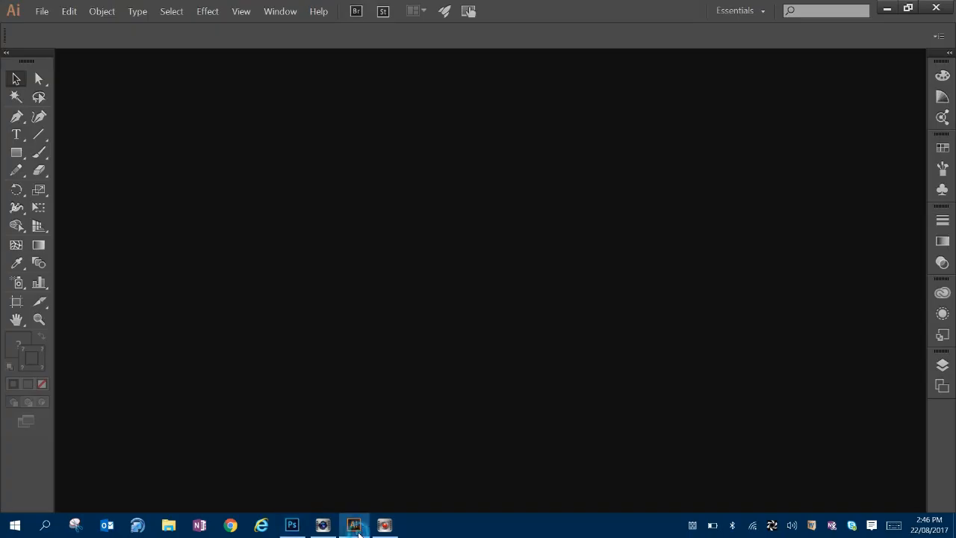
Step: Create a one-artboard A4 landscape document in millimetres, named with the author's name followed by "Net"
left_click(45, 11)
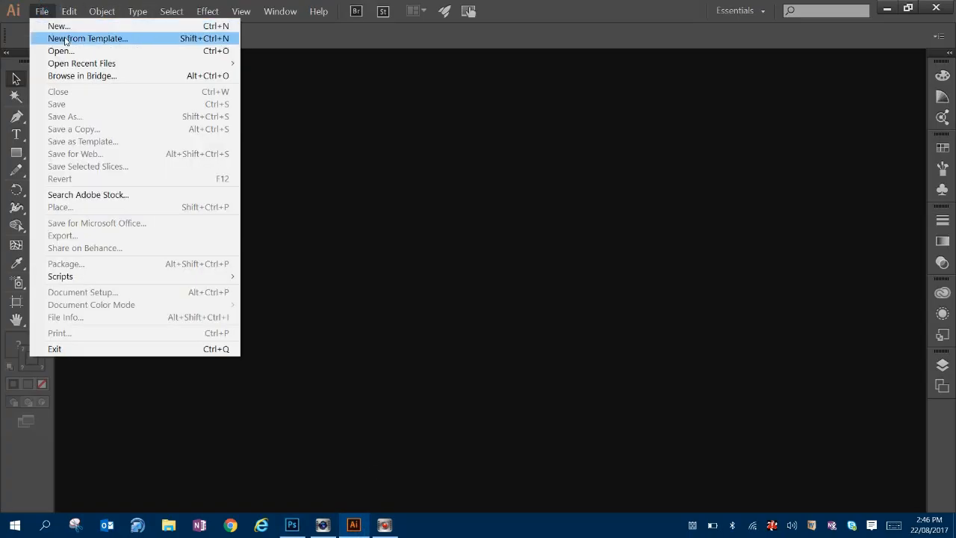
left_click(49, 25)
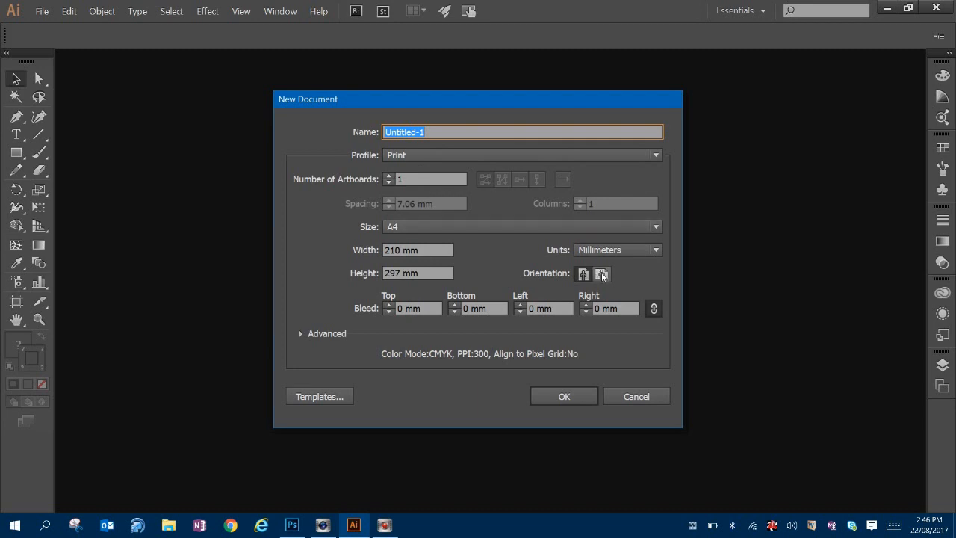
left_click(602, 274)
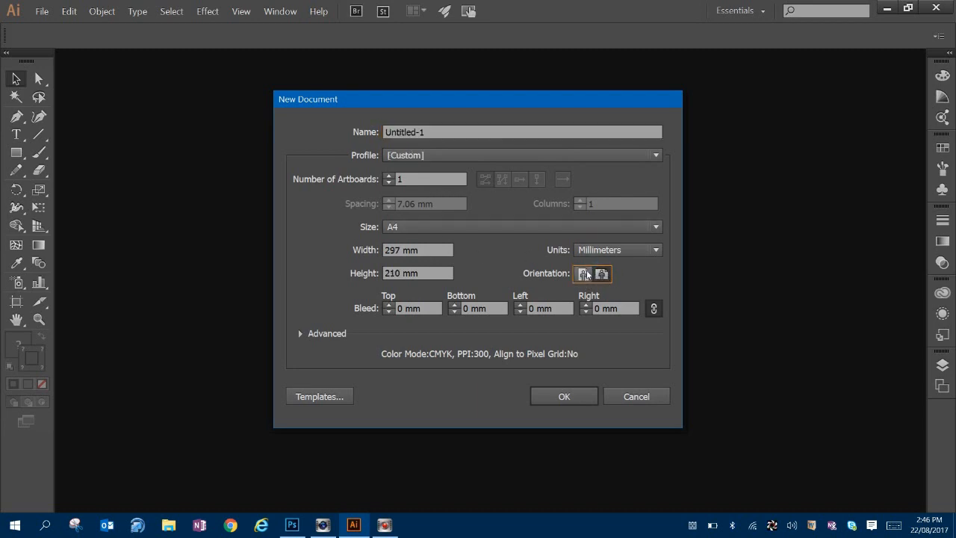
double_click(427, 131)
type("mr Lw Net")
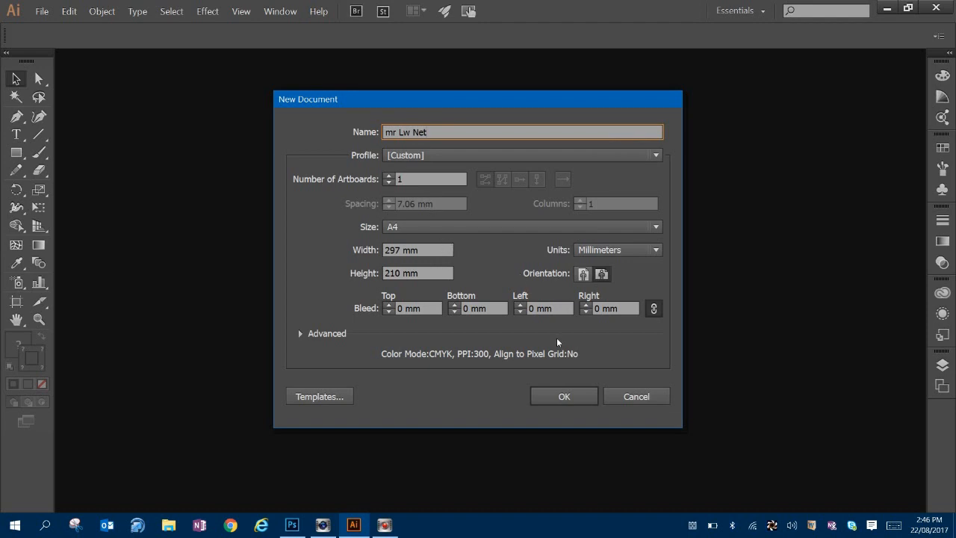
left_click(563, 397)
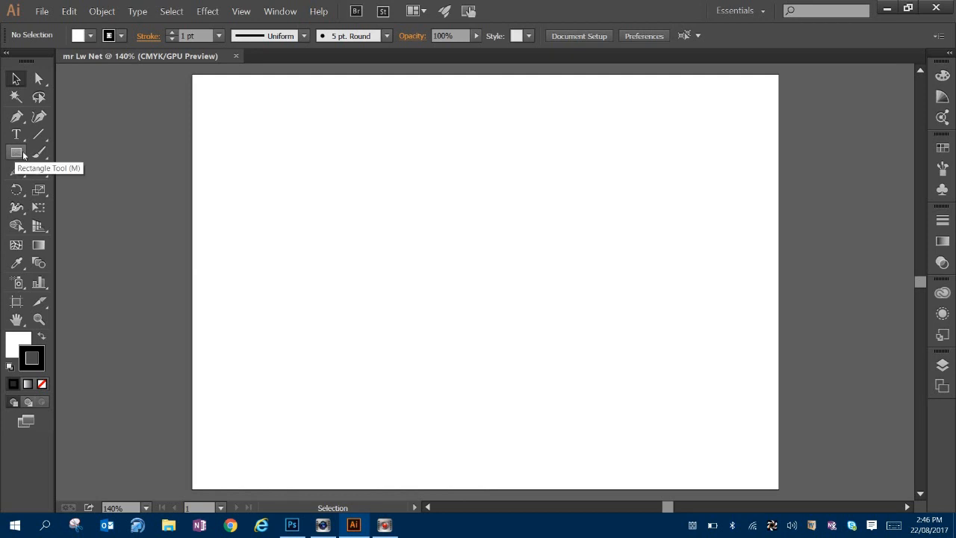
Step: Draw a rectangle 50 mm wide and 80 mm high and move it near the centre of the artboard
left_click(22, 154)
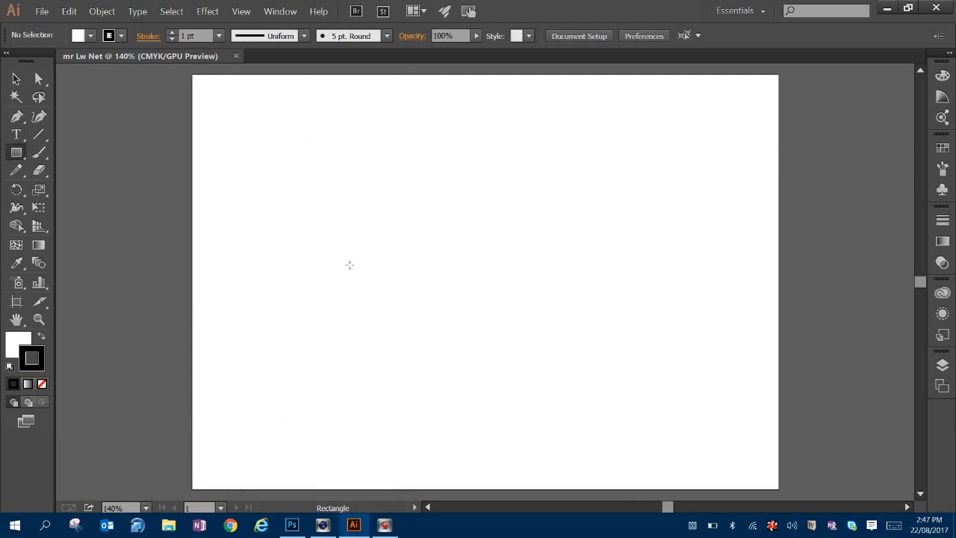
left_click(439, 207)
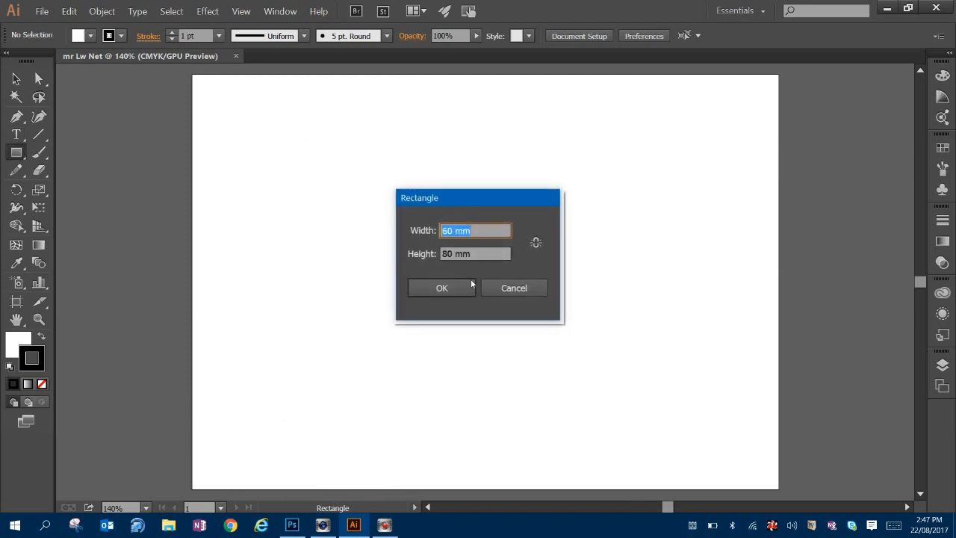
left_click_drag(453, 236, 377, 236)
type("50")
left_click(445, 288)
mouse_move(486, 265)
left_mouse_down()
mouse_move(487, 250)
mouse_move(485, 269)
mouse_move(489, 261)
left_mouse_up()
left_click(17, 80)
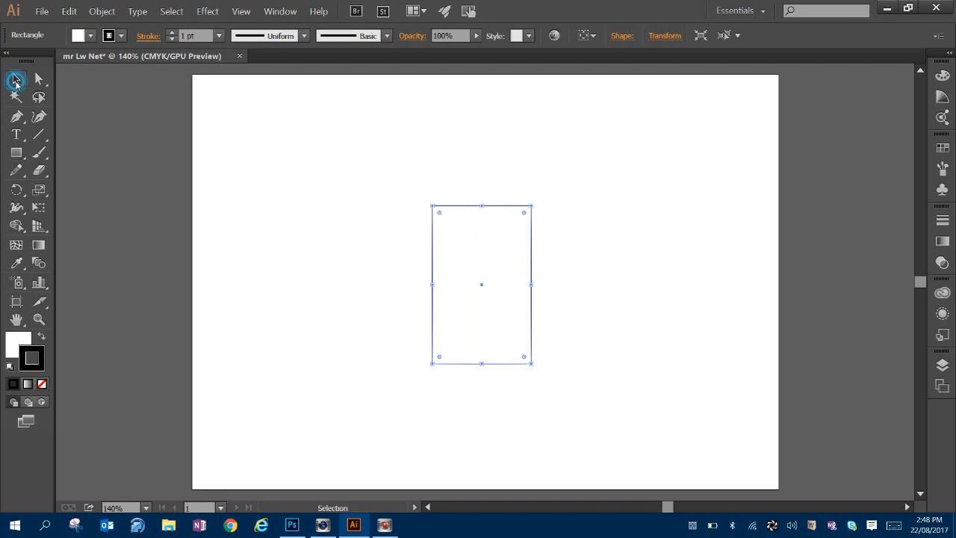
left_click_drag(462, 255, 497, 253)
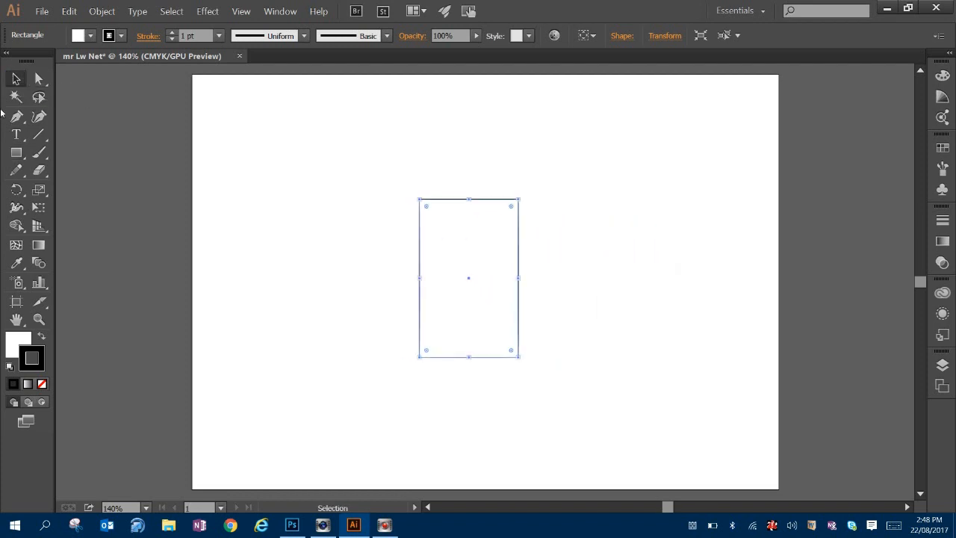
Step: Draw a 40 × 80 mm rectangle and snap it flush against the right edge of the 50 mm panel
left_click(16, 152)
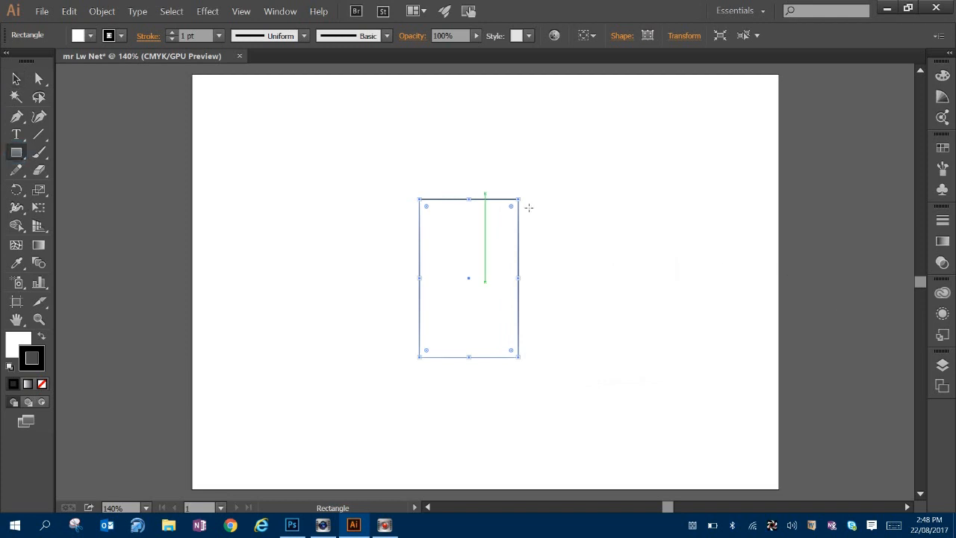
left_click(572, 201)
double_click(449, 233)
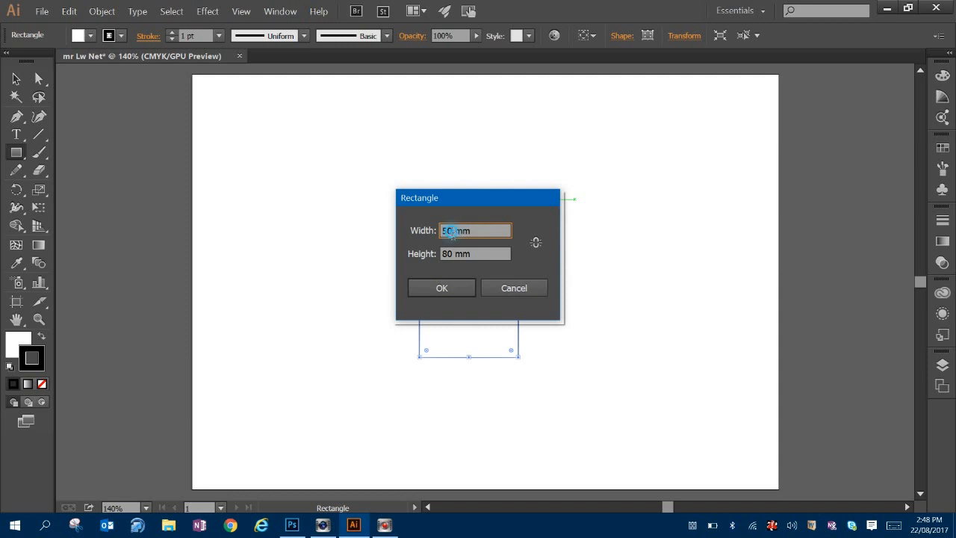
type("40")
left_click(462, 287)
left_click_drag(633, 249, 557, 255)
left_click(16, 78)
left_click(672, 276)
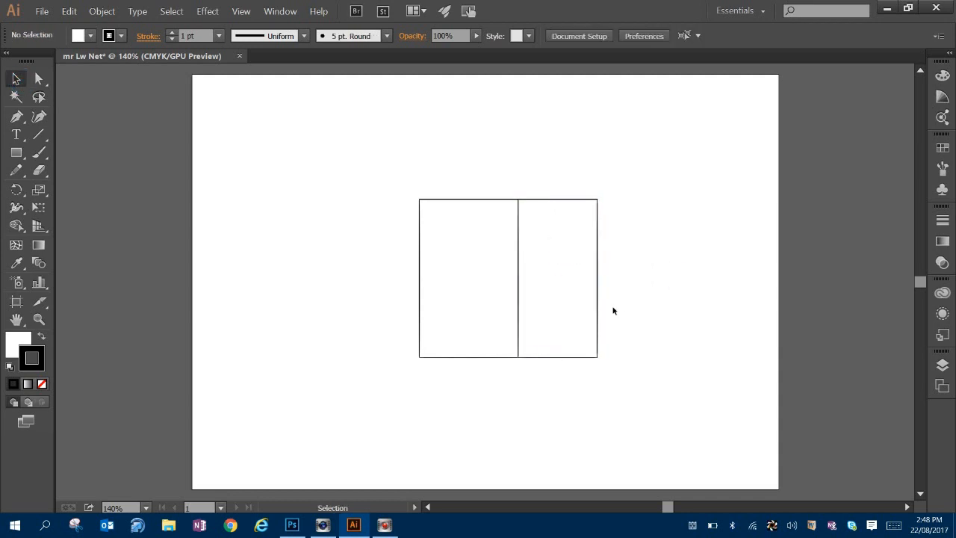
Step: Duplicate both rectangles and snap the copied pair to the left edge of the originals, forming a four-panel strip
left_click(572, 240)
left_click(478, 244, "shift")
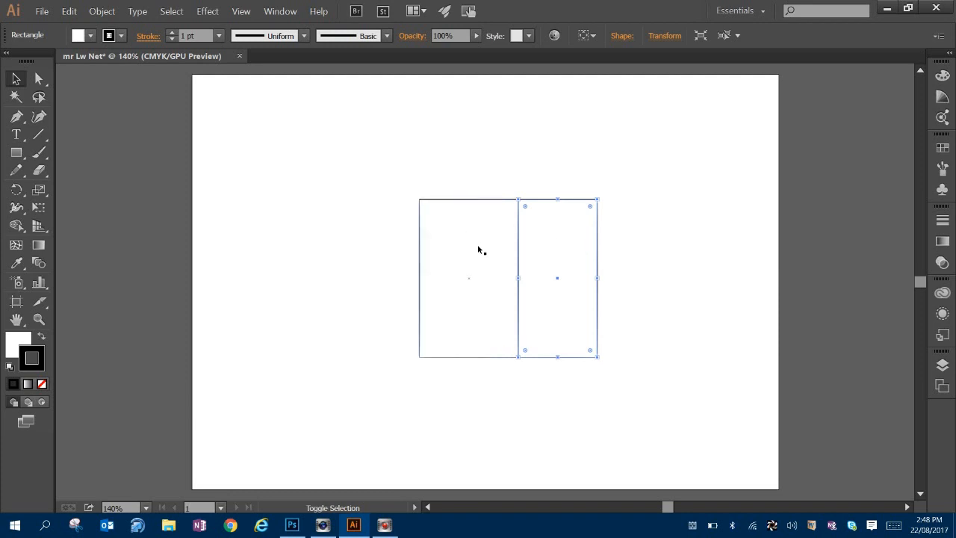
key("a")
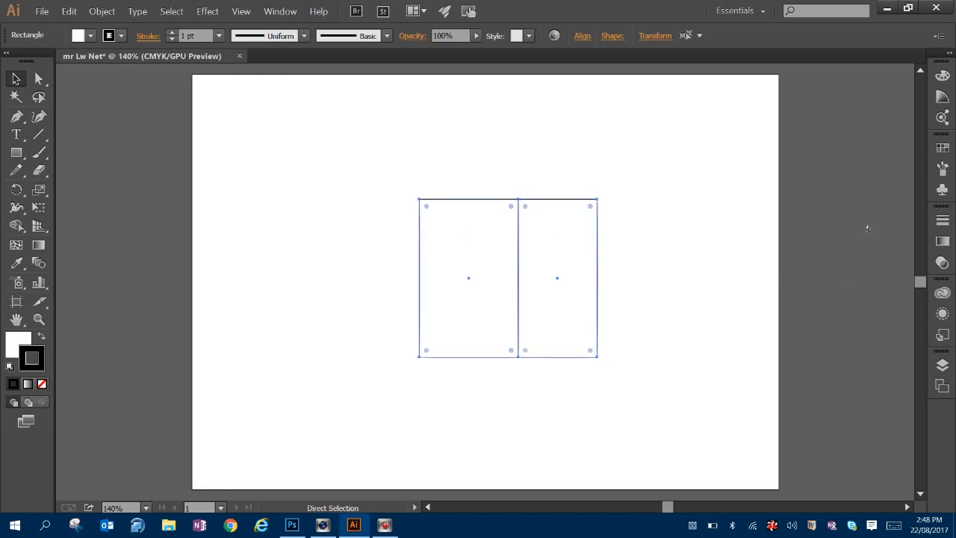
key("ctrl+v")
key("v")
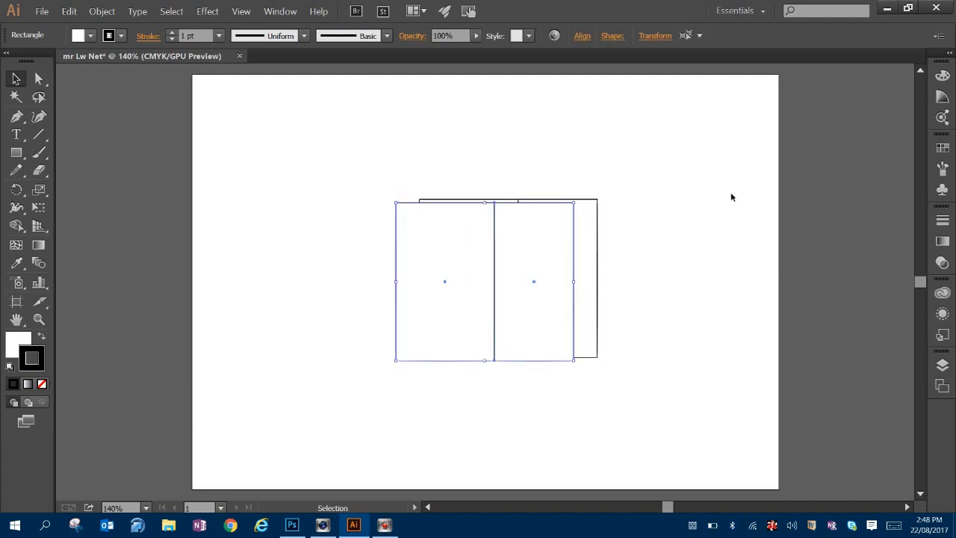
left_click_drag(483, 249, 333, 245)
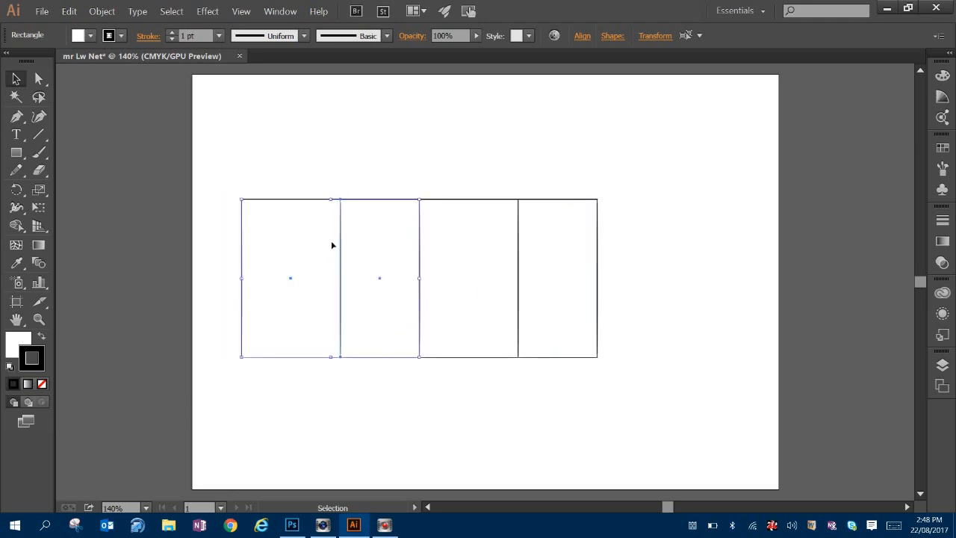
left_click(505, 164)
Step: Select all four panels and shift the strip to the right on the artboard
left_click_drag(232, 142, 617, 427)
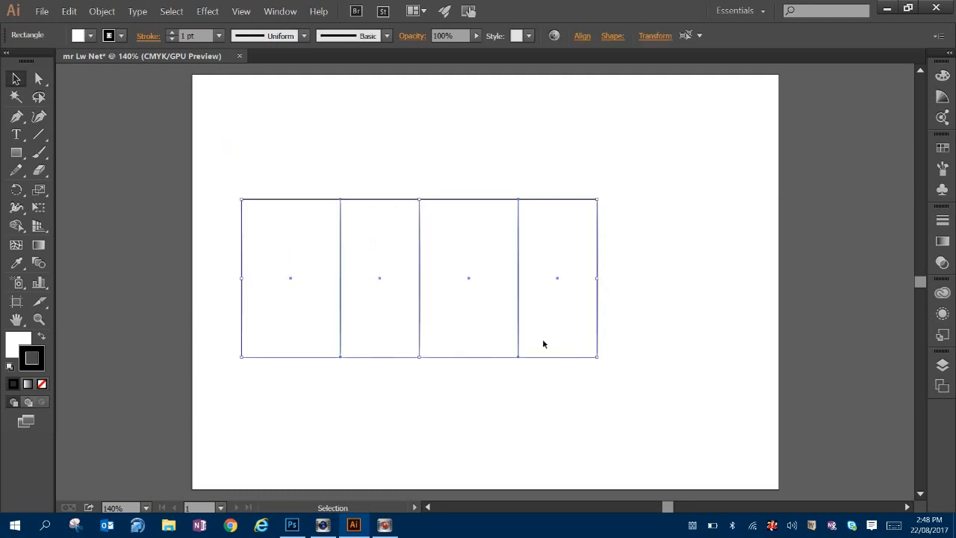
left_click_drag(448, 242, 496, 245)
left_click(687, 171)
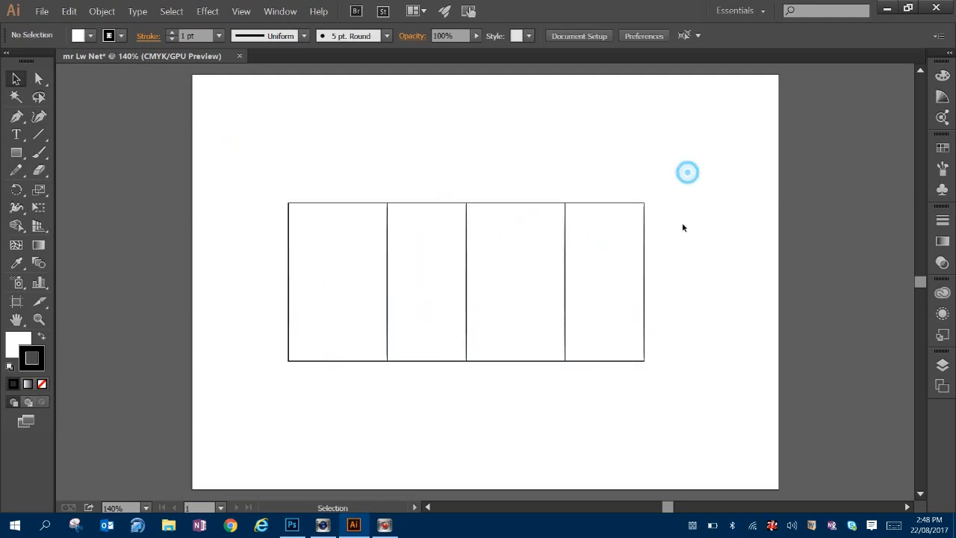
left_click_drag(280, 149, 757, 442)
left_click_drag(465, 209, 490, 207)
left_click(498, 154)
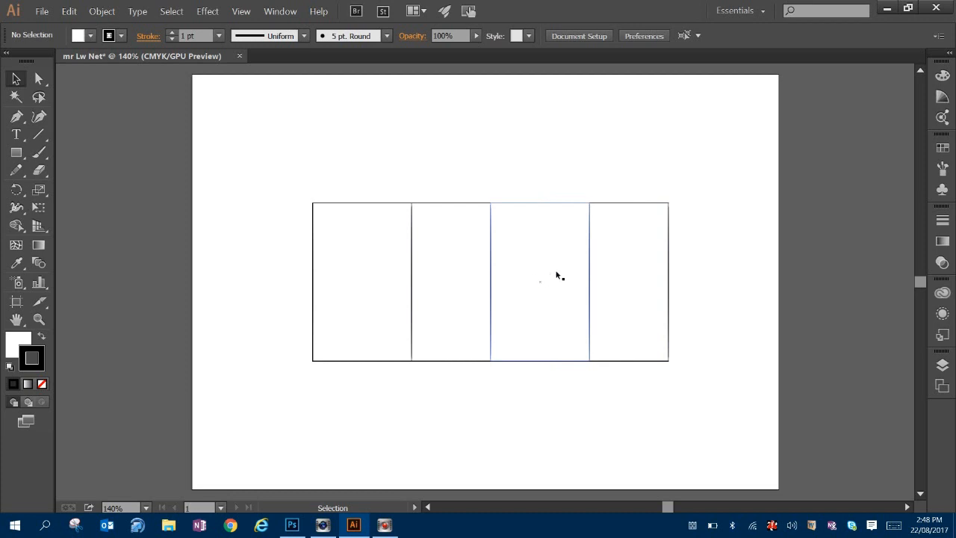
Step: Draw a 50 × 40 mm rectangle and snap it onto the top edge of the third panel
left_click(15, 153)
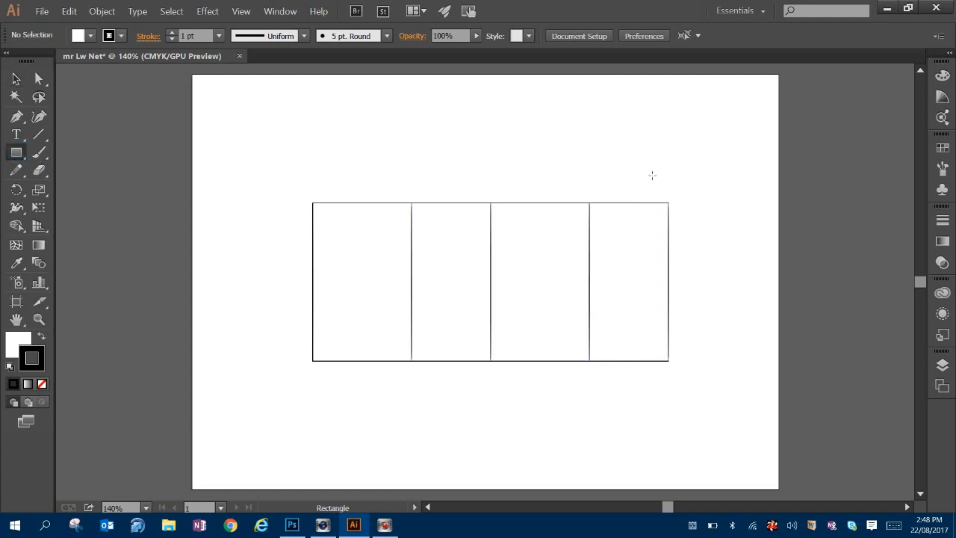
left_click(494, 140)
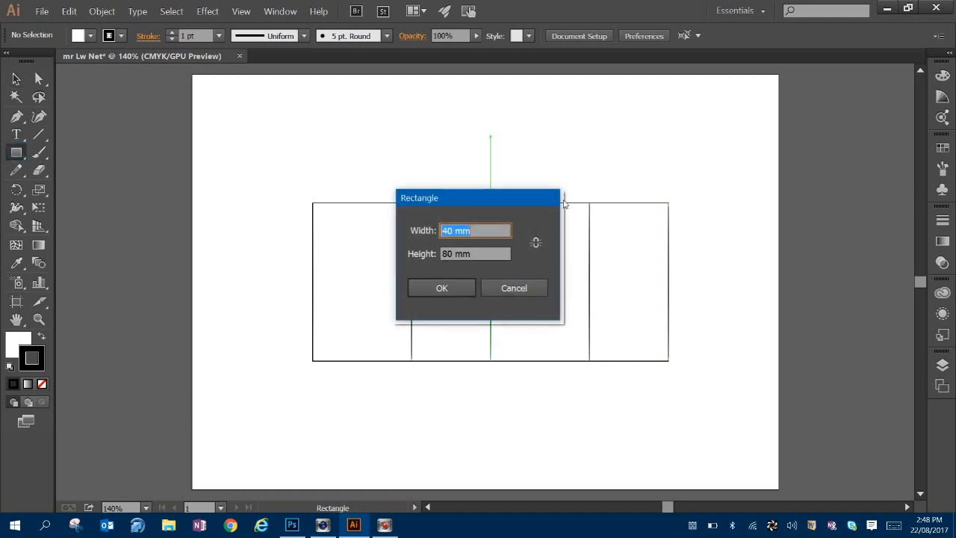
double_click(453, 257)
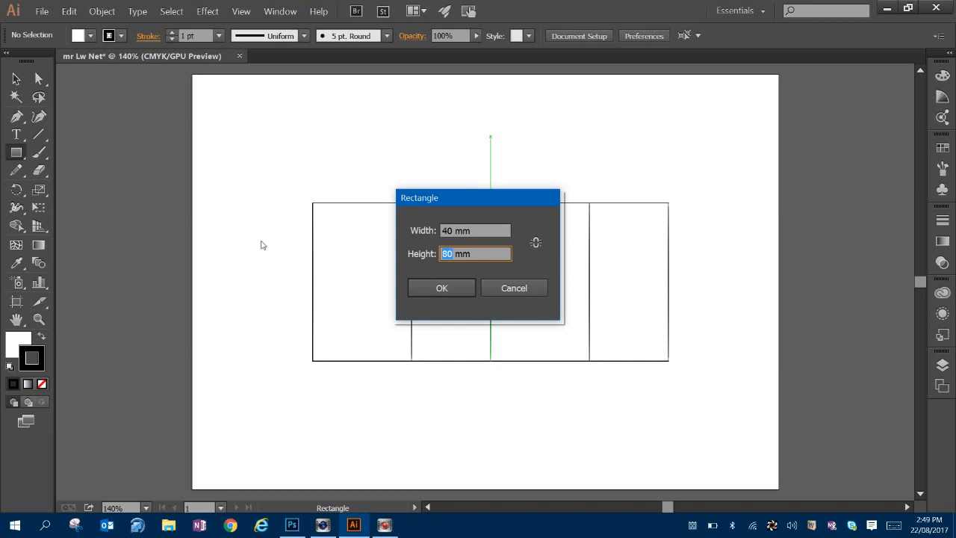
type("40")
double_click(456, 225)
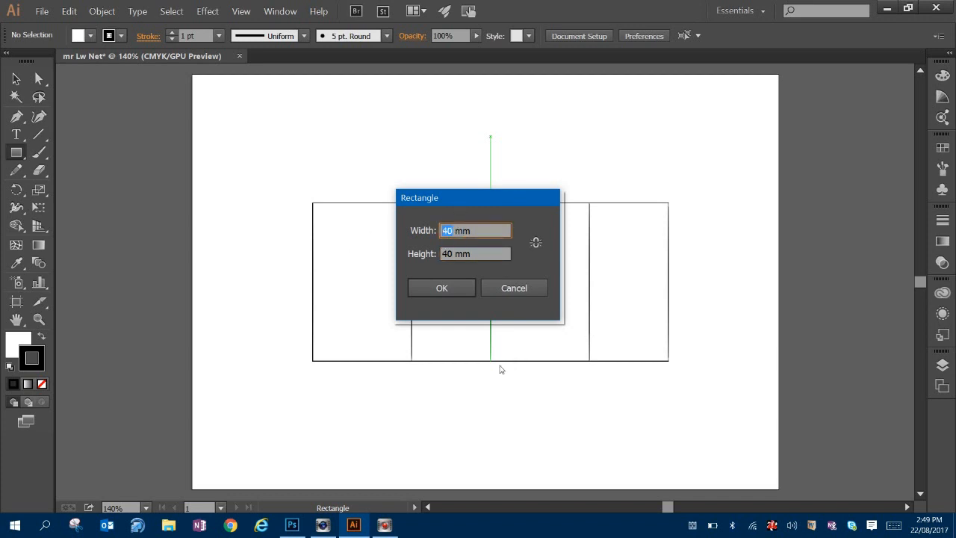
type("50")
left_click(458, 288)
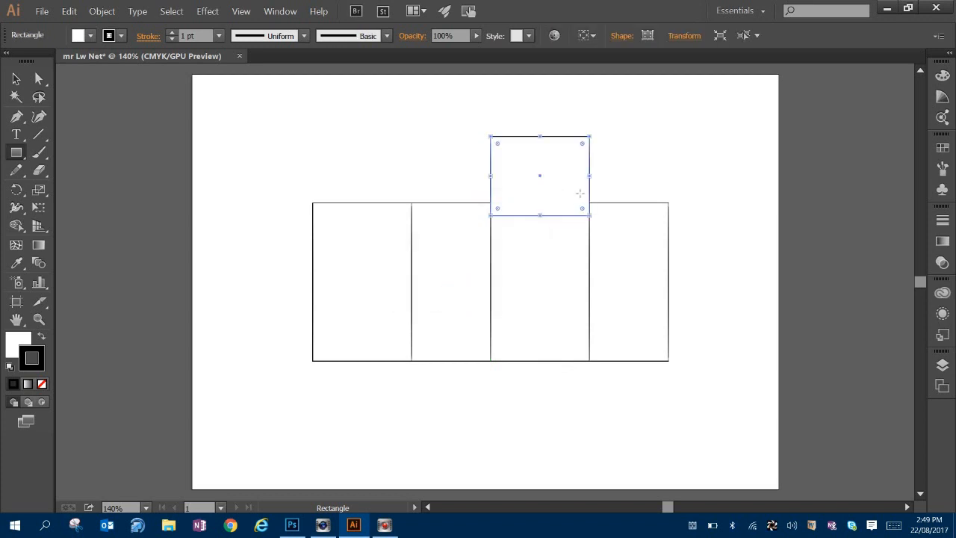
mouse_move(577, 180)
left_mouse_down()
mouse_move(578, 168)
mouse_move(561, 184)
mouse_move(573, 182)
left_mouse_up()
Step: Duplicate the 50 × 40 mm top rectangle and snap the copy onto the bottom edge of the third panel
left_click(16, 79)
left_click(685, 169)
left_click(579, 179)
key("ctrl+c")
key("ctrl+v")
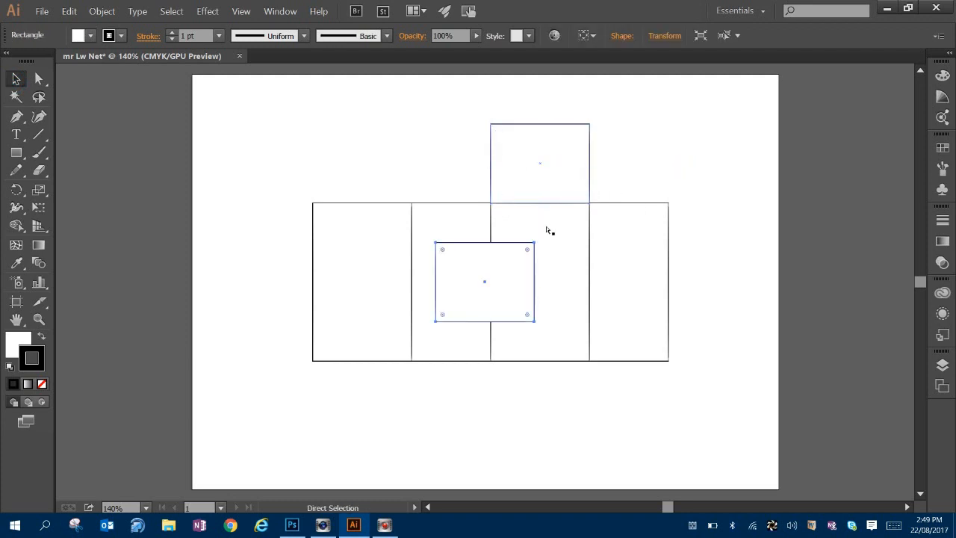
left_click_drag(503, 284, 559, 401)
left_click(668, 408)
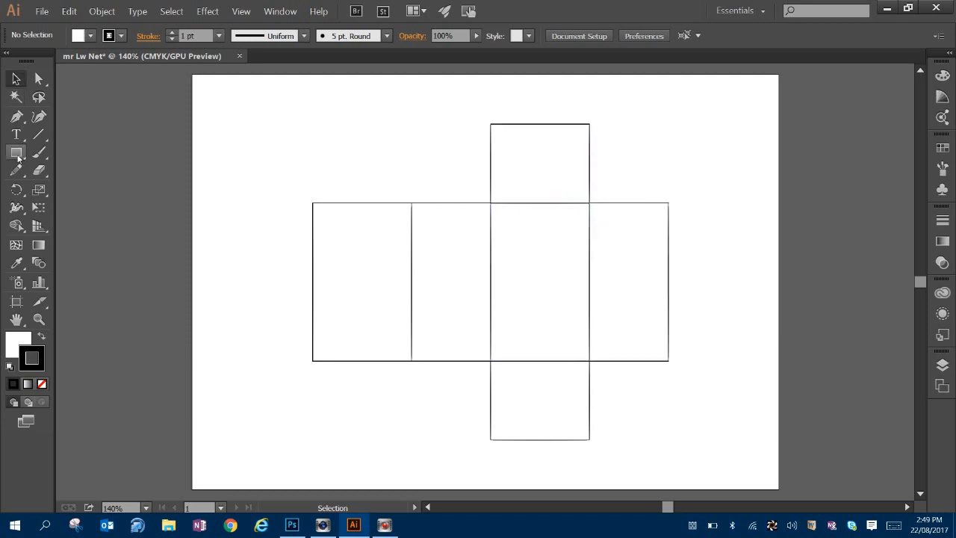
Step: Draw a 40 × 10 mm rectangle for a glue tab and snap it onto the top edge of the second panel
left_click(17, 154)
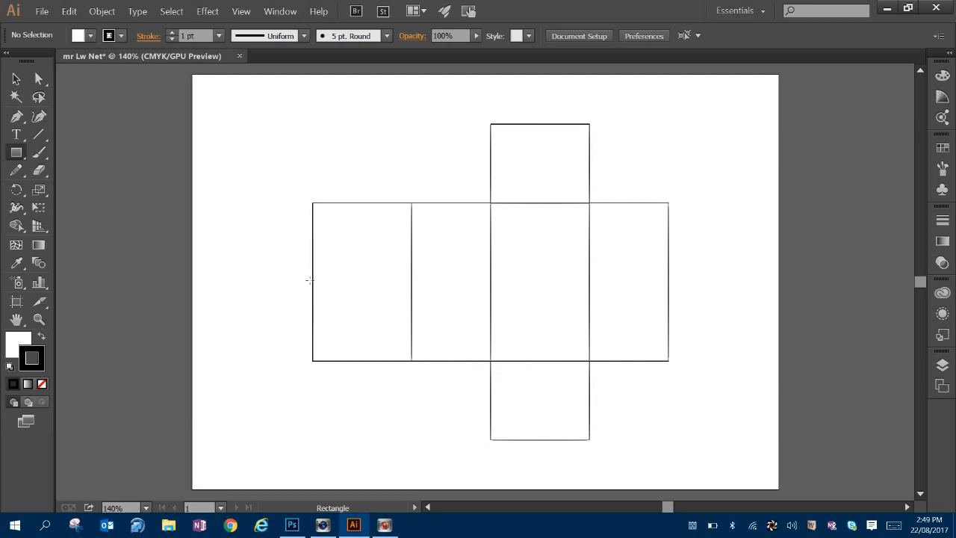
left_click(412, 186)
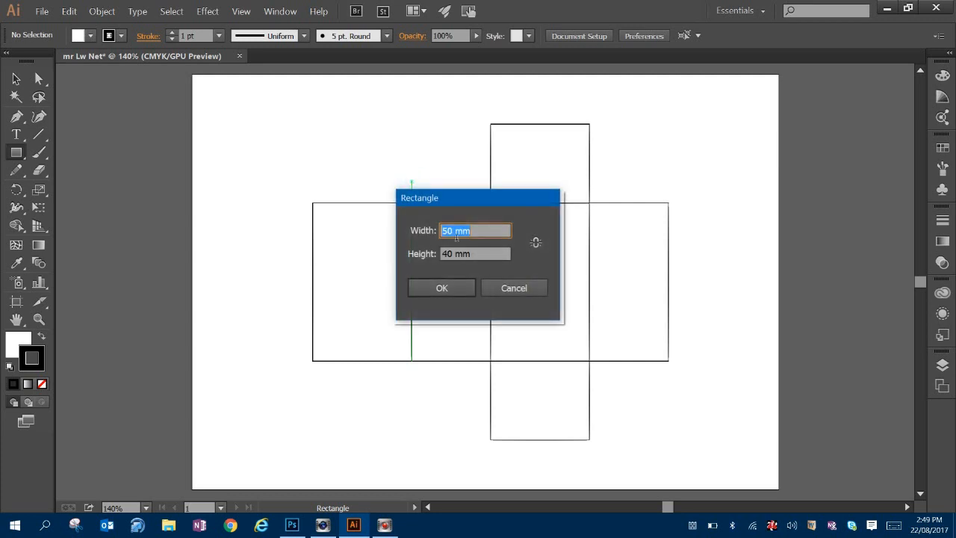
type("40 mm")
double_click(446, 254)
type("10")
left_click(446, 286)
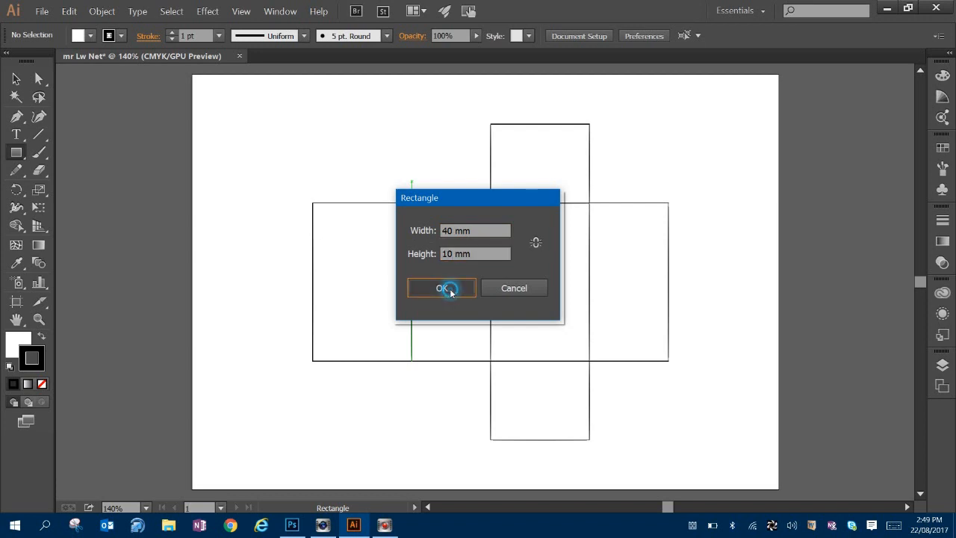
left_click(441, 189, "ctrl")
mouse_move(441, 189)
left_mouse_down()
mouse_move(440, 177)
mouse_move(440, 192)
left_mouse_up()
key("v")
left_click(453, 140)
left_click(451, 128)
Step: Taper the glue tab by nudging its upper left and upper right anchor points inward
left_click(422, 196)
left_click(38, 78)
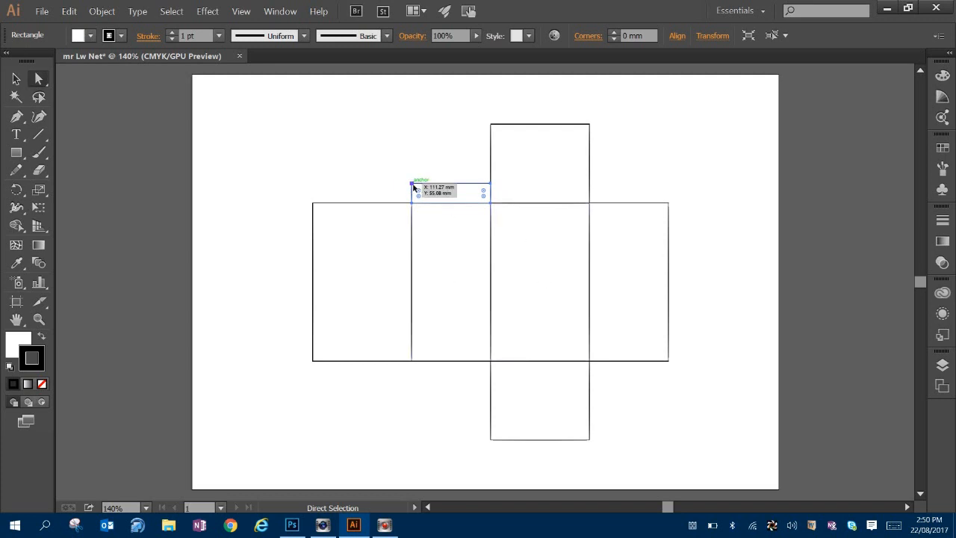
left_click(412, 184)
key("Right")
key("Right")
key("Right")
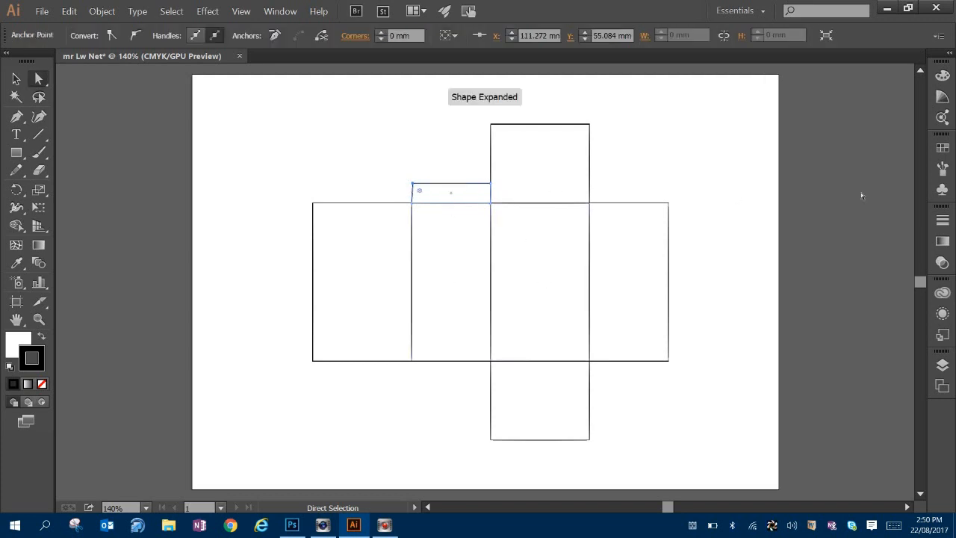
left_click(492, 184)
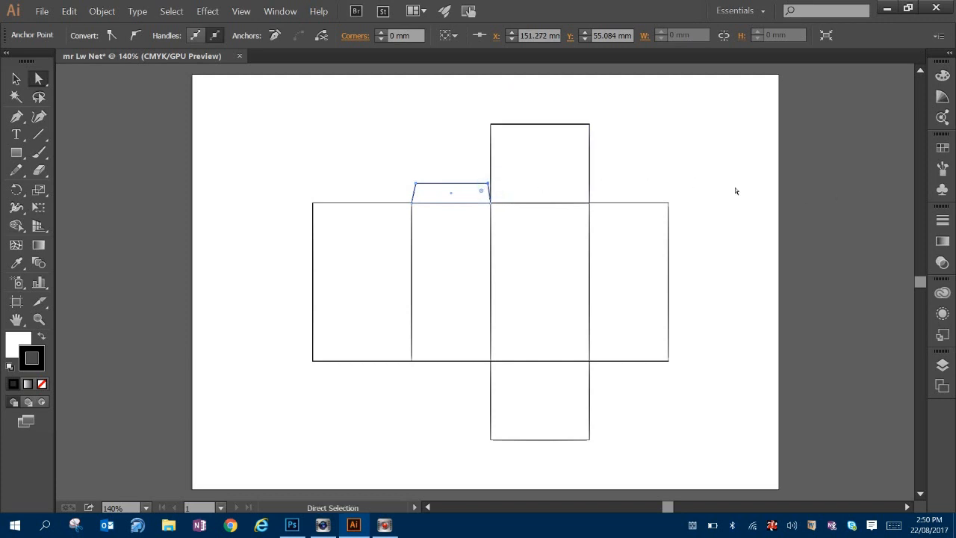
key("Left")
key("Left")
key("Left")
key("v")
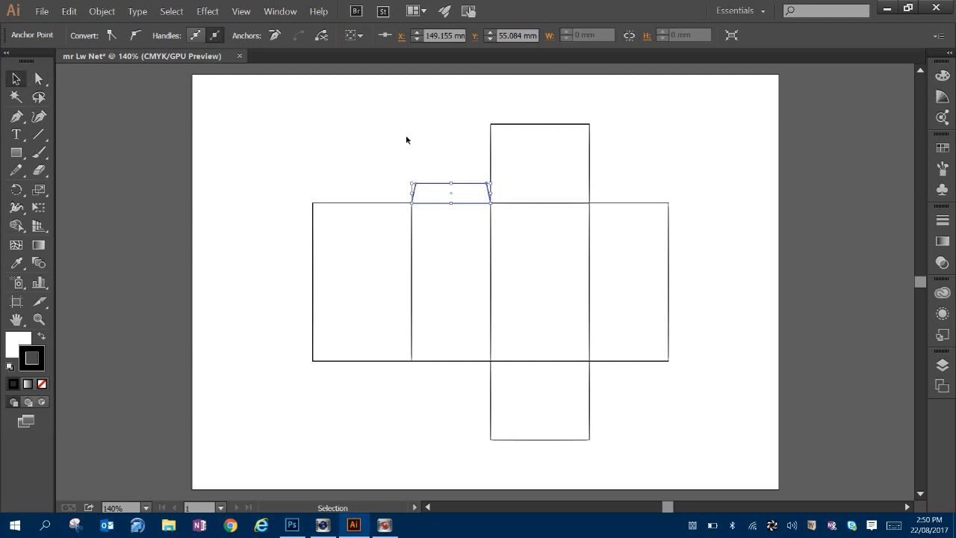
Step: Duplicate the tapered glue tab and snap the copy onto the top edge of the fourth panel
left_click(454, 188)
key("a")
key("ctrl+c")
key("ctrl+v")
key("v")
left_click_drag(466, 277, 610, 195)
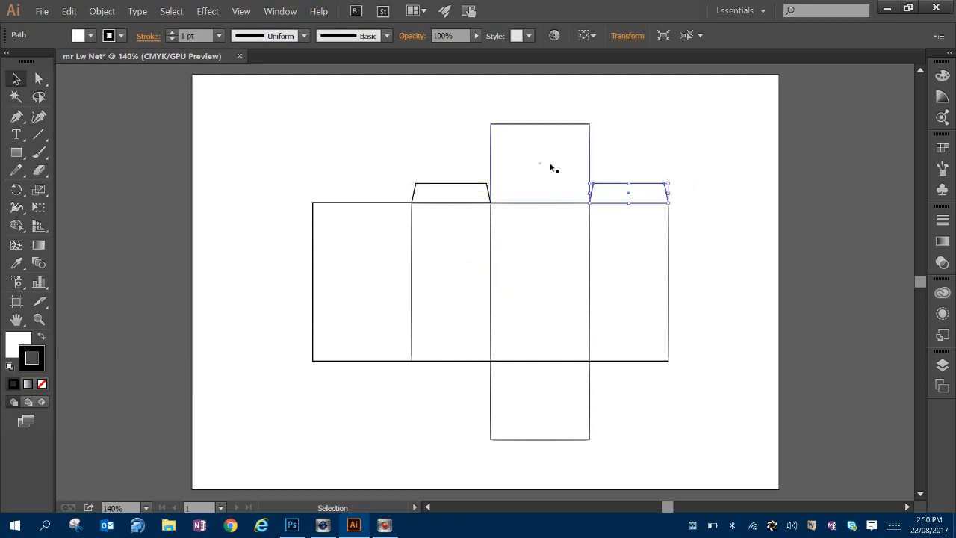
left_click(619, 135)
Step: Paste another glue tab onto the upper edge of the top 50 × 40 mm rectangle, widened to span that edge
key("ctrl+v")
left_click_drag(508, 286, 589, 118)
left_click(644, 113)
Step: Duplicate the uppermost glue tab, rotate the copy 180°, and snap it onto the lower edge of the bottom 50 × 40 mm rectangle
left_click(565, 118)
key("ctrl+c")
key("ctrl+v")
left_click_drag(505, 282, 550, 401)
right_click(552, 403)
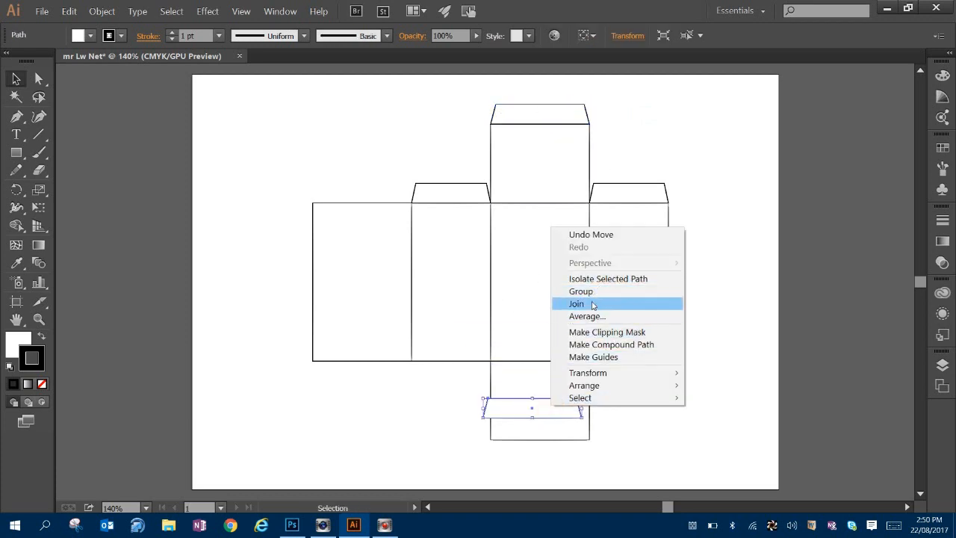
mouse_move(587, 373)
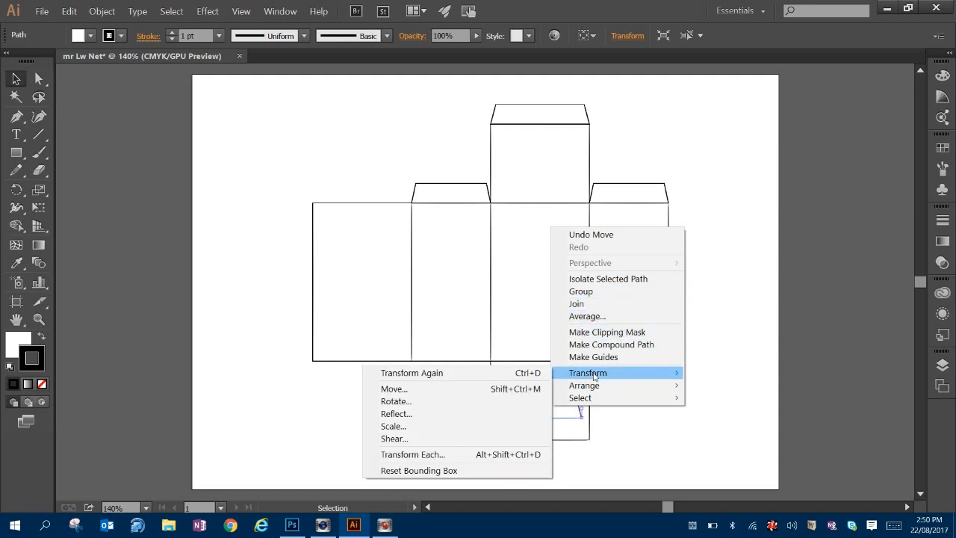
left_click(470, 401)
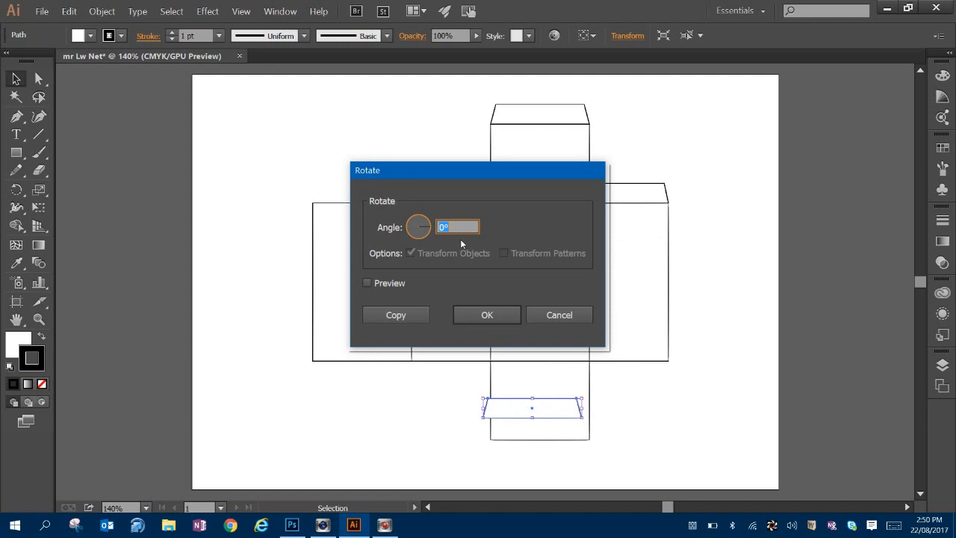
key("Return")
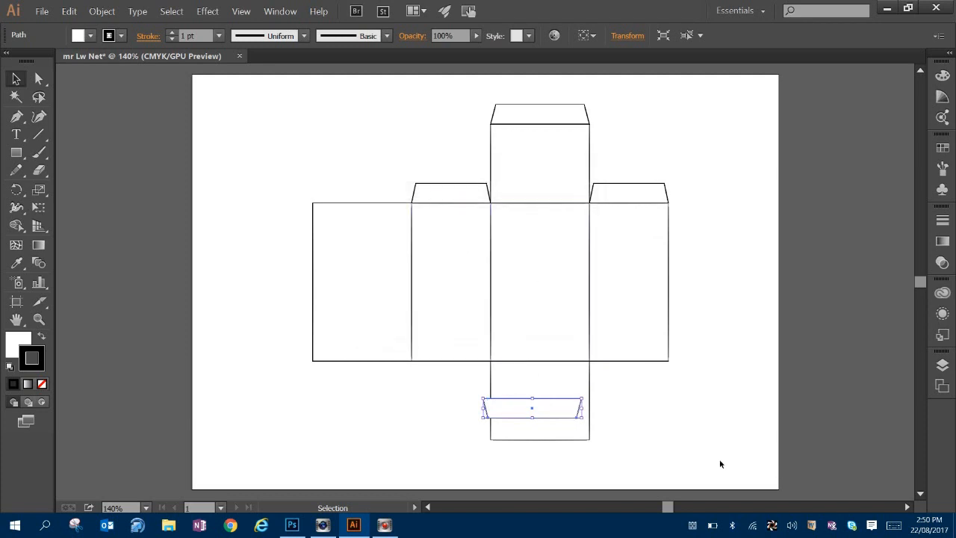
left_click_drag(557, 412, 562, 456)
Step: Paste inverted copies of the 40 mm glue tab onto the bottom edges of the second and fourth panels
key("ctrl+c")
key("ctrl+v")
left_click_drag(510, 282, 492, 371)
left_click(473, 371)
key("ctrl+c")
key("ctrl+v")
left_click_drag(504, 279, 650, 369)
left_click(710, 322)
Step: Paste a copy of the lowest glue tab beside the first panel's outer edge and rotate it 90°
left_click(561, 451)
key("ctrl+c")
key("ctrl+v")
left_click_drag(490, 283, 295, 249)
right_click(299, 252)
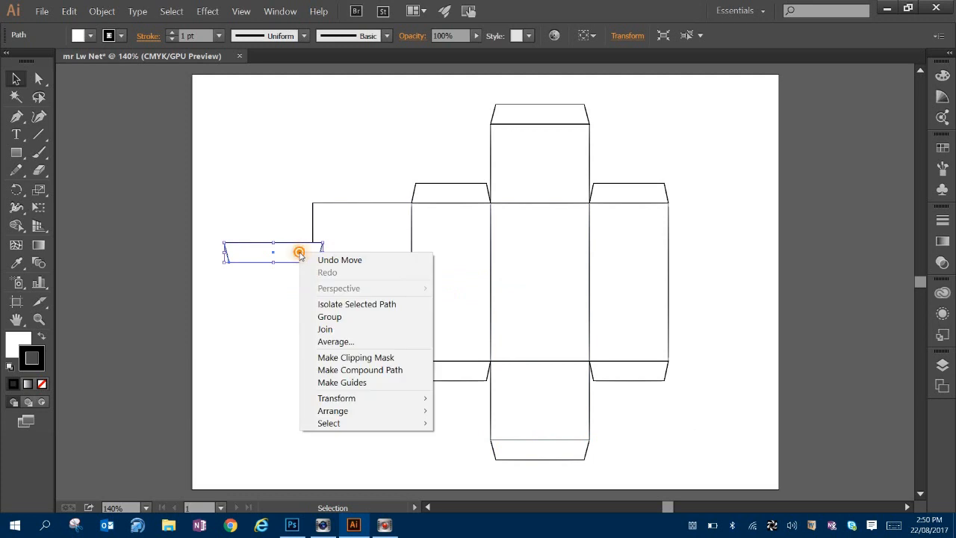
mouse_move(384, 401)
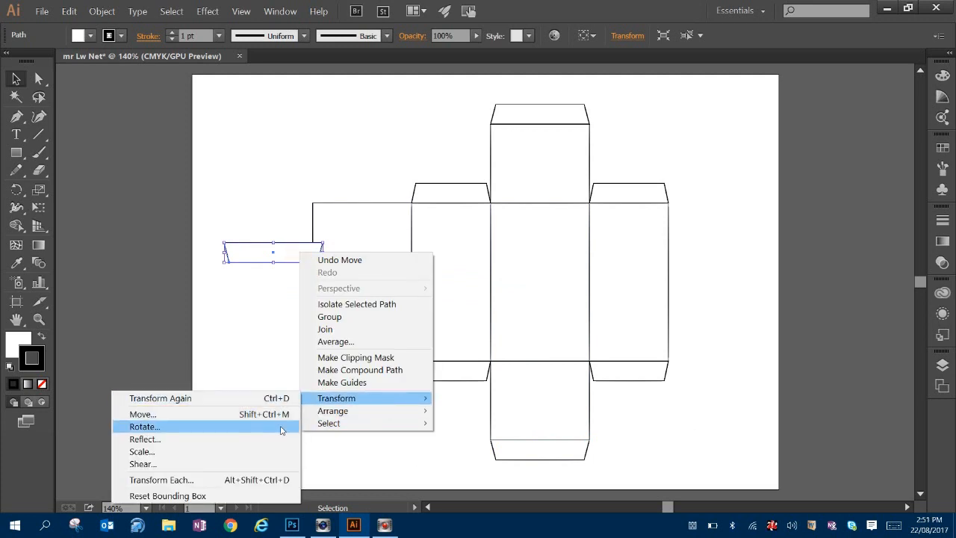
left_click(221, 433)
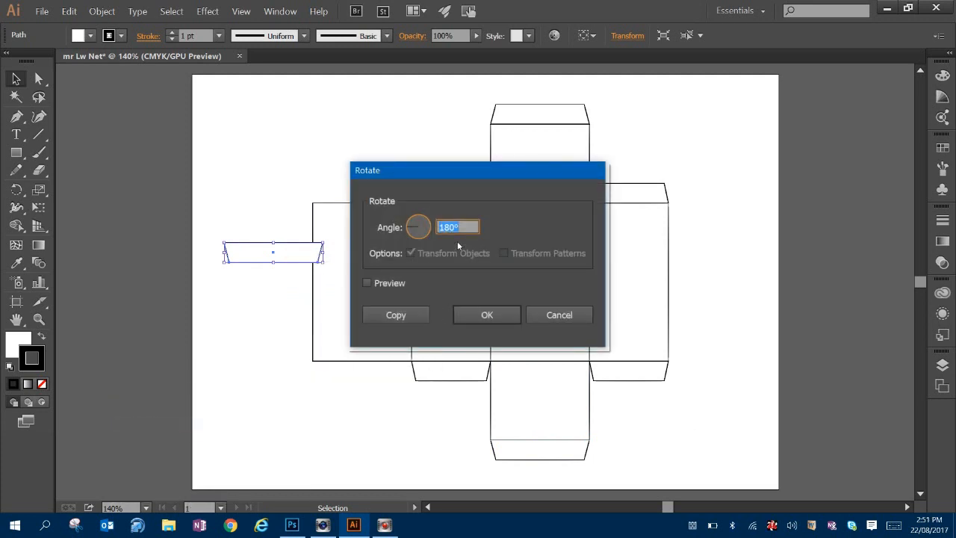
type("90")
key("Return")
Step: Rotate the side glue tab 180°, snap it to the first panel's outer edge, and stretch it to span the panel's full height
right_click(275, 237)
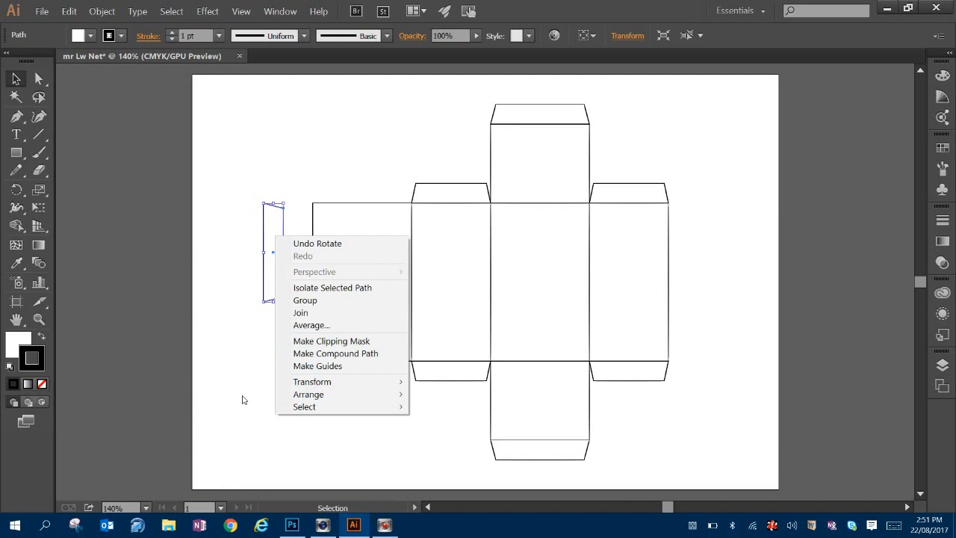
mouse_move(300, 385)
left_click(120, 410)
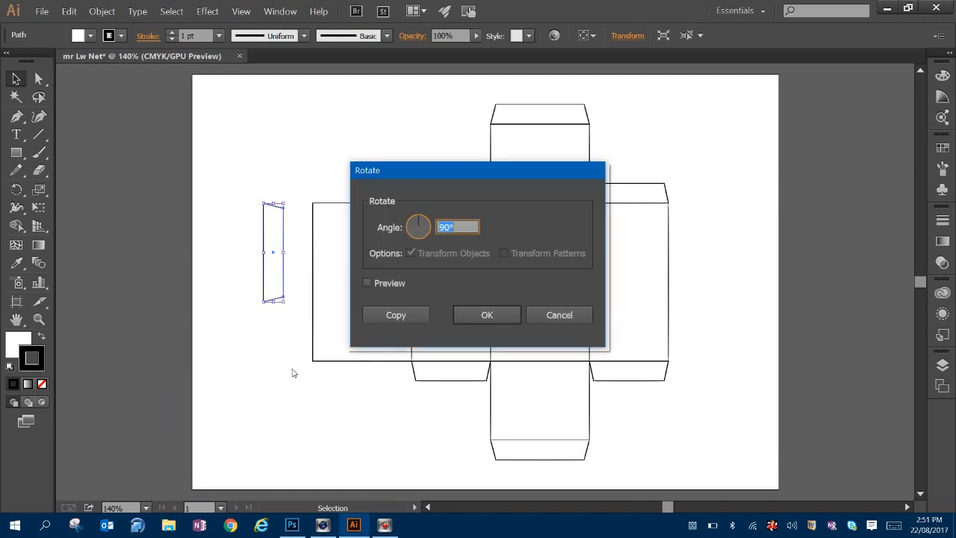
type("18")
left_click(465, 314)
left_click(276, 228)
left_click_drag(279, 230, 308, 229)
left_click_drag(305, 302, 301, 363)
left_click(391, 396)
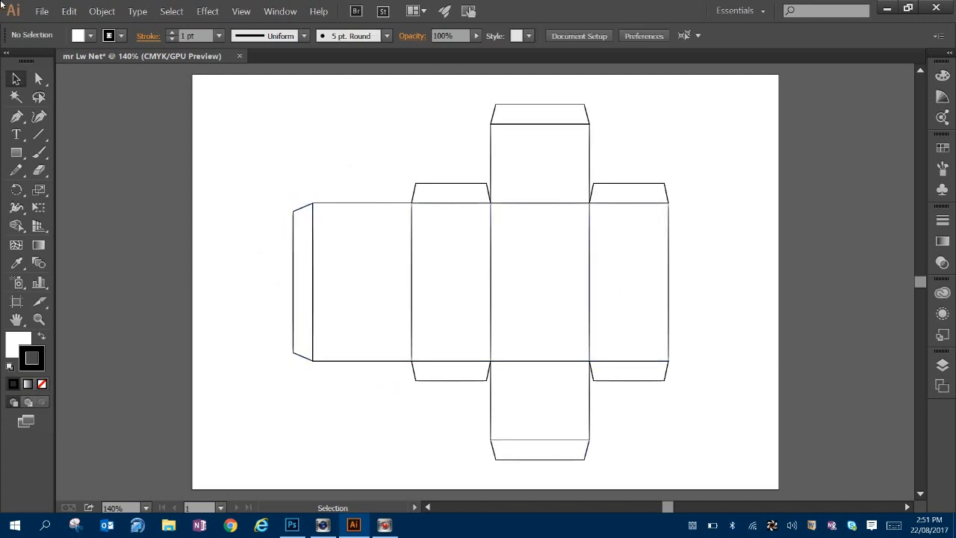
Step: Start saving the document under Save As and create a folder named "mr lw net video" in Pictures
left_click(43, 11)
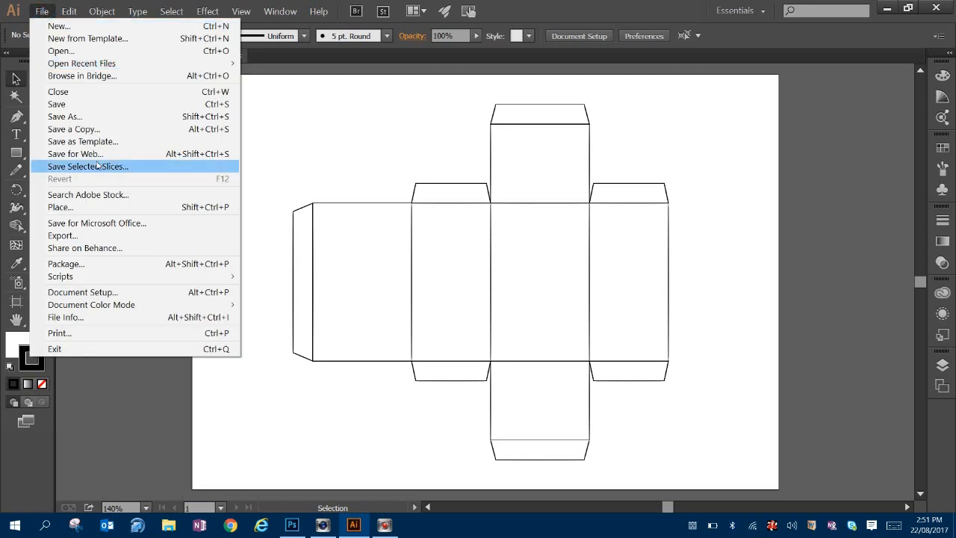
left_click(112, 117)
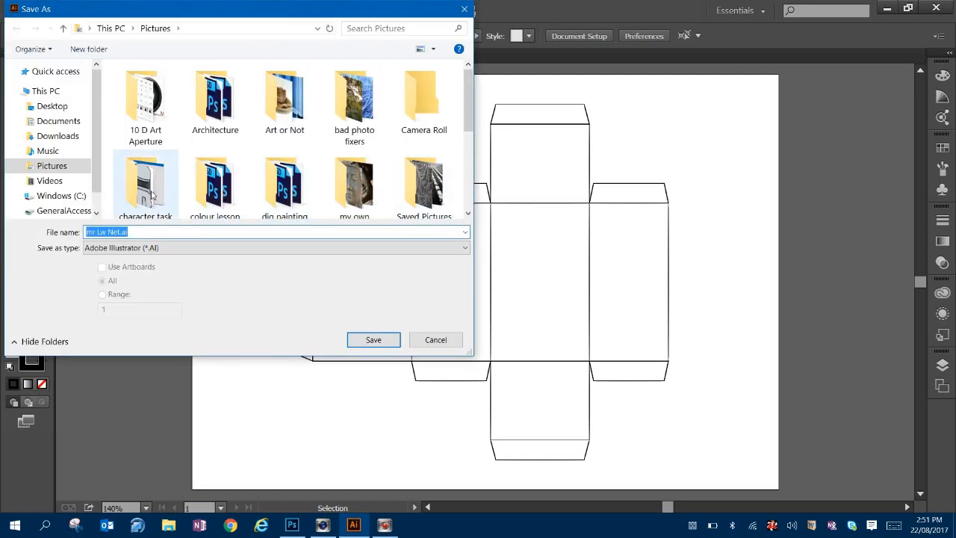
right_click(178, 146)
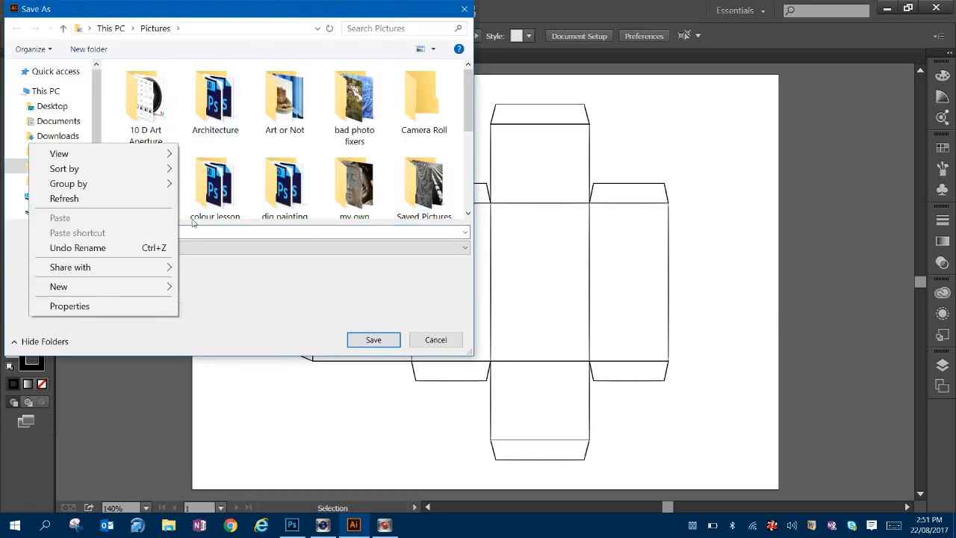
mouse_move(128, 287)
left_click(224, 287)
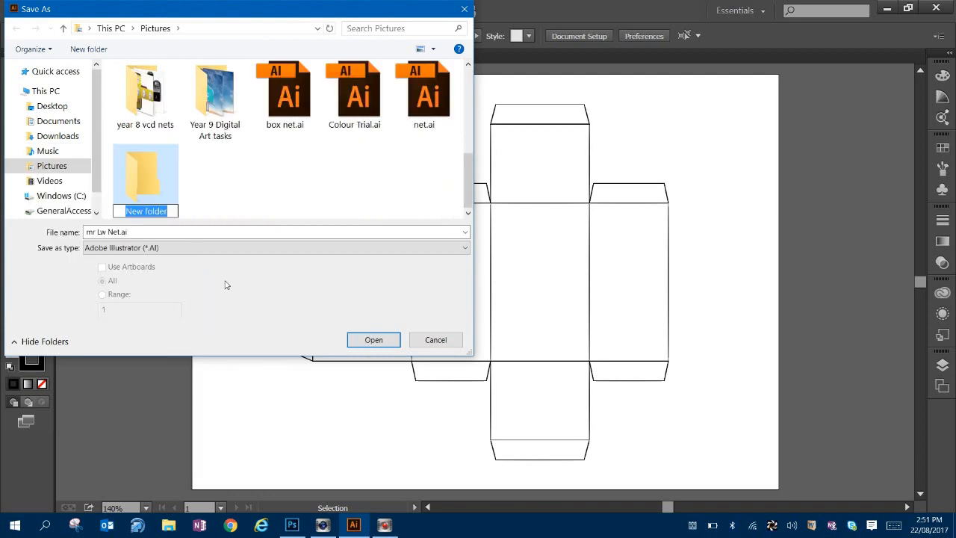
type("m")
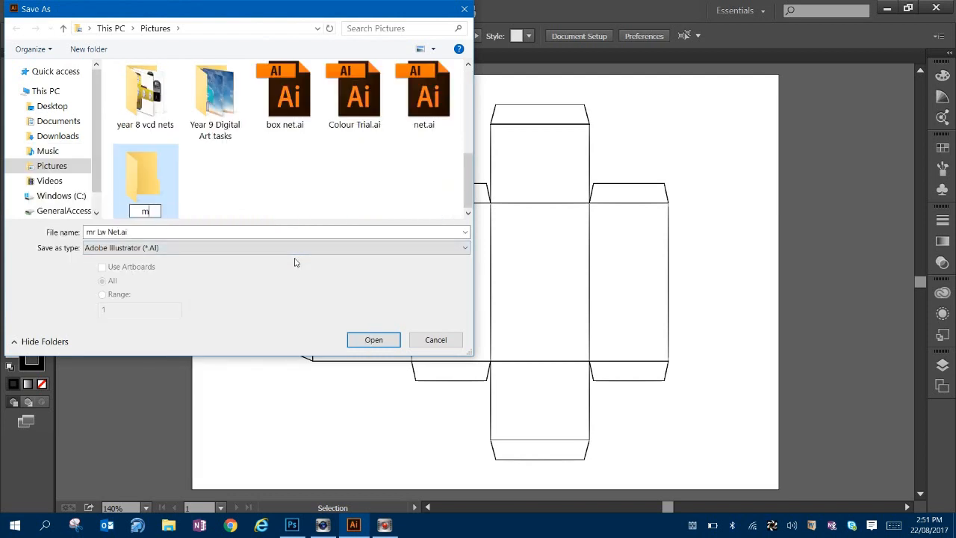
type("r lw net video")
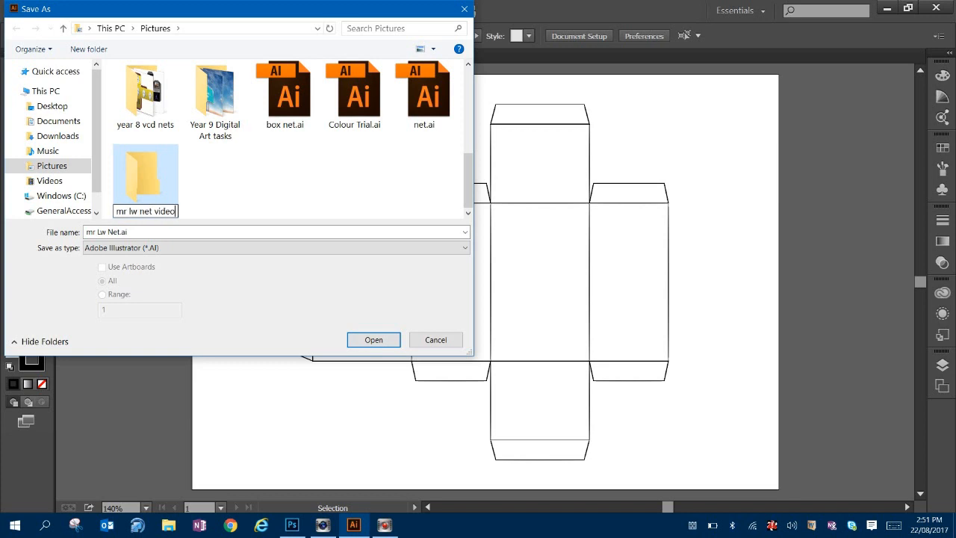
key("Return")
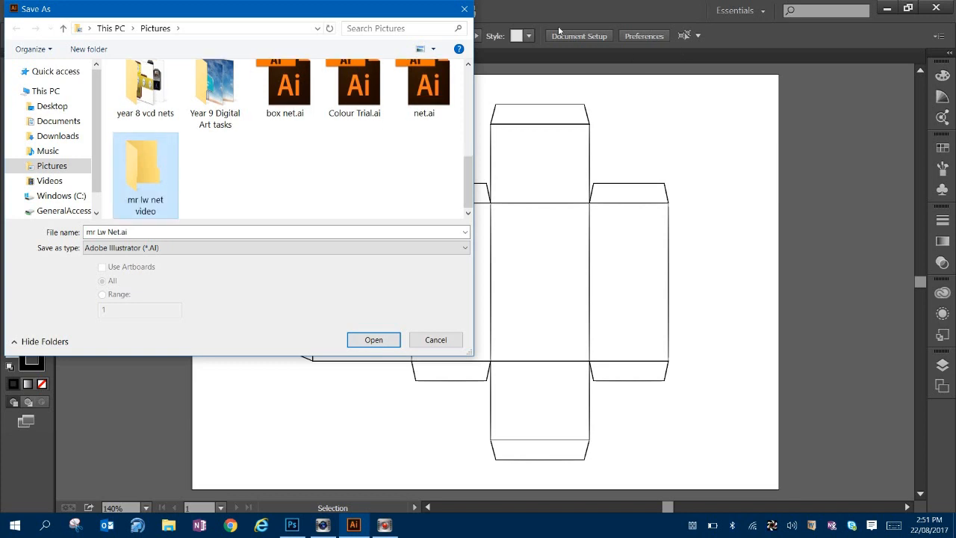
Step: Save the net as mr Lw Net.ai inside the "mr lw net video" folder, in Illustrator CC format
double_click(140, 157)
left_click(177, 234)
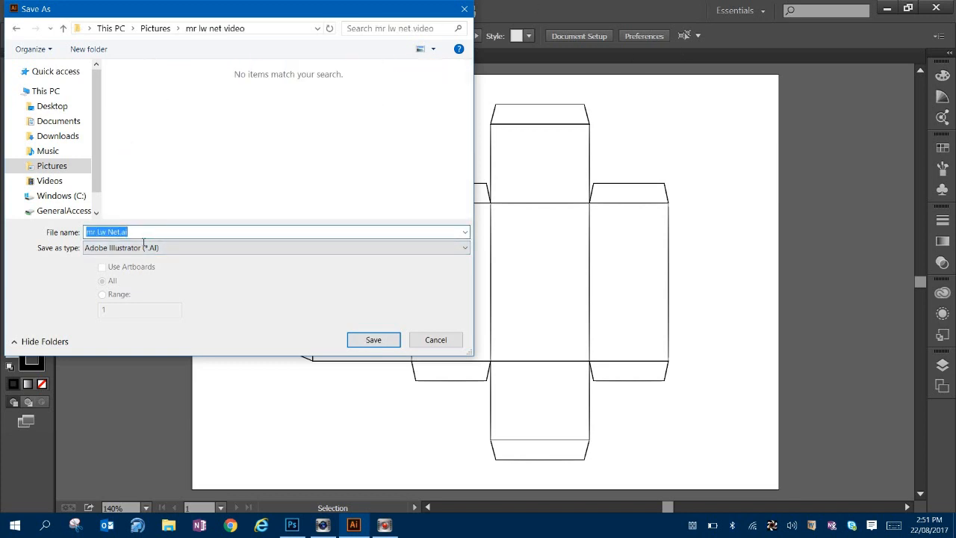
left_click(372, 340)
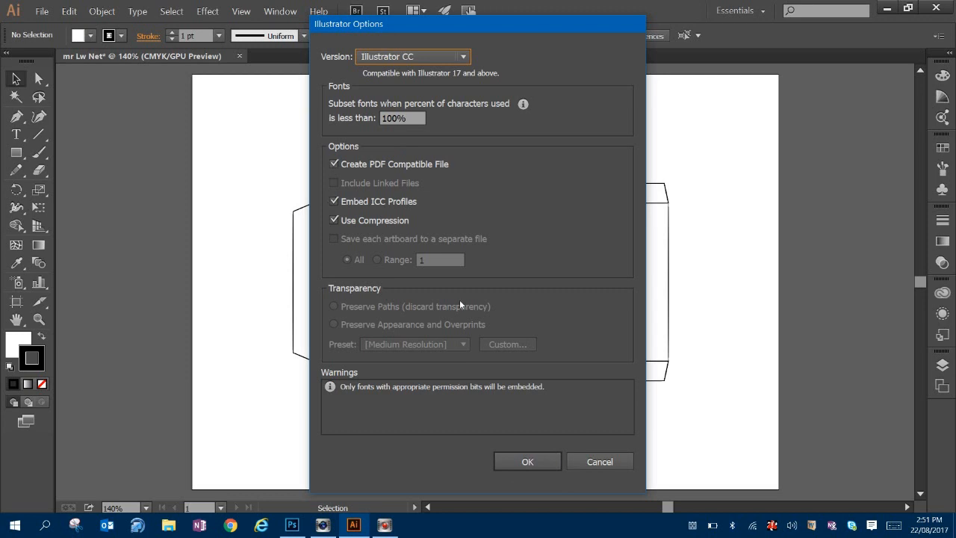
left_click(523, 461)
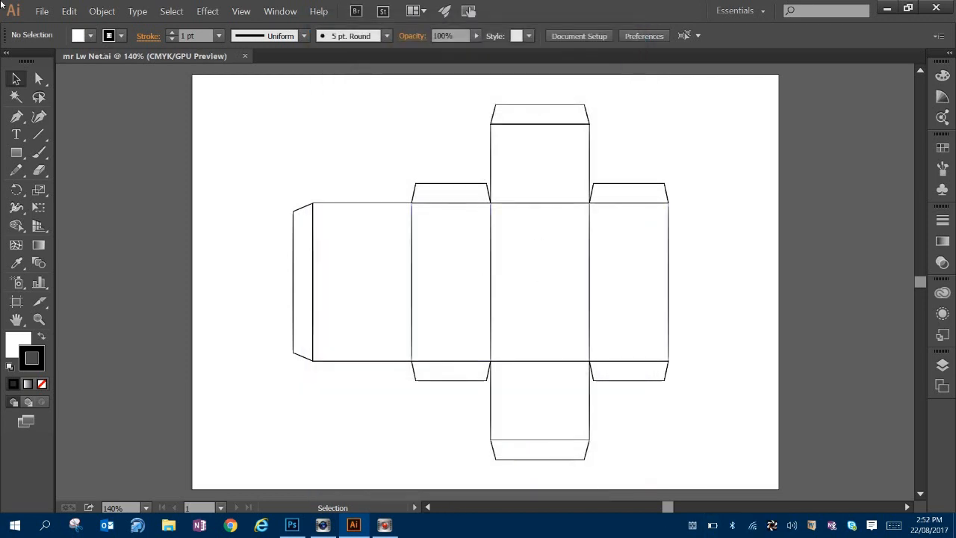
Step: Switch to Photoshop and open mr Lw Net.ai from the "mr lw net video" folder, importing its page at 300 pixels/inch
left_click(292, 525)
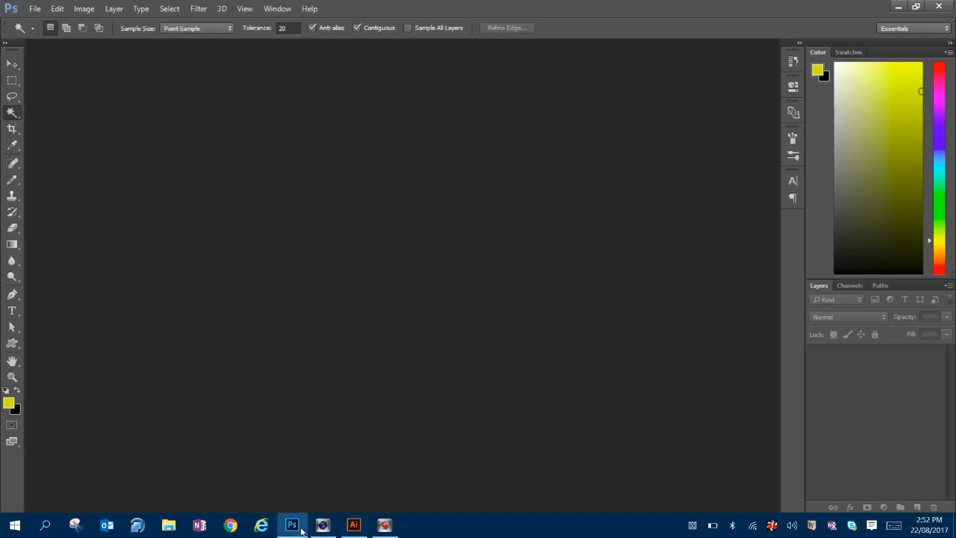
left_click(36, 8)
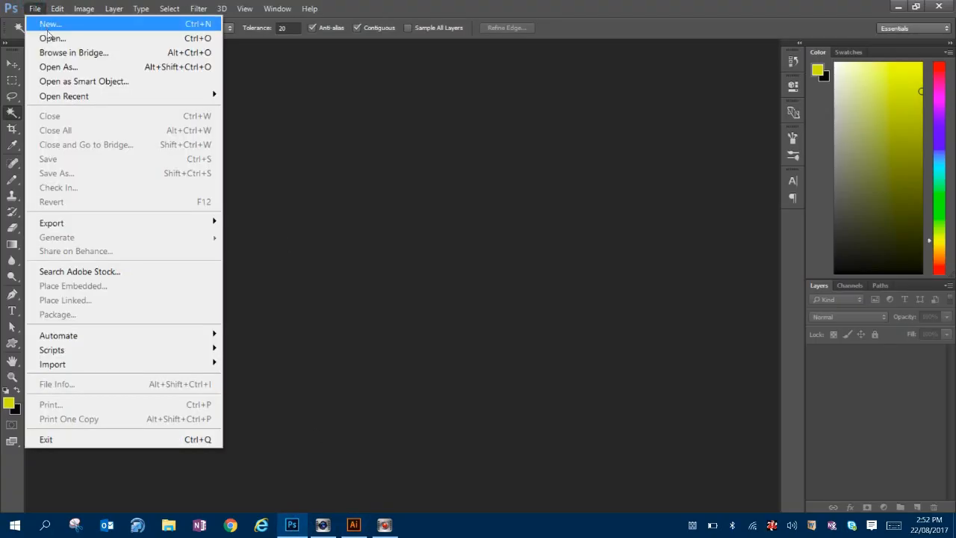
left_click(50, 38)
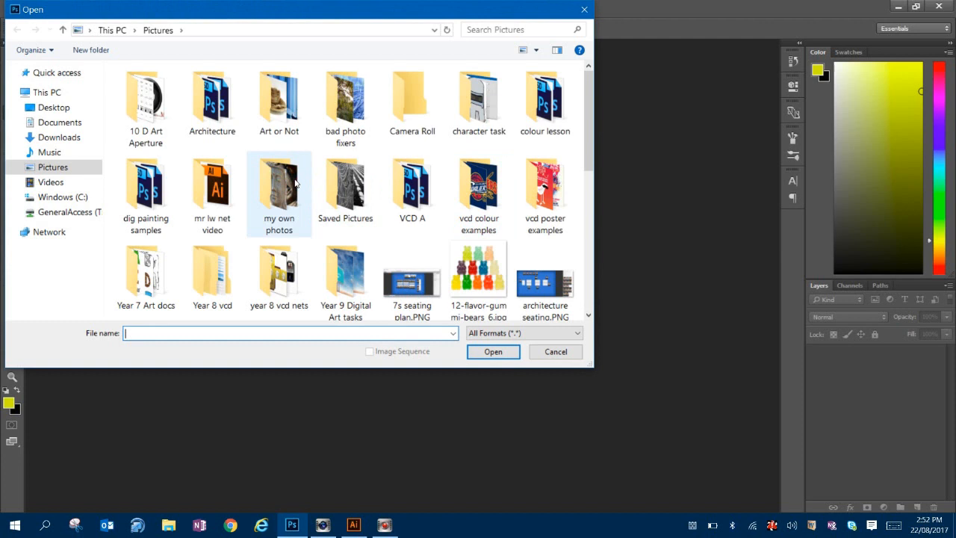
left_click(228, 193)
double_click(228, 193)
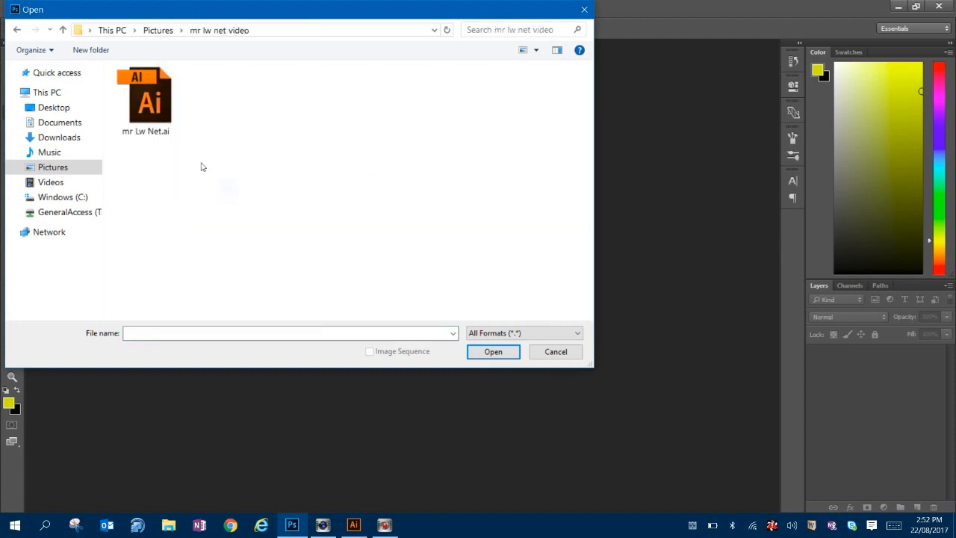
double_click(153, 104)
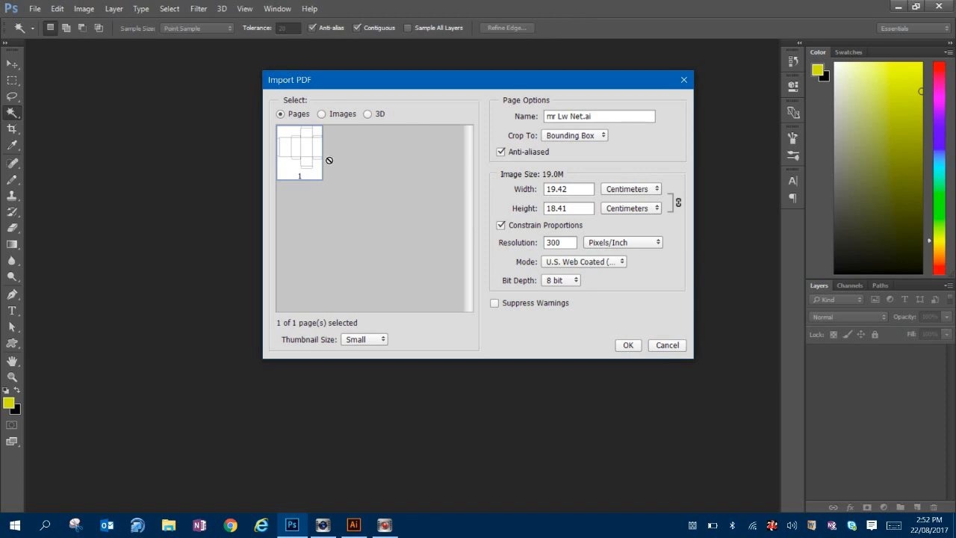
left_click(628, 346)
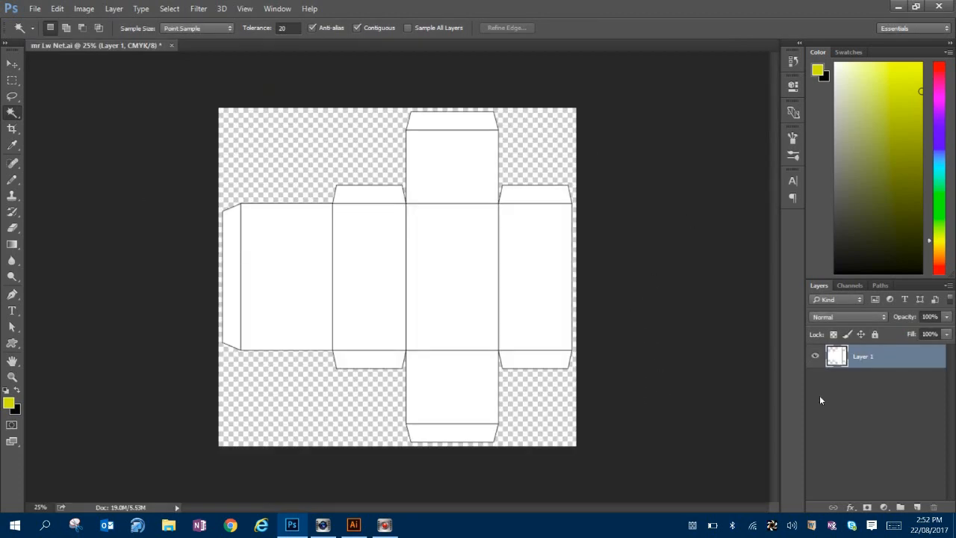
Step: Create a white RGB document named "mr LW NET PS", 297 × 210 mm, at 200 pixels/inch
left_click(35, 9)
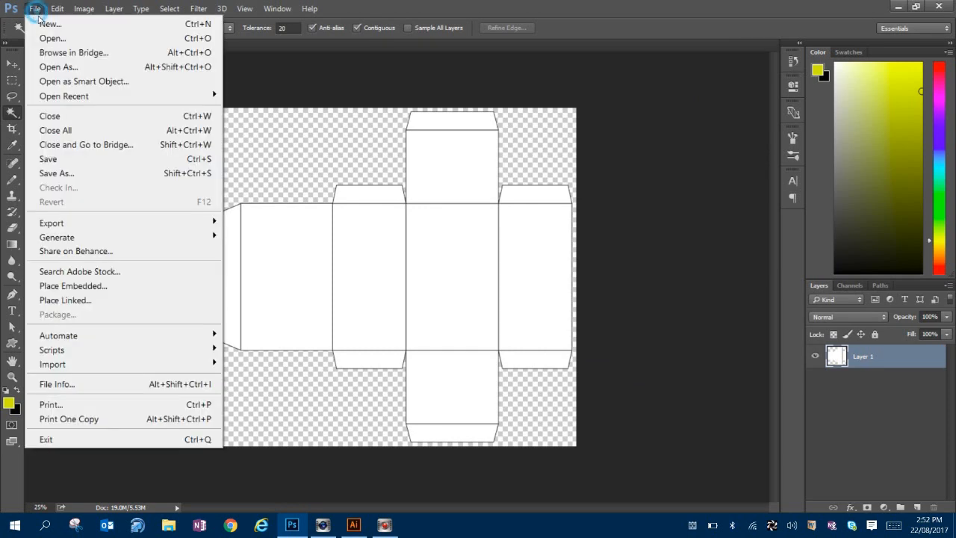
left_click(46, 27)
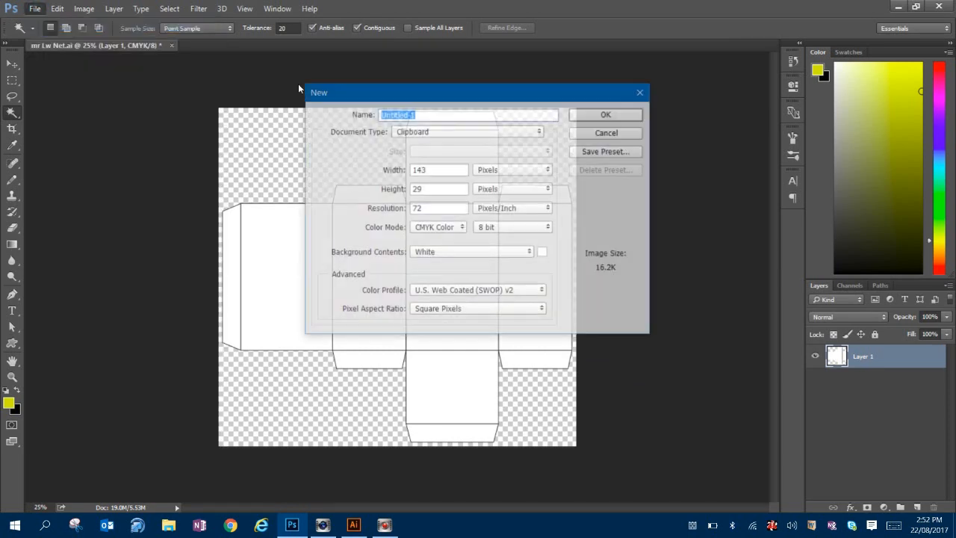
left_click(458, 189)
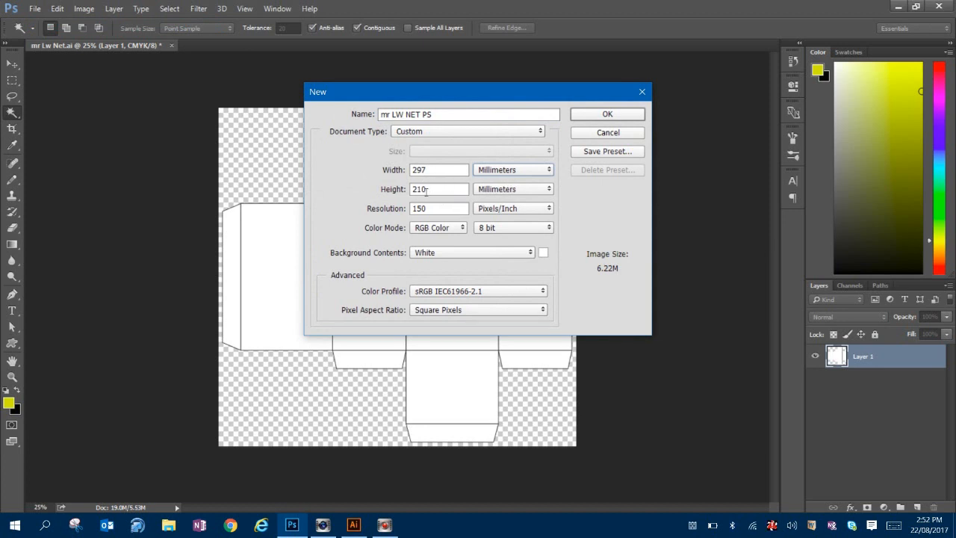
double_click(432, 215)
type("200")
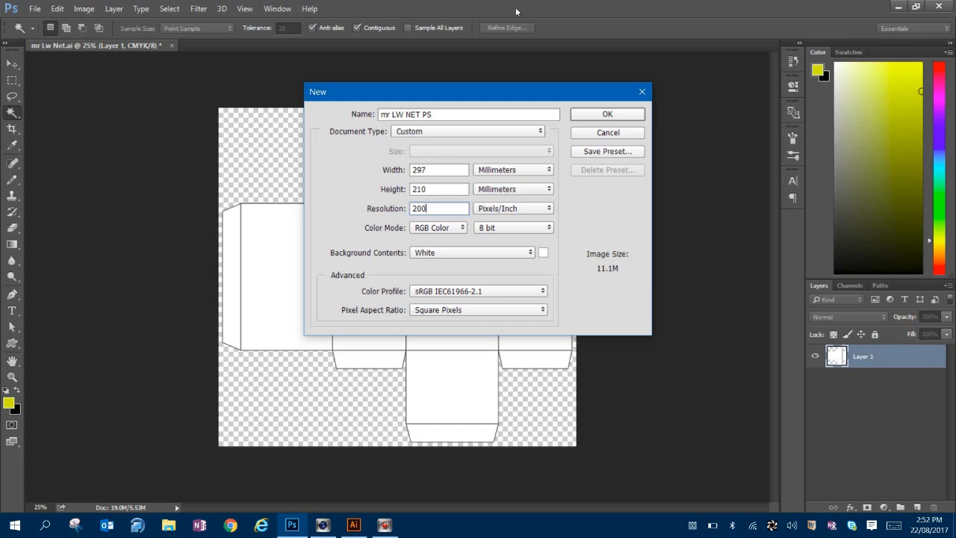
left_click(602, 115)
Step: Select the whole net in mr Lw Net.ai with the Rectangular Marquee and copy it into the new A4 document
key("ctrl+Tab")
left_click(13, 80)
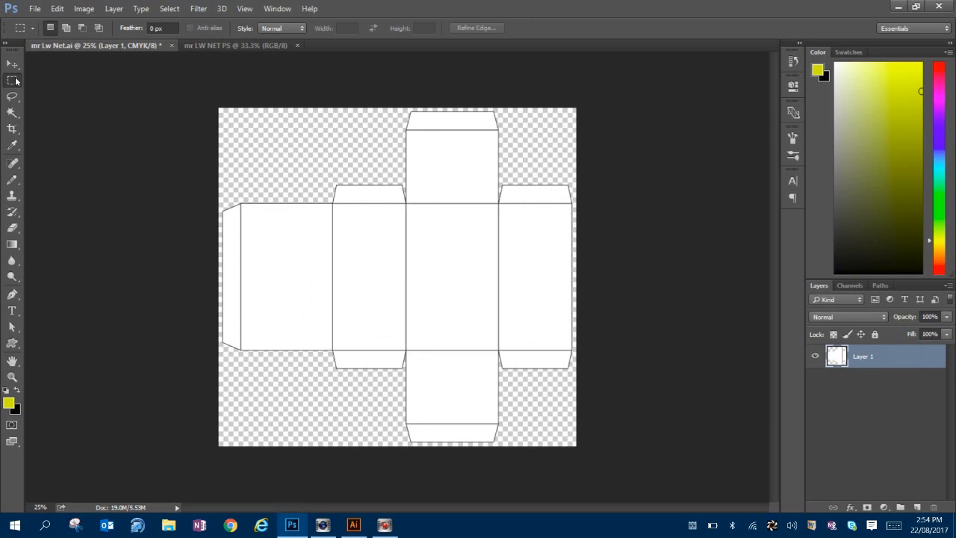
left_click_drag(203, 89, 688, 470)
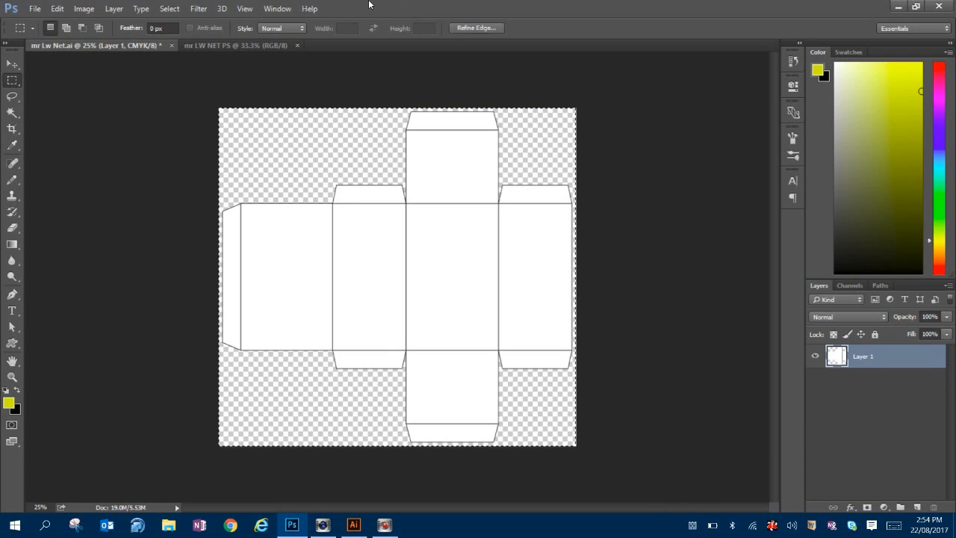
left_click(246, 45)
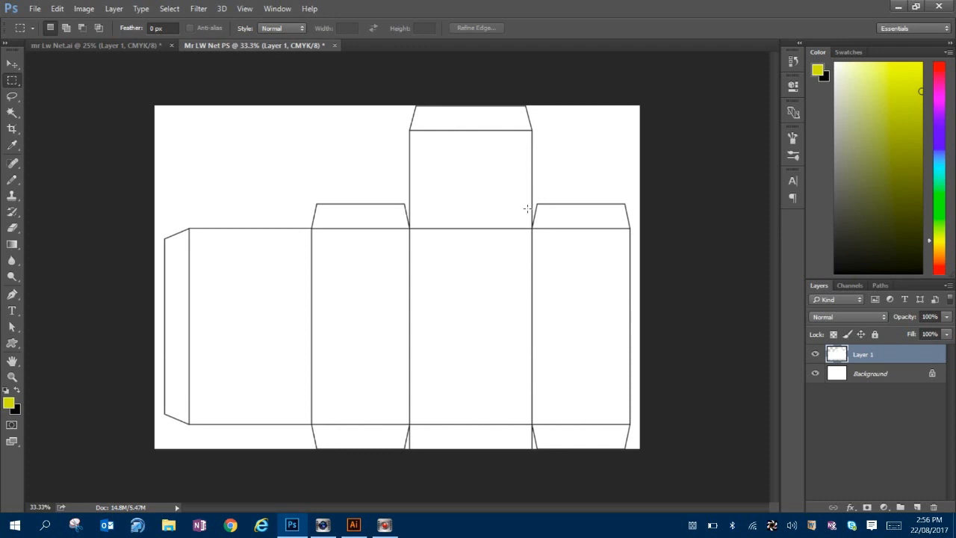
Step: Scale the pasted net down to about 72% with Free Transform and position it fully inside the A4 page
key("ctrl+t")
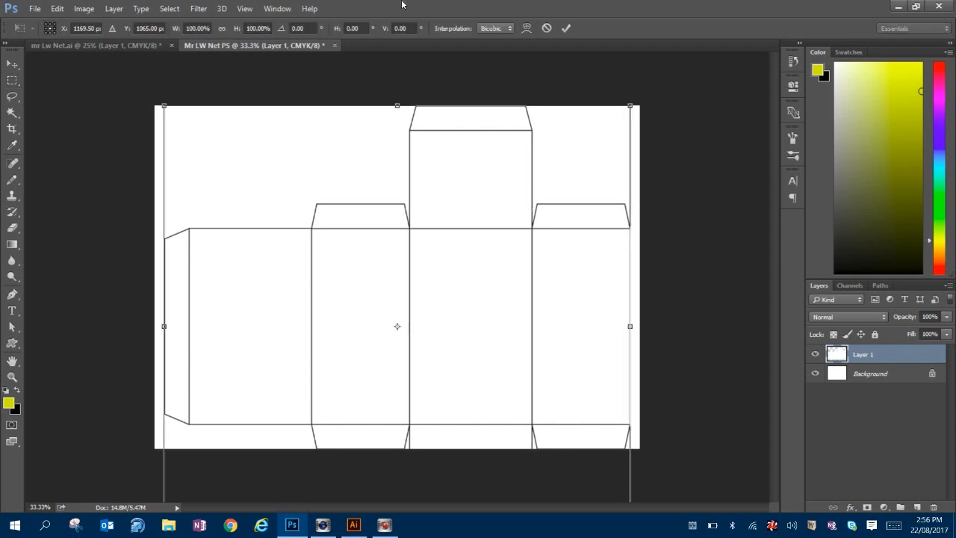
left_click_drag(171, 111, 290, 173)
left_click_drag(489, 333, 396, 228)
left_click_drag(172, 100, 208, 132)
left_click_drag(422, 256, 428, 247)
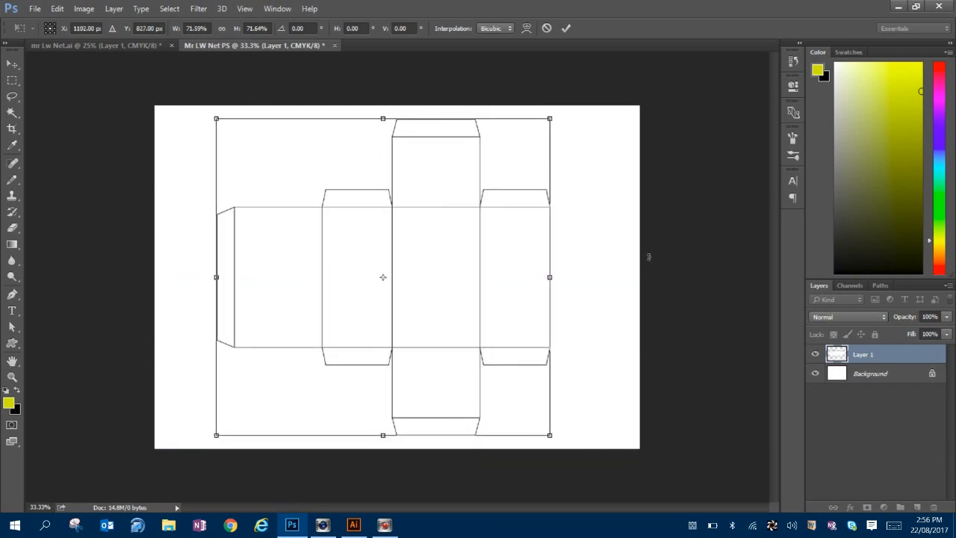
left_click(567, 28)
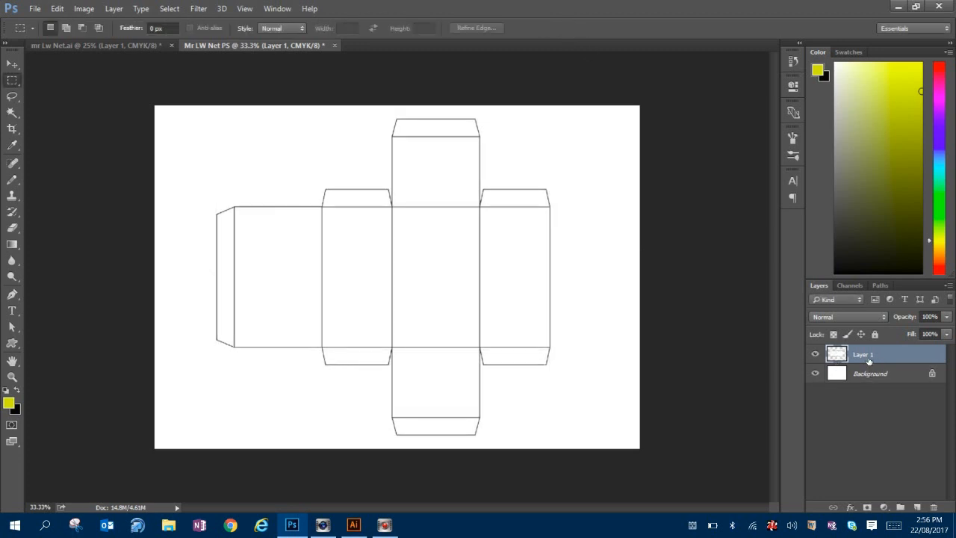
Step: Toggle the visibility of Layer 1 and the Background to compare them, leaving only the Background hidden
left_click(815, 354)
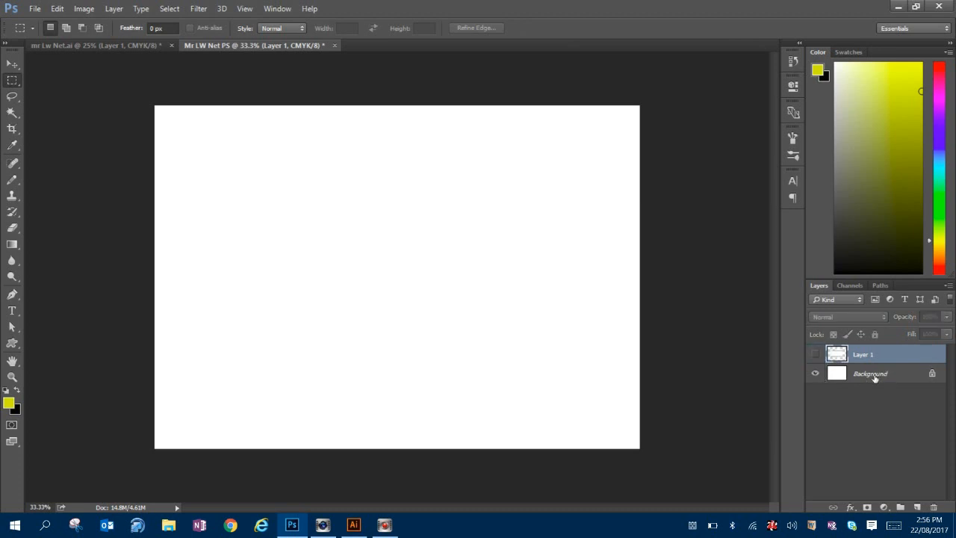
left_click(815, 354)
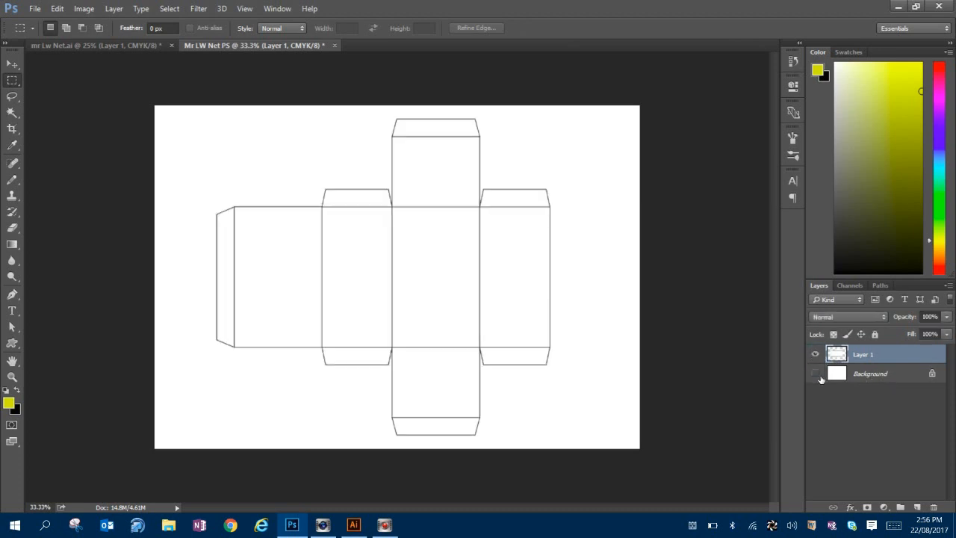
left_click(818, 375)
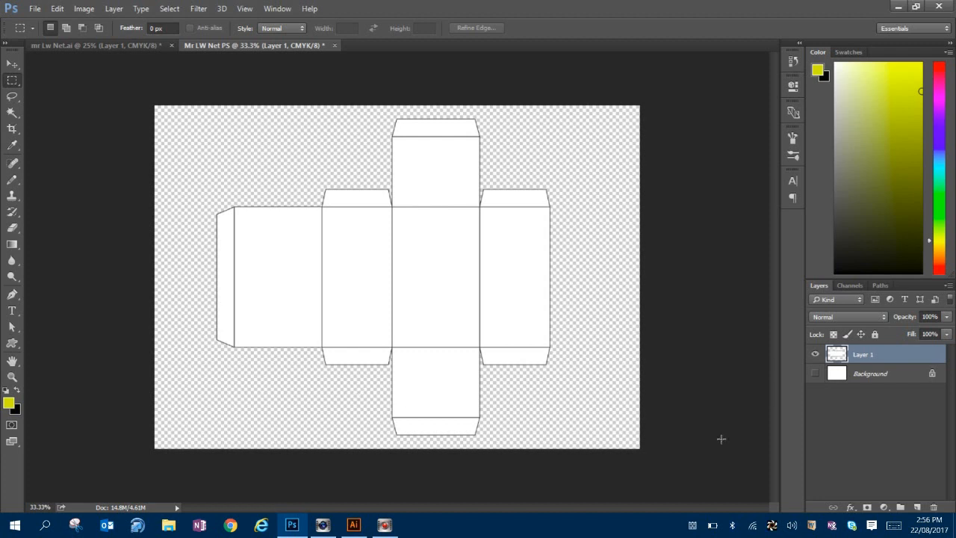
left_click(819, 375)
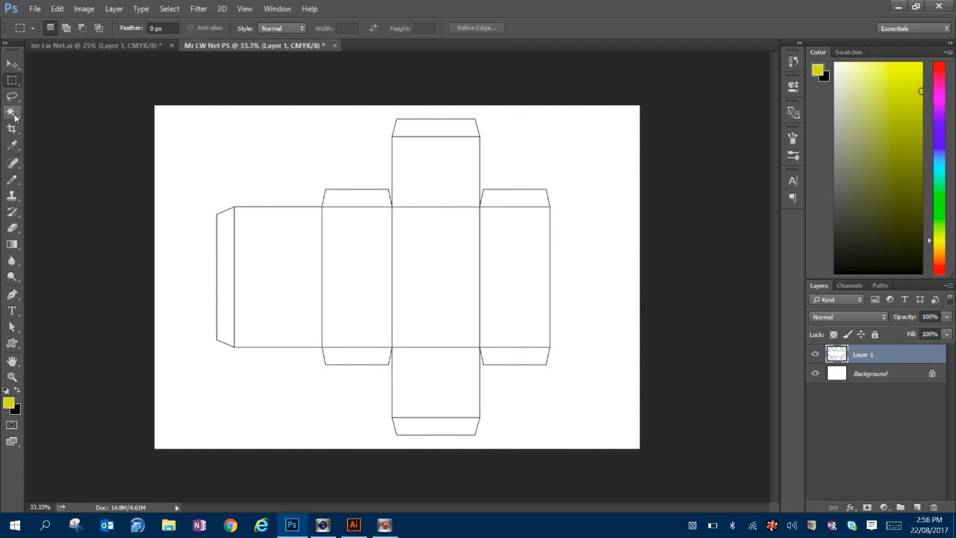
left_click(12, 113)
left_click(815, 374)
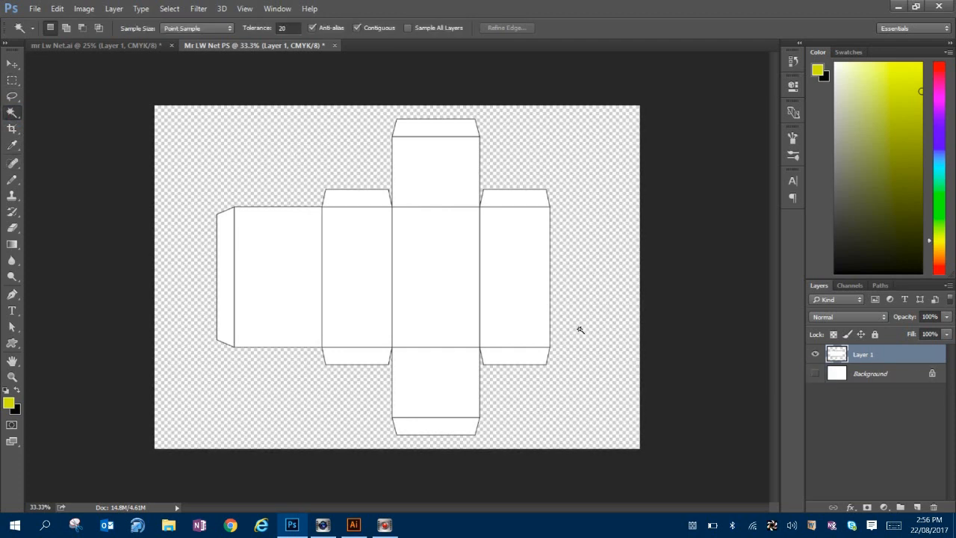
Step: Delete the white fill from the net's six box faces on Layer 1 with the Magic Wand, keeping the glue tabs filled
left_click(532, 301)
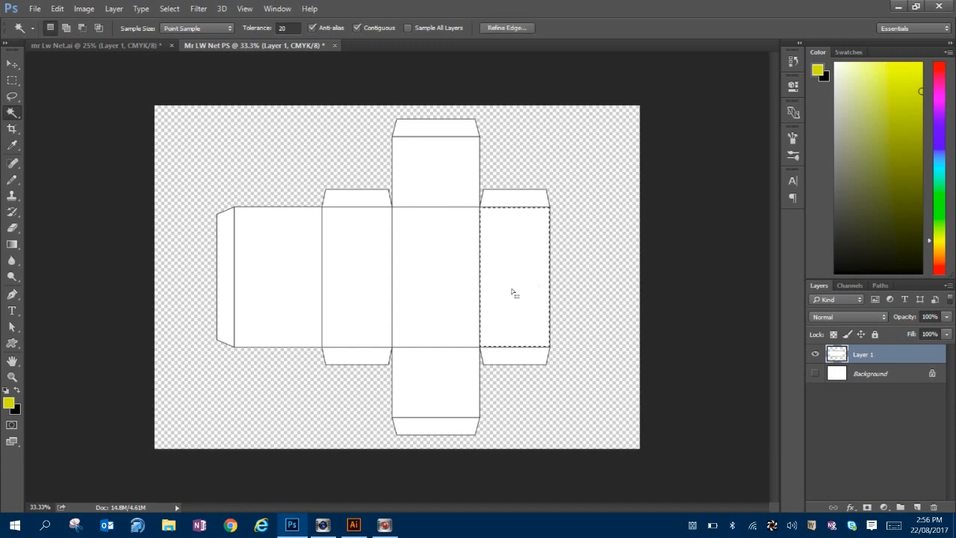
right_click(13, 112)
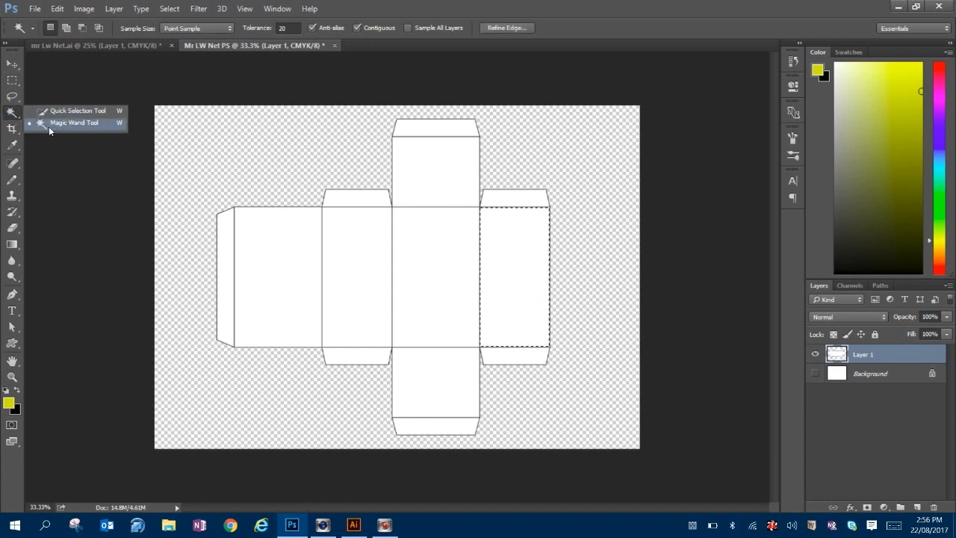
left_click(55, 125)
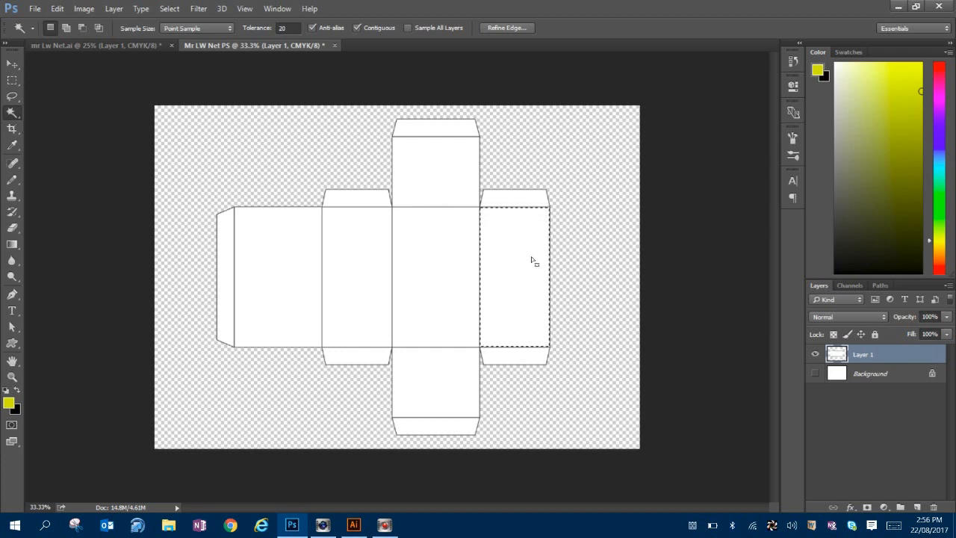
left_click(455, 278)
key("Delete")
left_click(466, 183)
key("Delete")
left_click(373, 267)
key("Delete")
left_click(456, 373)
key("Delete")
left_click(310, 299)
key("Delete")
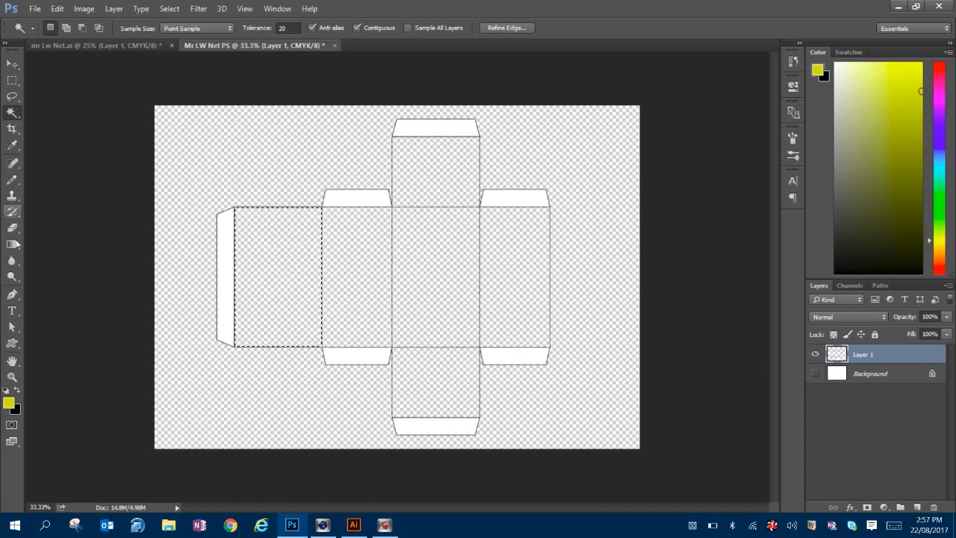
Step: Clear the selection and fill all seven glue tabs with light grey using the Paint Bucket
left_click_drag(12, 244, 54, 260)
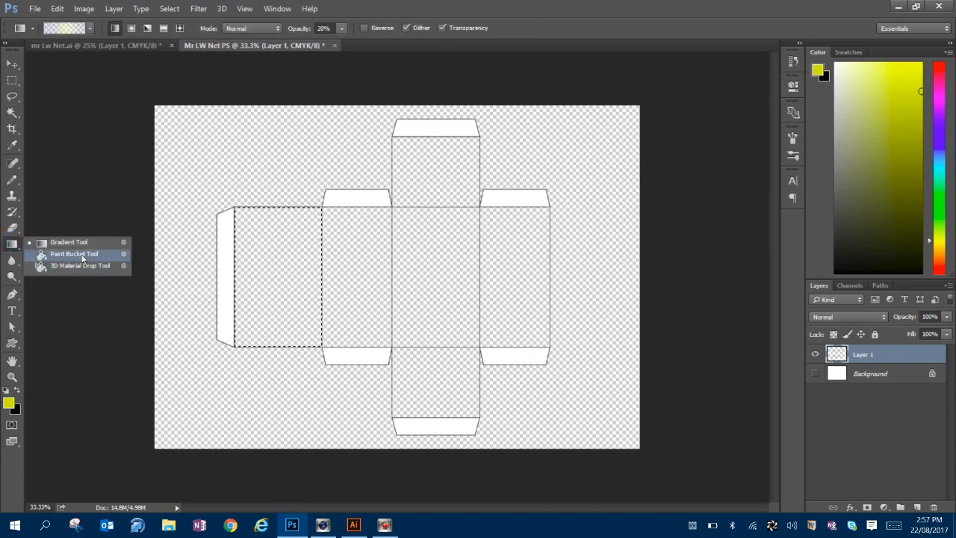
left_click(82, 257)
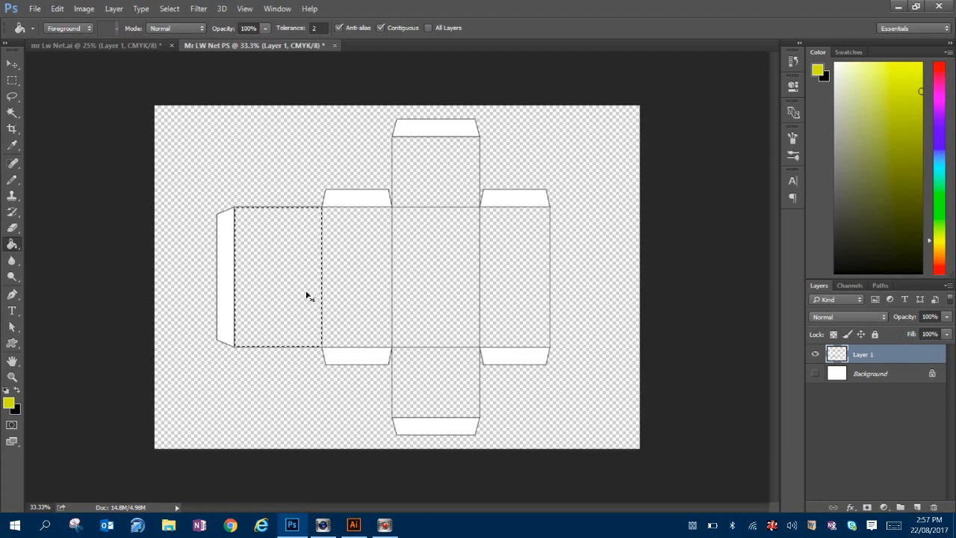
key("ctrl+d")
left_click_drag(875, 158, 806, 103)
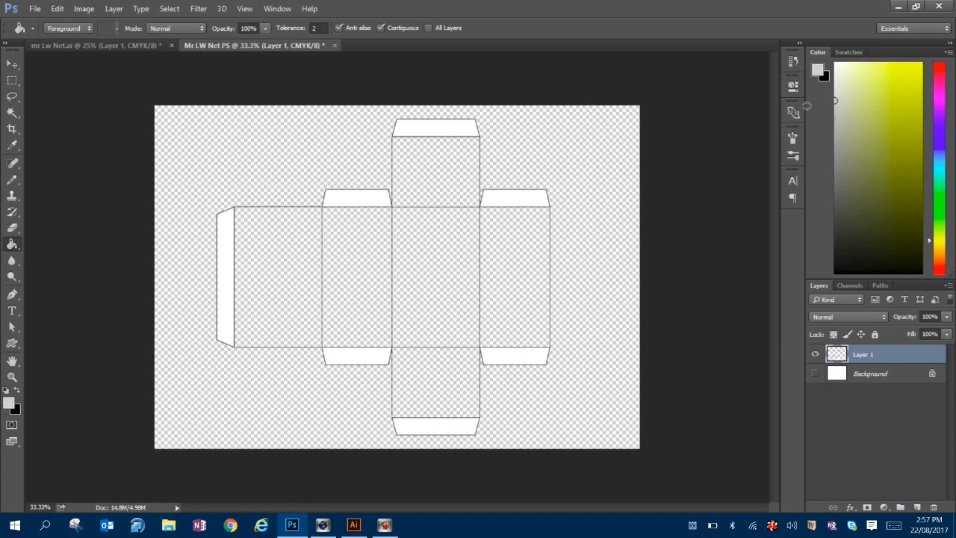
left_click(514, 199)
left_click(430, 129)
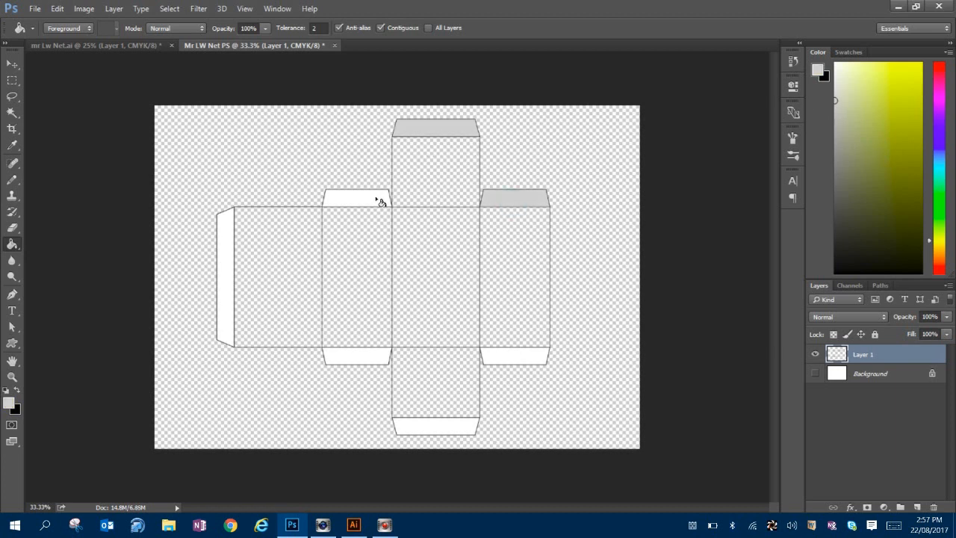
left_click(378, 200)
left_click(231, 253)
left_click(369, 354)
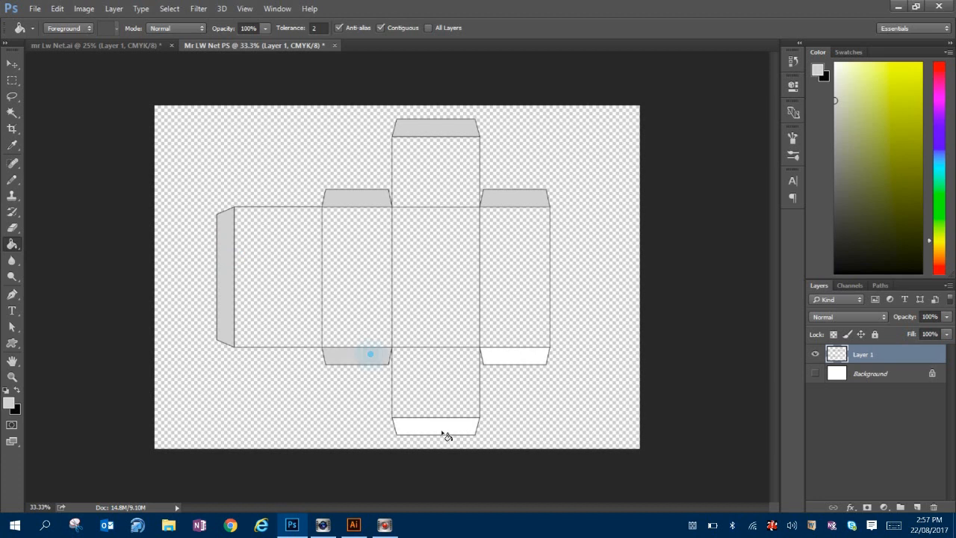
left_click(446, 436)
left_click(527, 363)
Step: Fill the area outside the net with white and fully lock Layer 1 against painting
left_click_drag(871, 116, 817, 52)
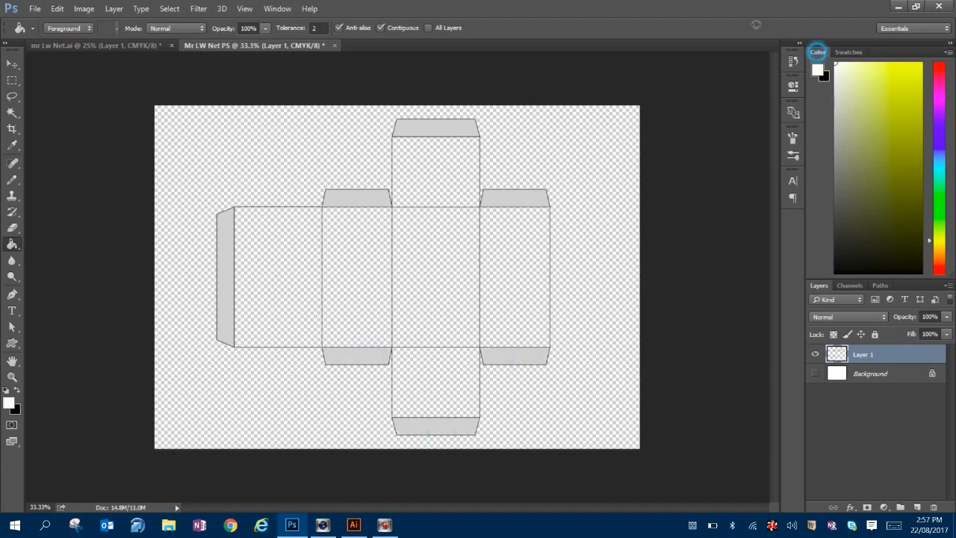
left_click(577, 181)
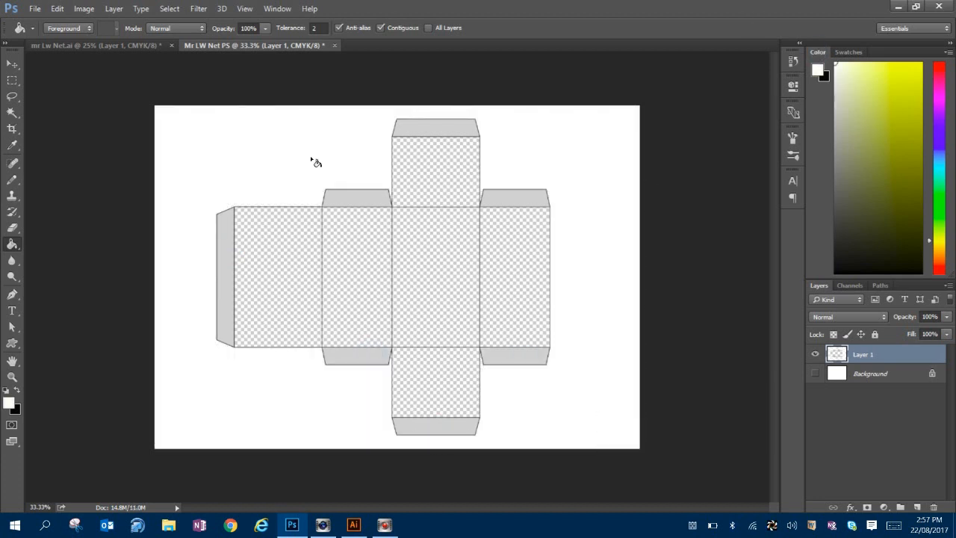
left_click(875, 334)
left_click(446, 277)
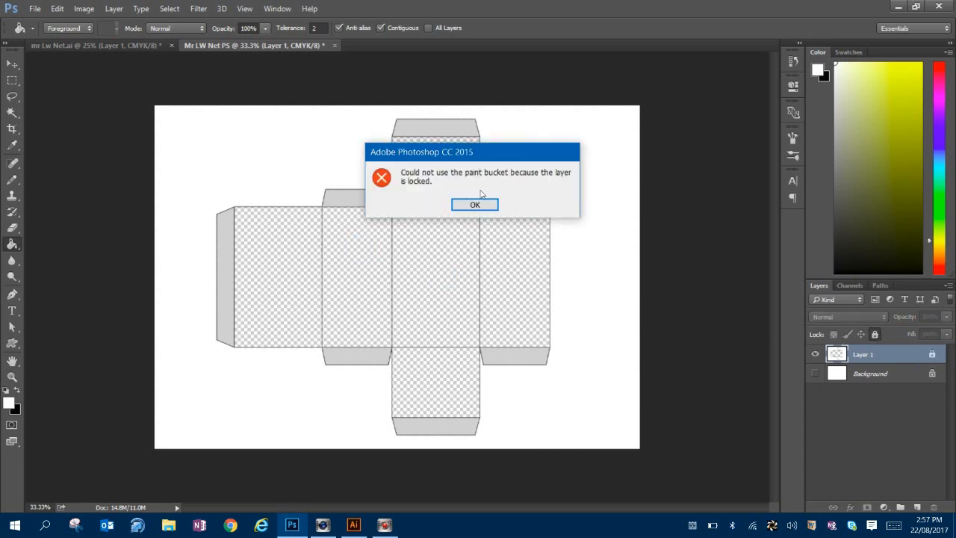
left_click(474, 205)
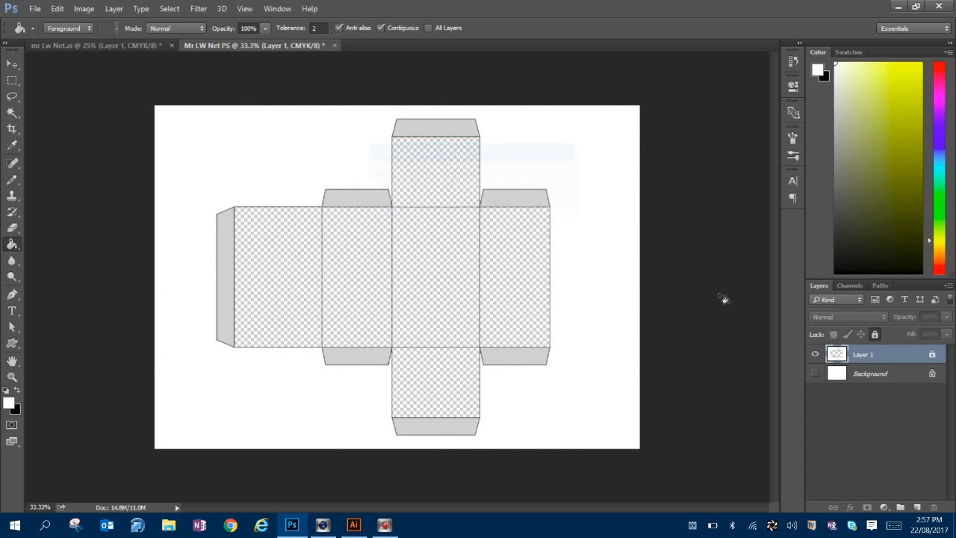
Step: Add two new empty layers and keep both stacked between the locked Layer 1 and the Background
left_click(918, 508)
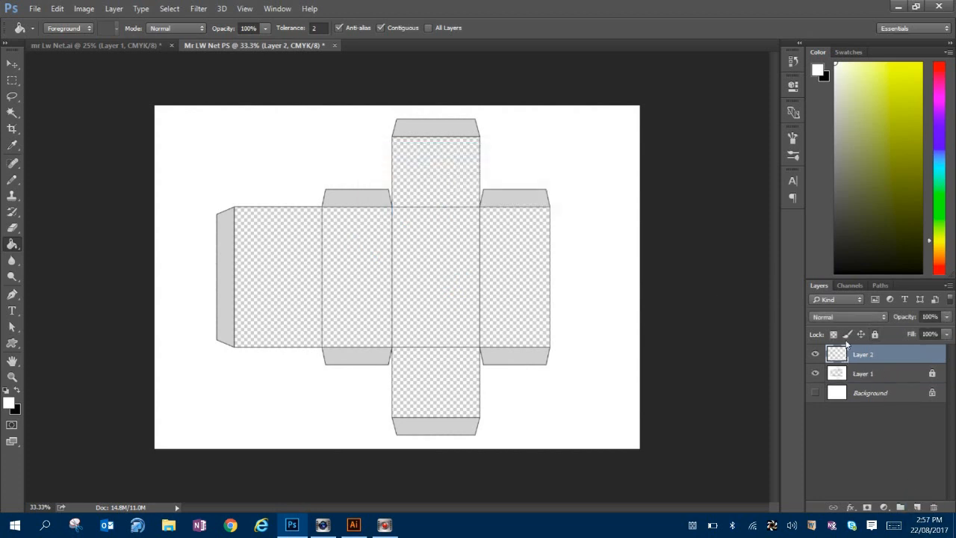
left_click_drag(865, 352, 867, 382)
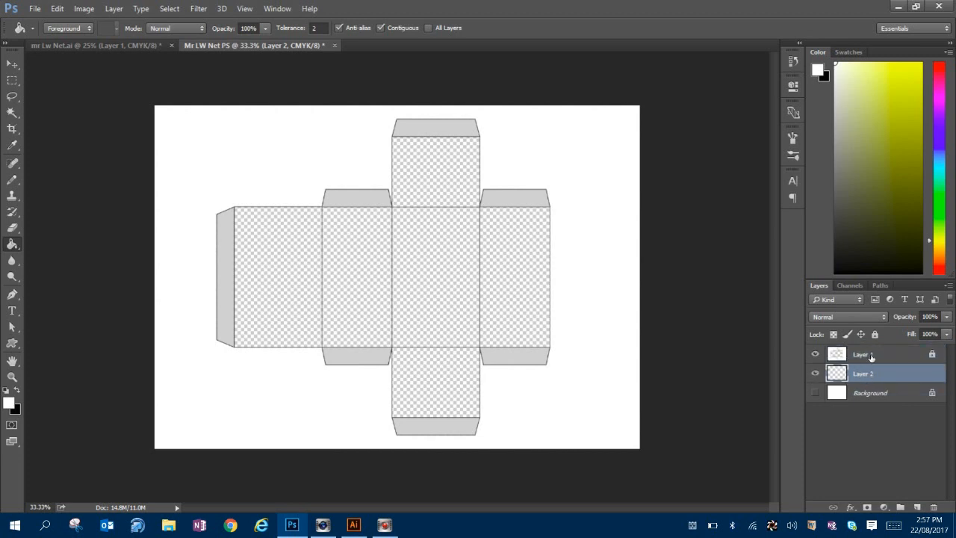
left_click(918, 507)
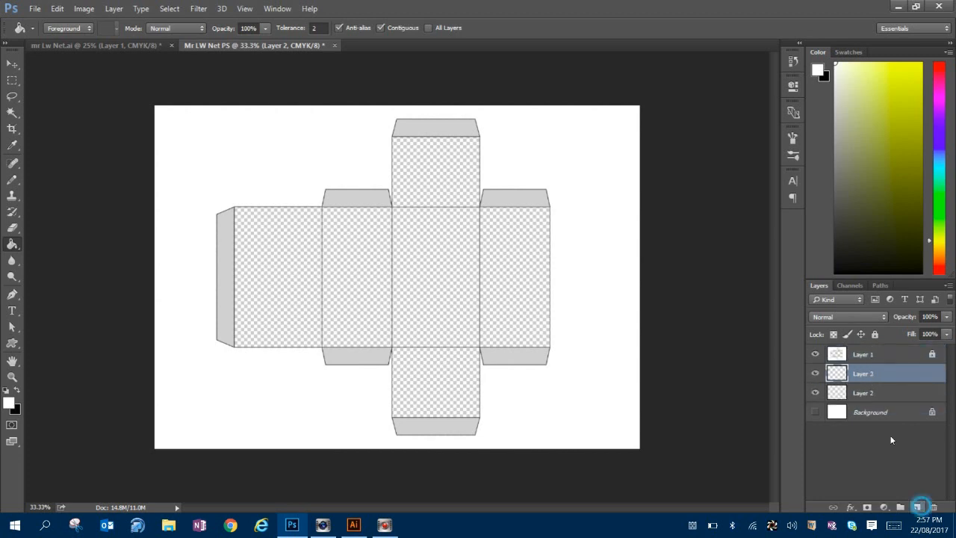
left_click(870, 356)
left_click(873, 375)
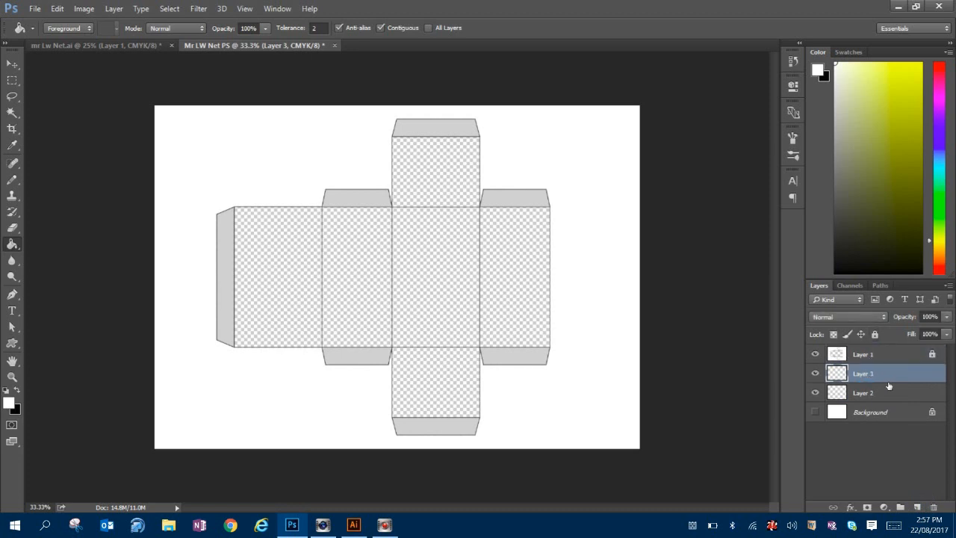
left_click(14, 243)
left_click(12, 245)
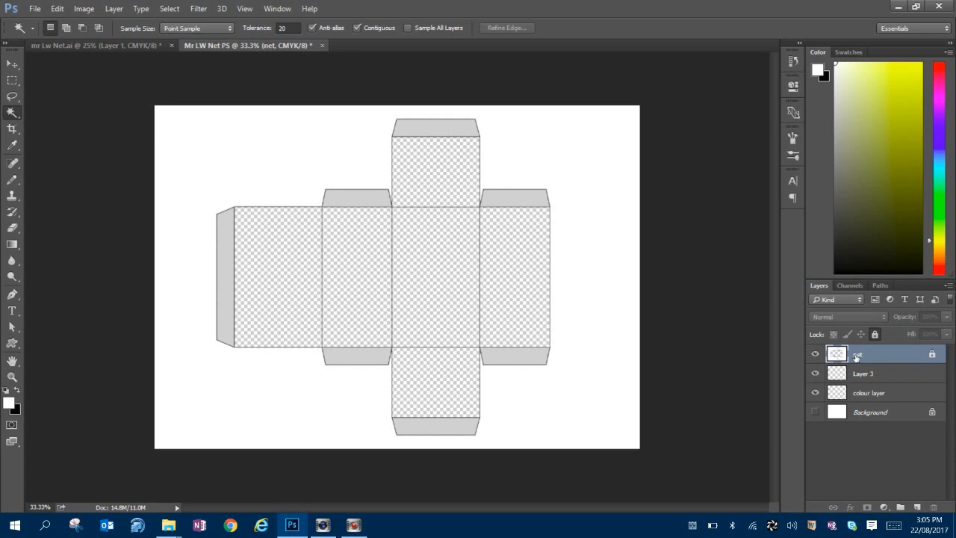
Step: Select the four side faces in the net's middle row on the net layer with the Magic Wand
left_click(289, 273)
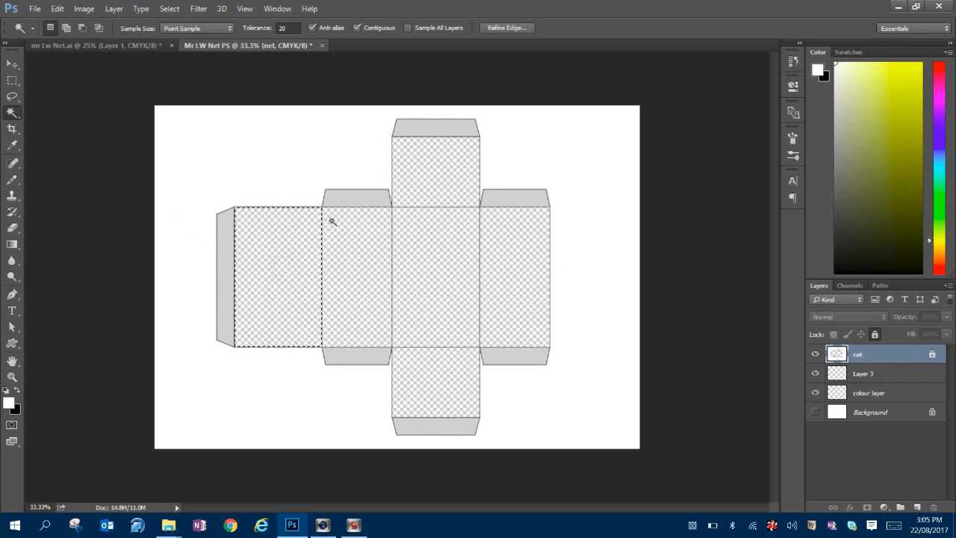
left_click(363, 267, "shift")
left_click(431, 269, "shift")
left_click(522, 263, "shift")
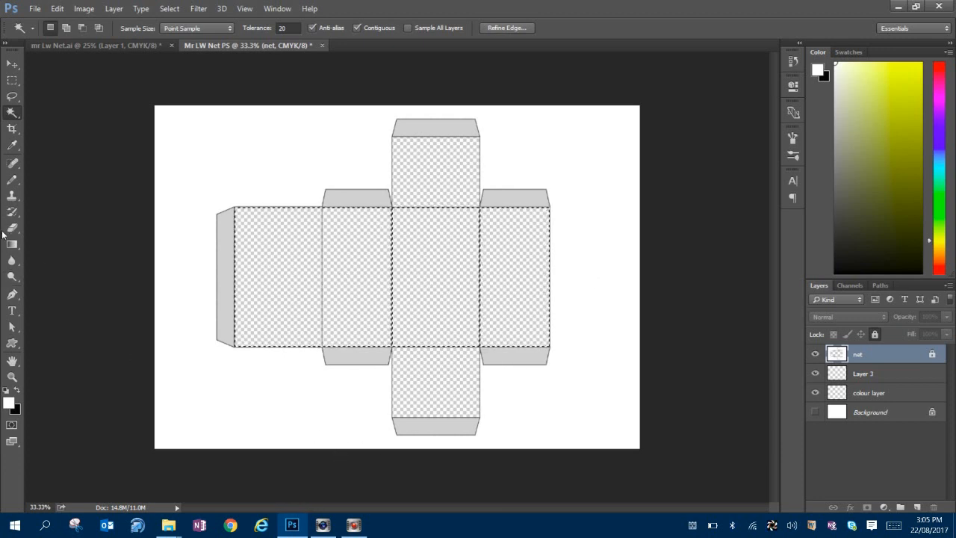
Step: Make the colour layer active, switch to the Gradient tool and open its gradient presets
left_click(897, 396)
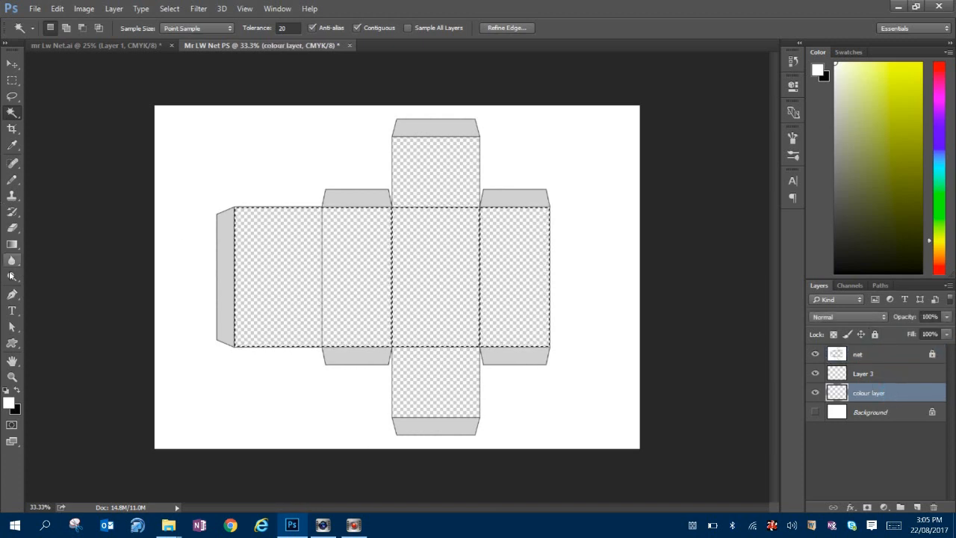
left_click_drag(12, 244, 51, 254)
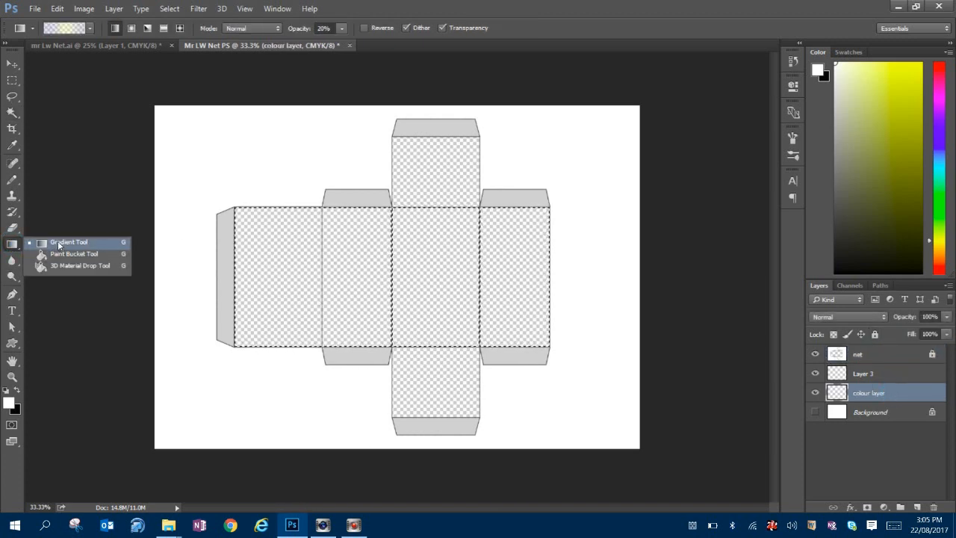
left_click(63, 242)
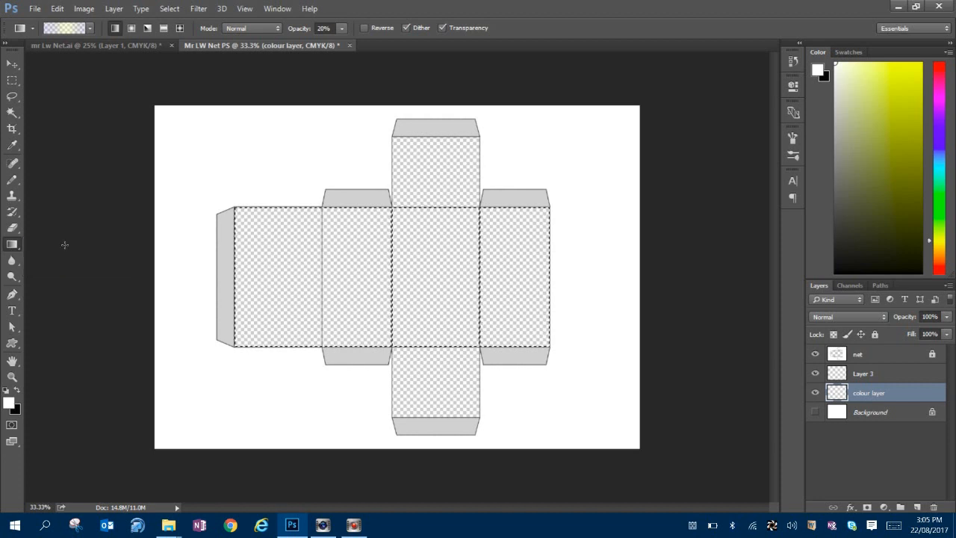
left_click(91, 27)
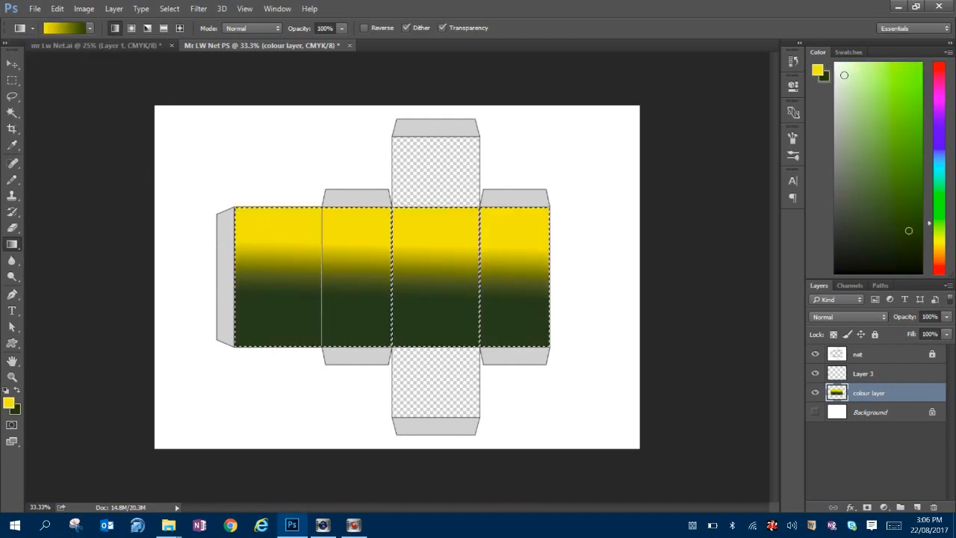
Step: Set the gradient's foreground colour to a golden yellow and its background colour to a dark purple
left_click(817, 70)
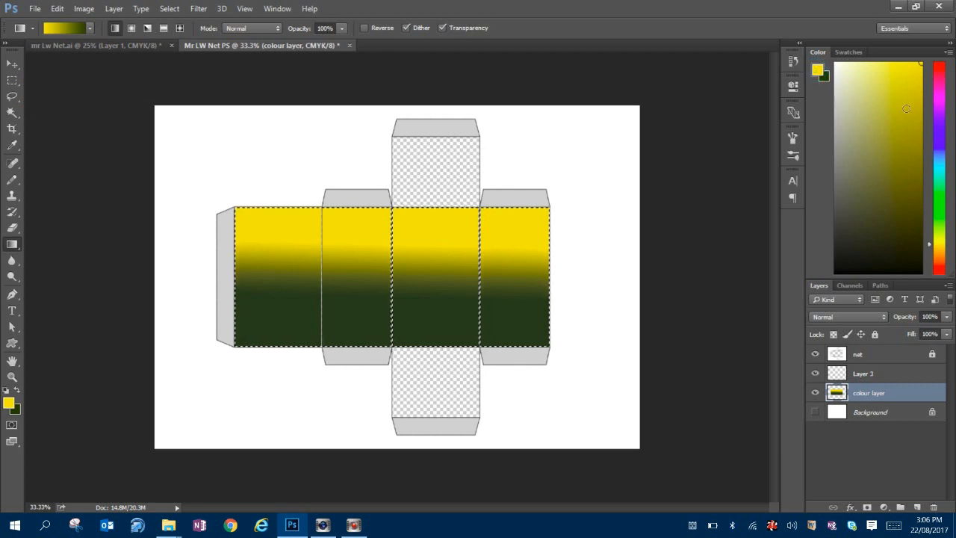
left_click(940, 248)
left_click(910, 63)
left_click(825, 79)
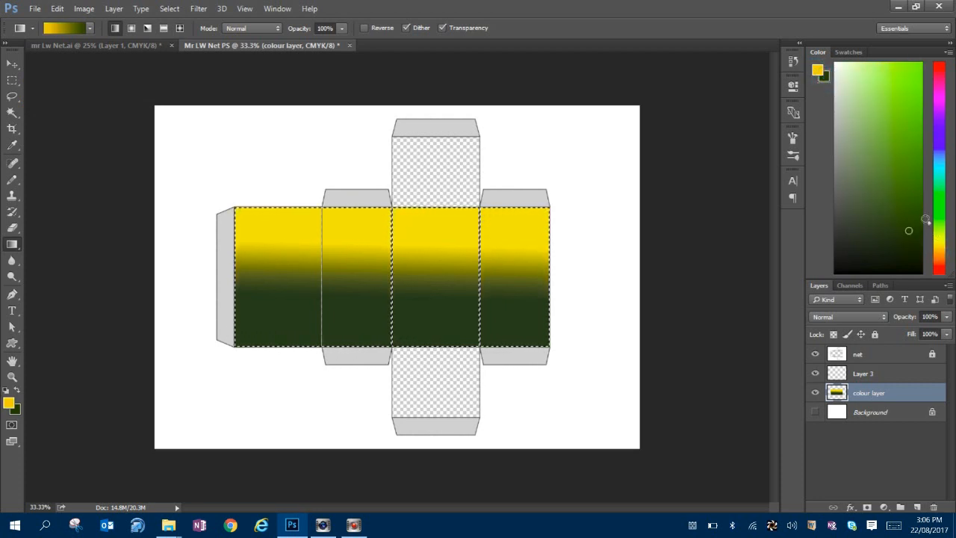
left_click(939, 101)
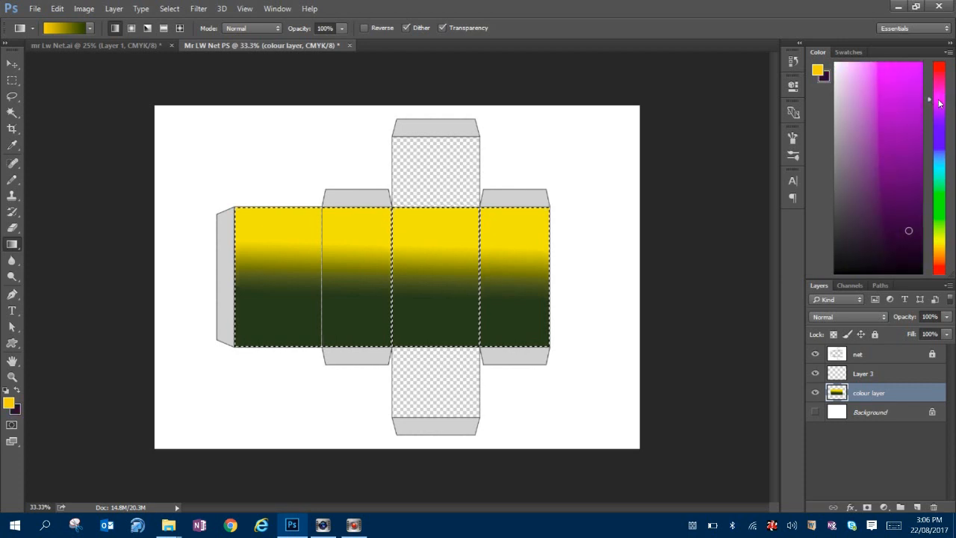
left_click(903, 206)
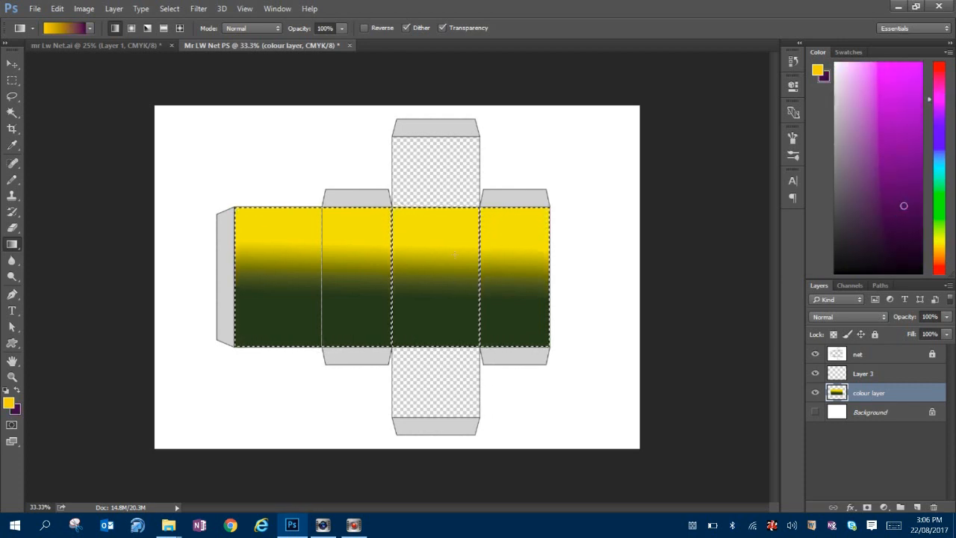
Step: Recolour the four selected side faces with a vertical linear gradient from the middle of the upper end face to the side faces' base, and deselect
left_click_drag(437, 191, 482, 391)
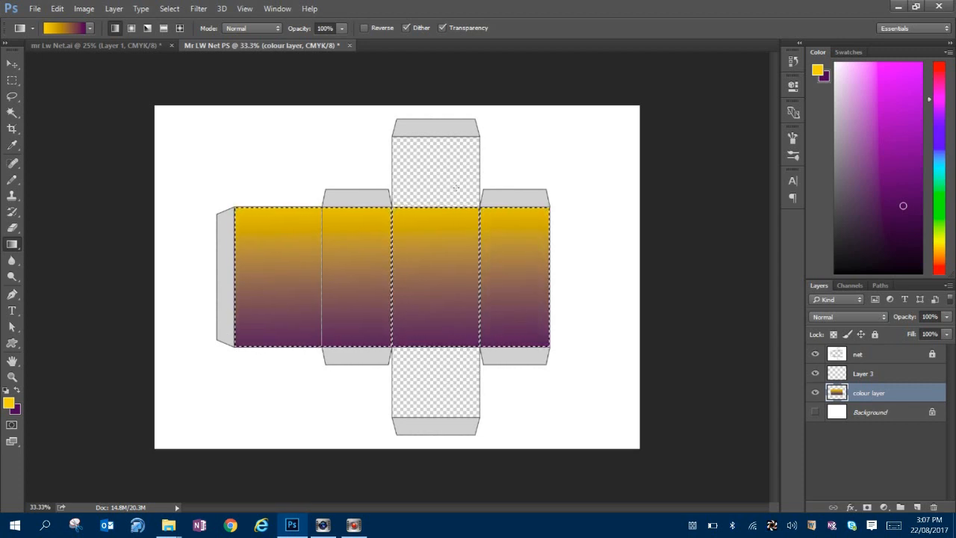
left_click_drag(438, 166, 445, 345)
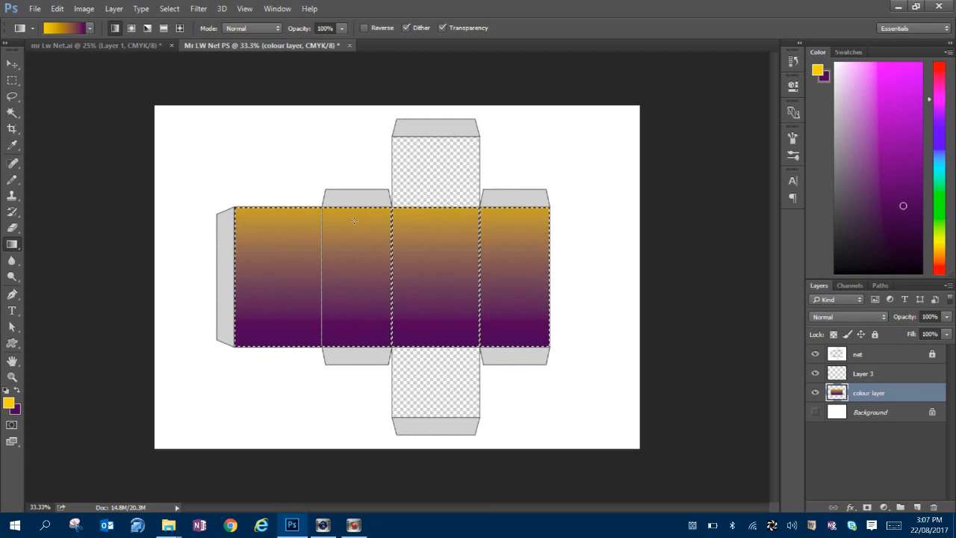
key("ctrl+d")
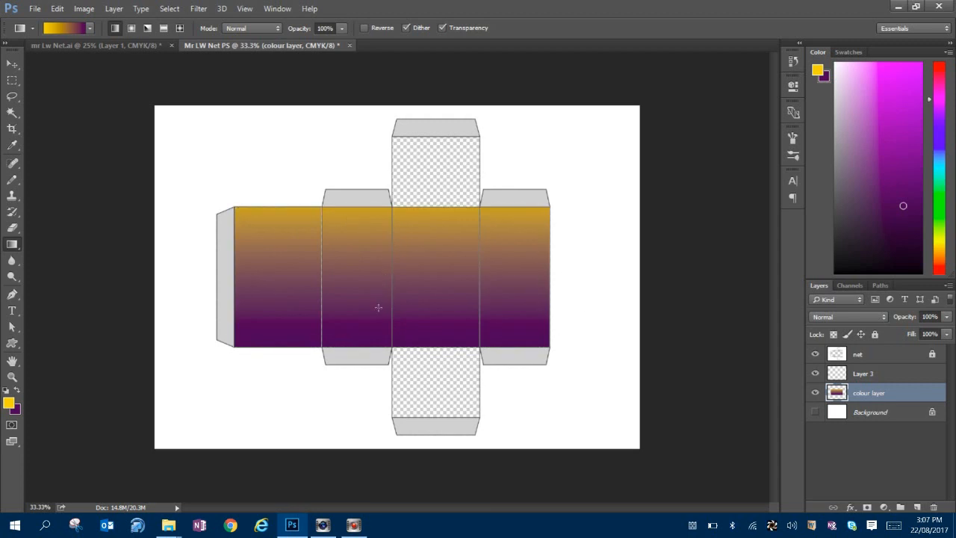
Step: Select the empty upper end face on the net layer with the Magic Wand and fill it with golden yellow on the colour layer
key("ctrl+plus")
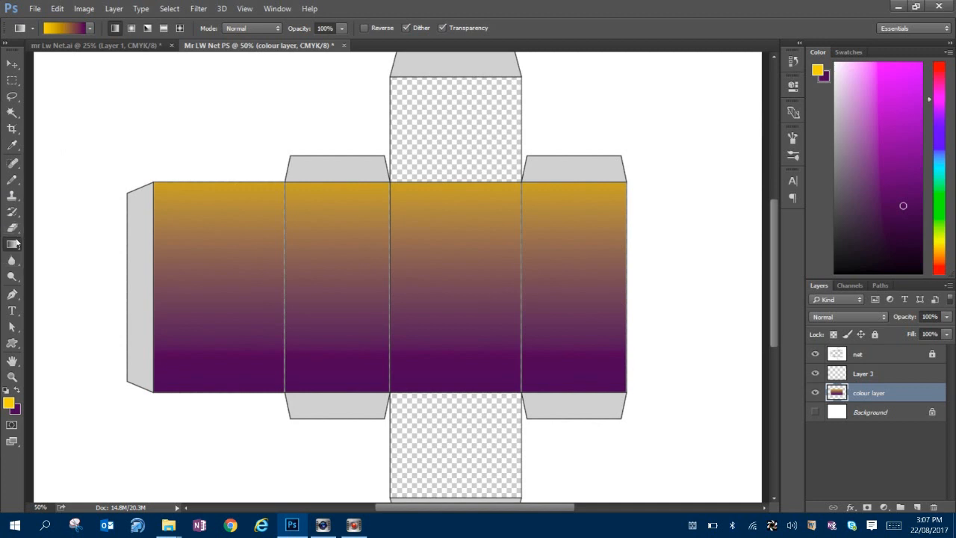
left_click(12, 244)
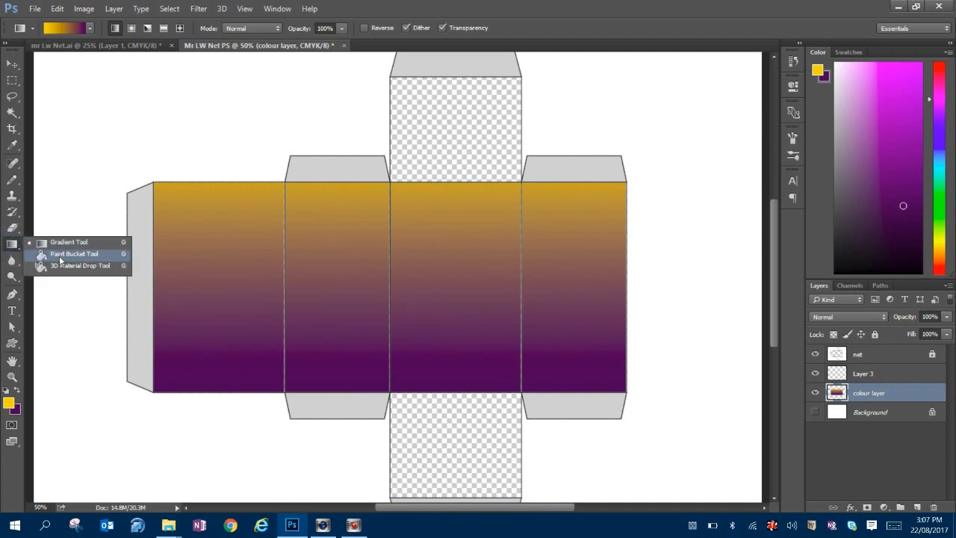
left_click(63, 256)
left_click(859, 355)
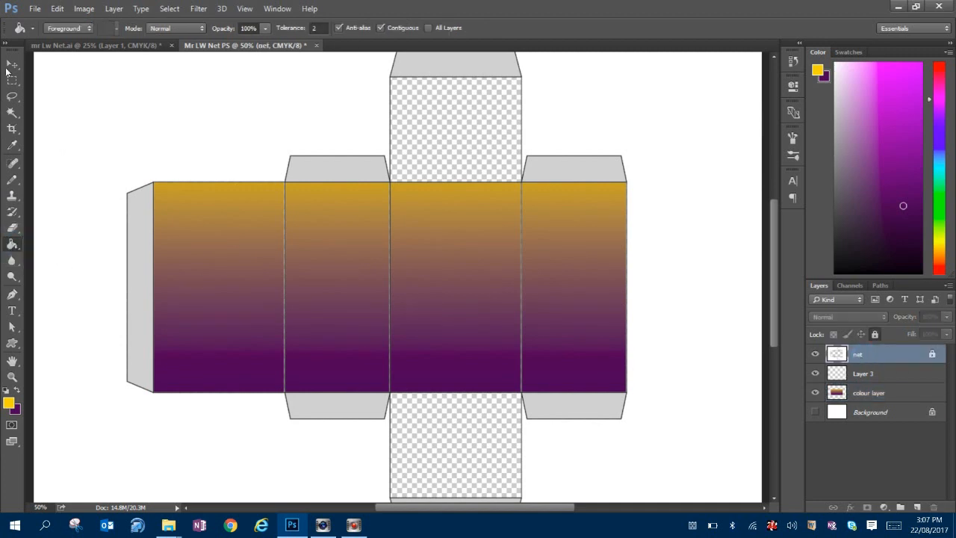
left_click(12, 113)
left_click(451, 135)
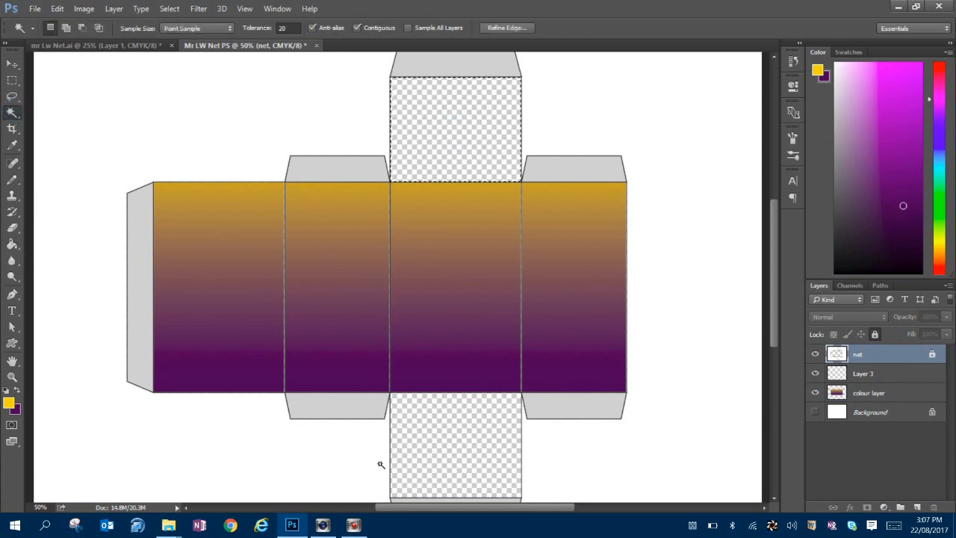
left_click(11, 242)
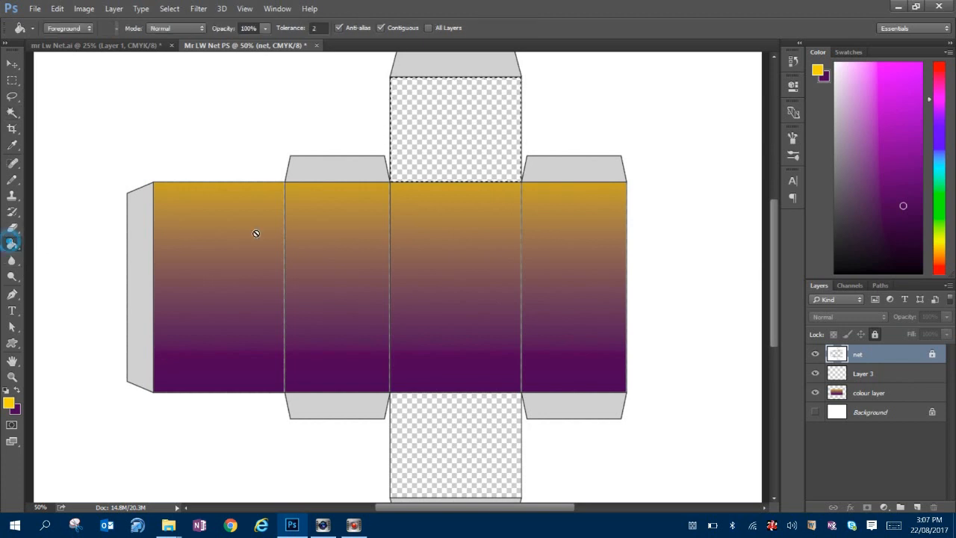
left_click(887, 393)
left_click(471, 122)
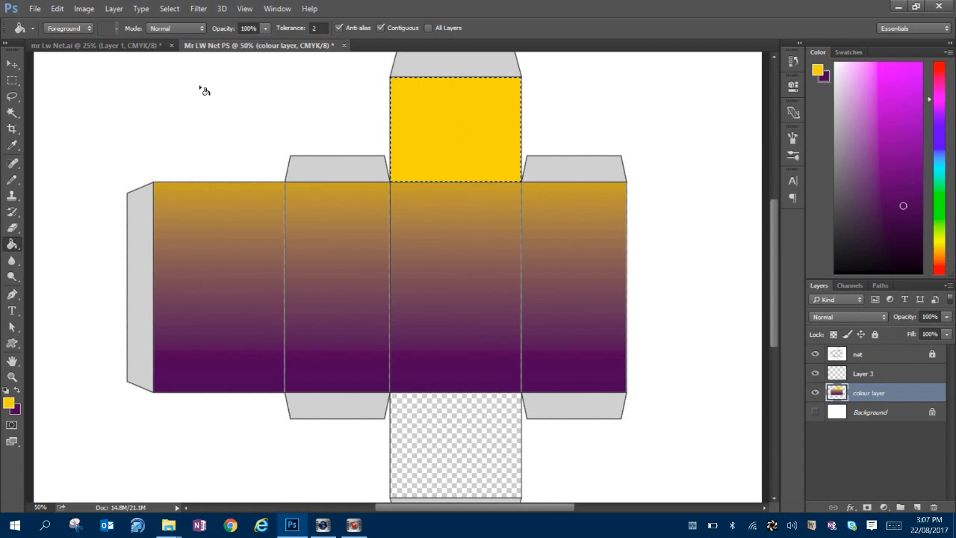
Step: Sample the mustard colour from the top edge of the gradient, refill the upper end face with it using the Paint Bucket, and deselect
left_click(11, 145)
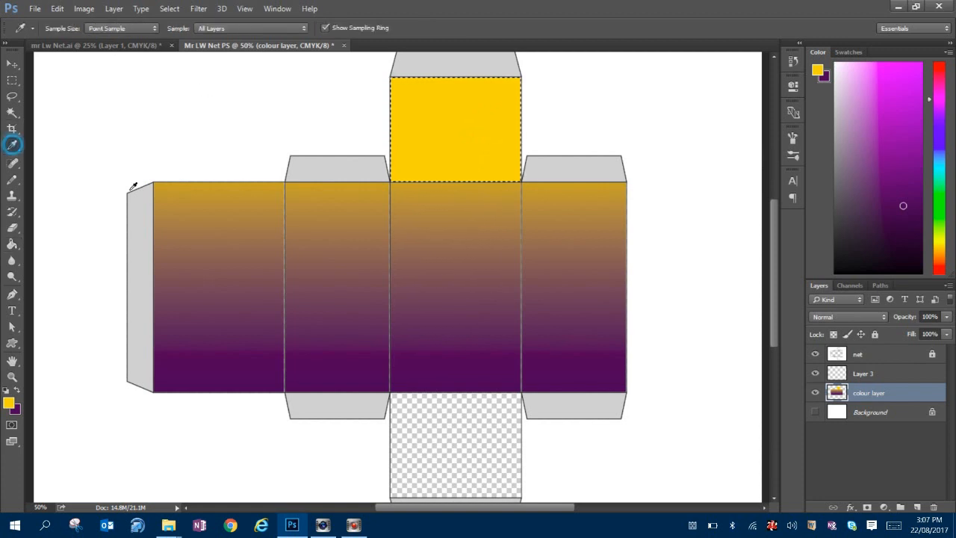
left_click(551, 186, "alt")
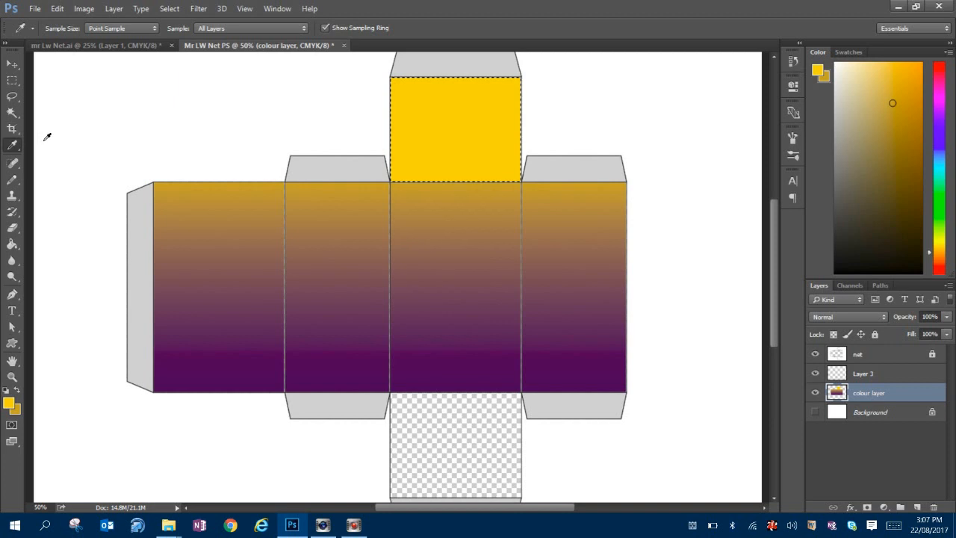
key("g")
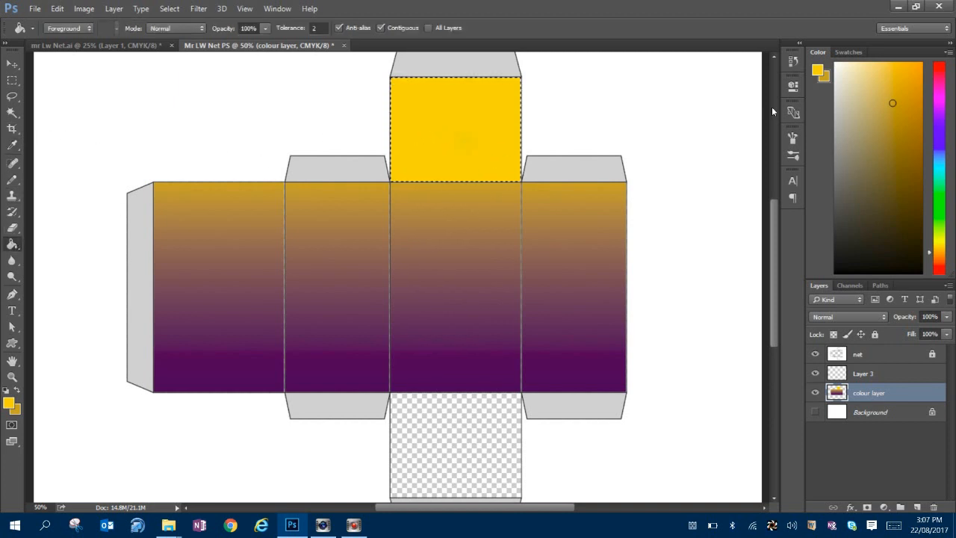
left_click(817, 70)
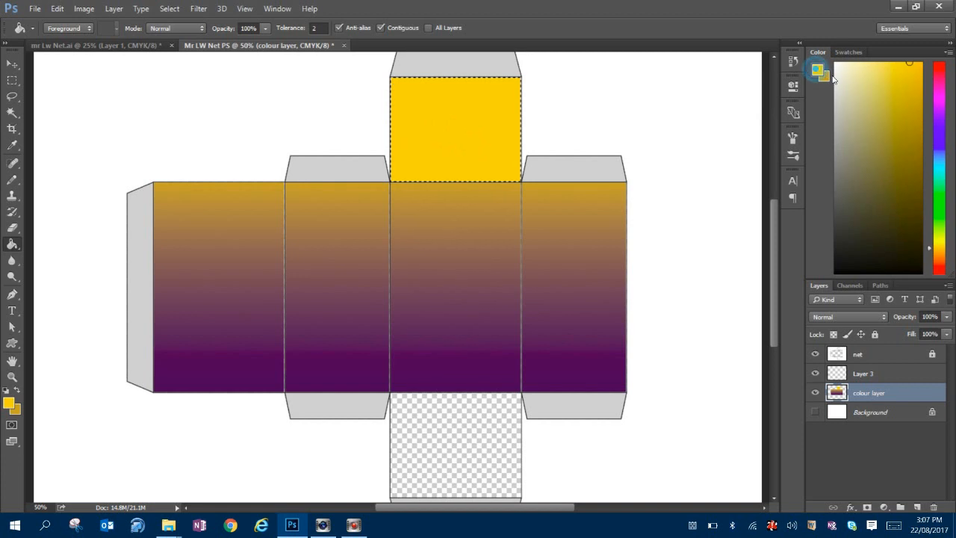
left_click(559, 190, "alt")
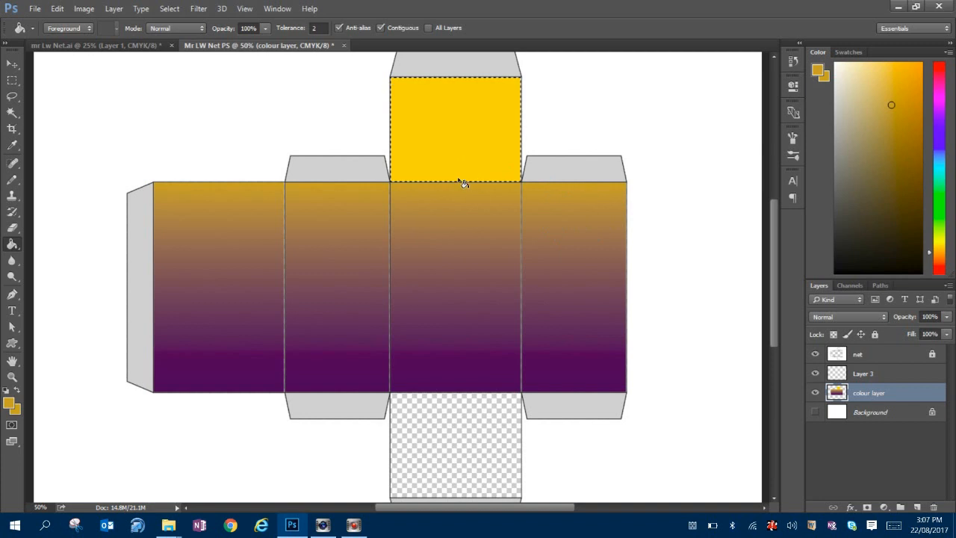
left_click(448, 140)
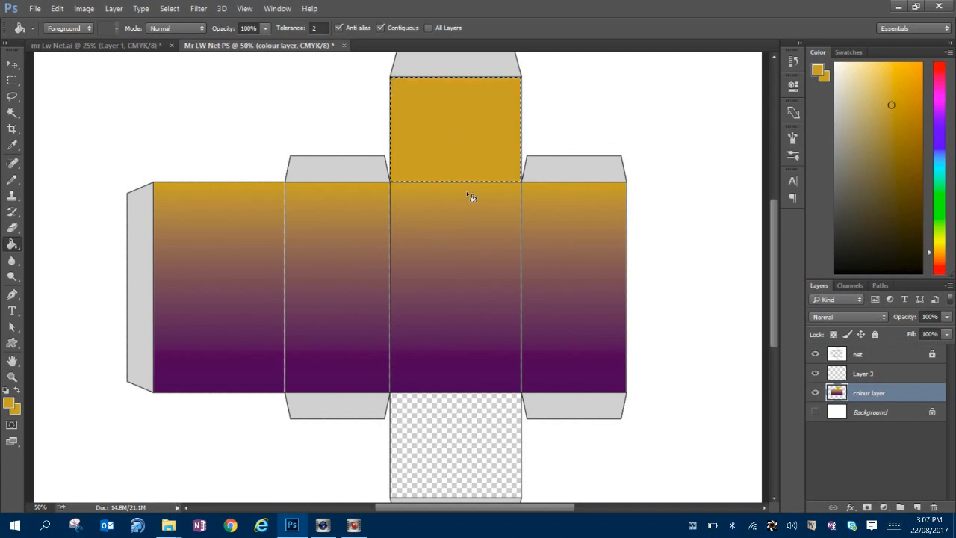
key("ctrl+d")
Step: Fill the lower end face on the colour layer with the dark purple sampled from the gradient's base, selecting the face on the net layer
scroll(493, 302, "down", 2)
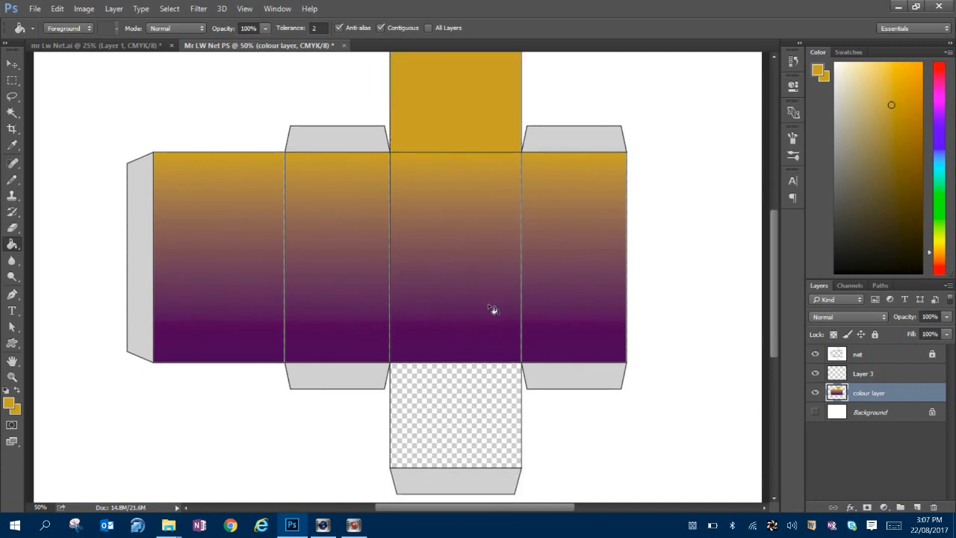
left_click(496, 358, "alt")
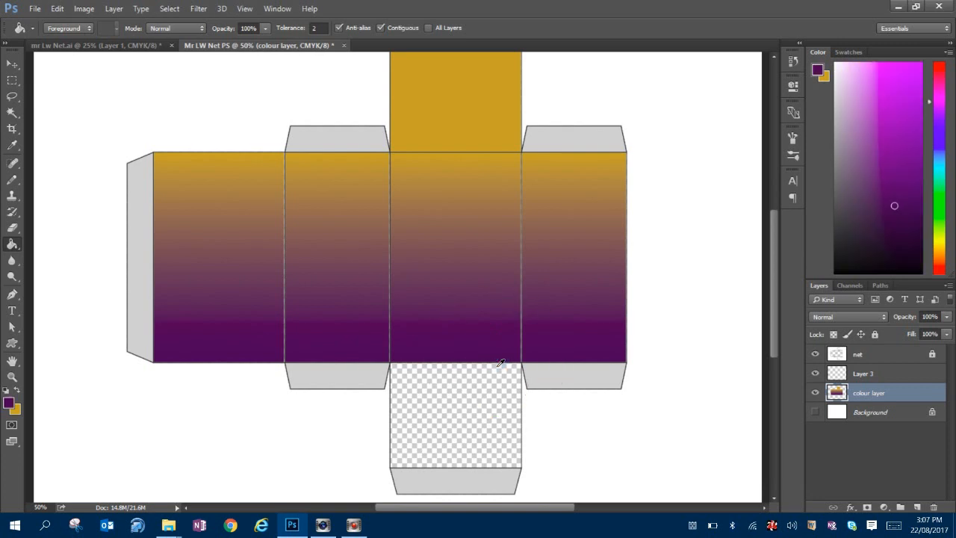
left_click(13, 113)
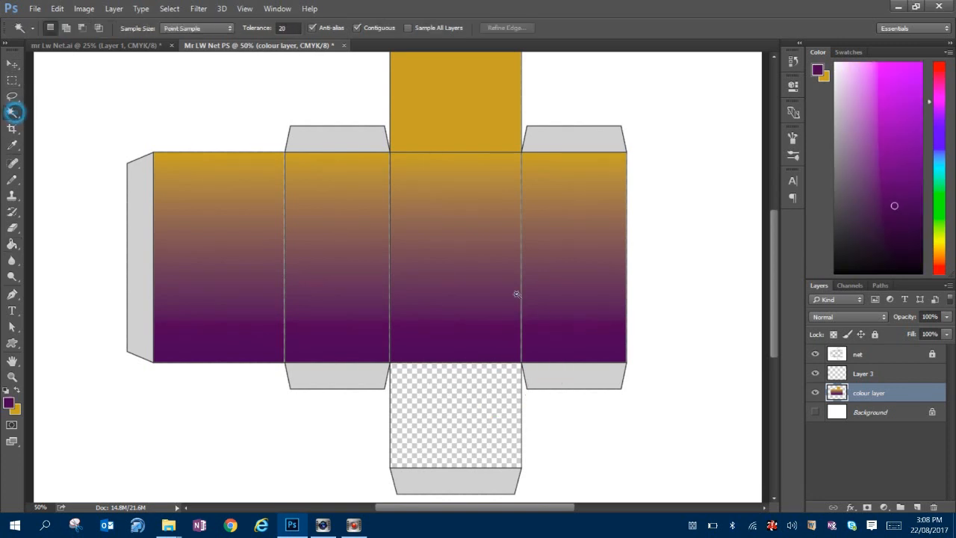
left_click(874, 356)
left_click(481, 420)
left_click(869, 394)
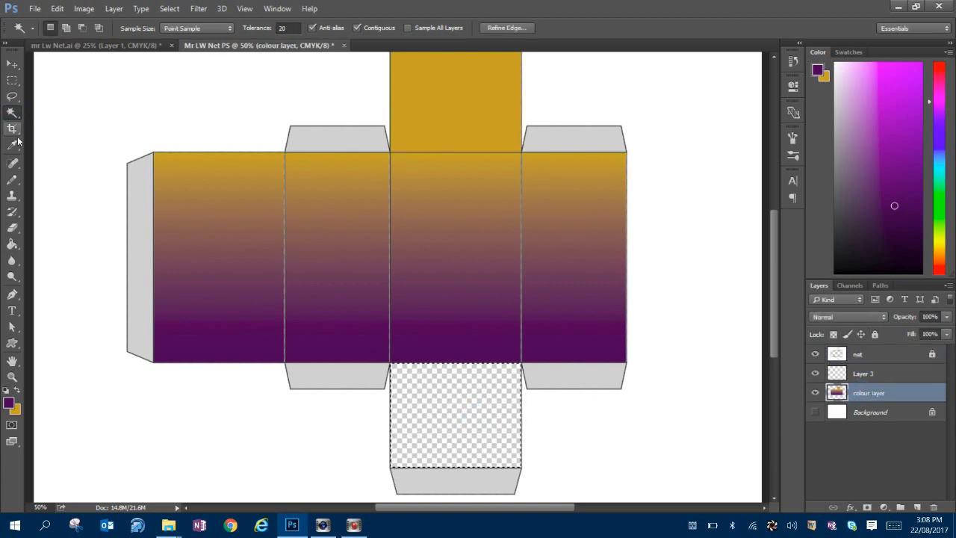
left_click(12, 244)
left_click(452, 418)
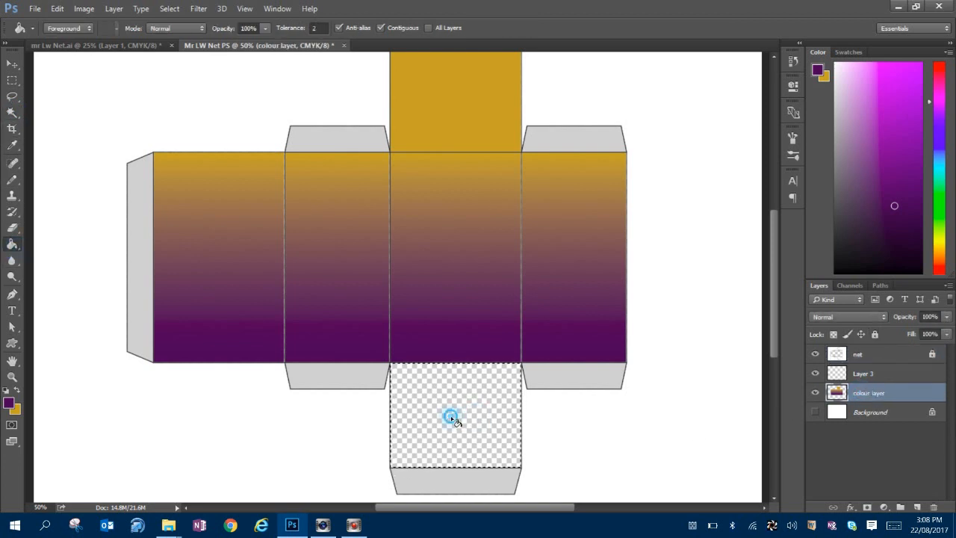
key("ctrl+d")
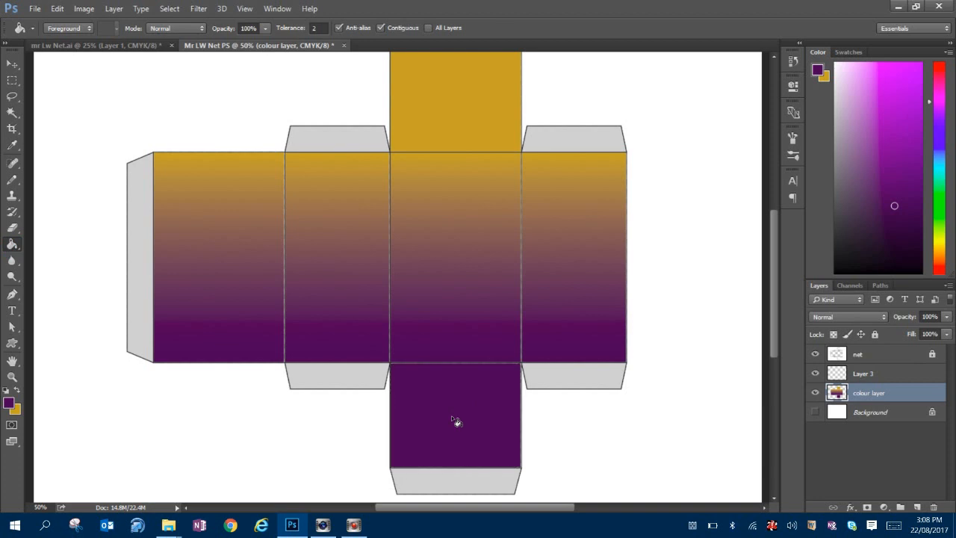
Step: Hide the net layer briefly to inspect the colour layer on its own, and show it again
key("ctrl+minus")
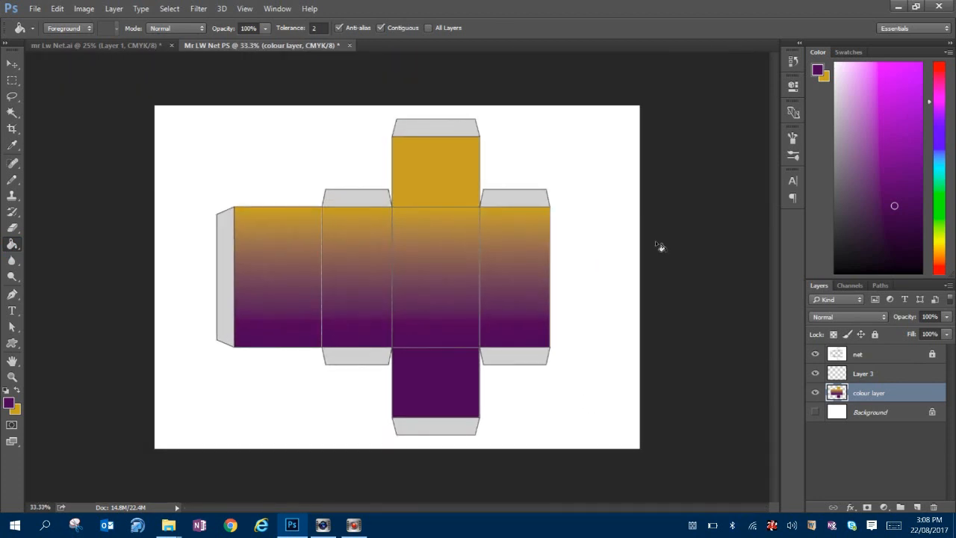
left_click(816, 355)
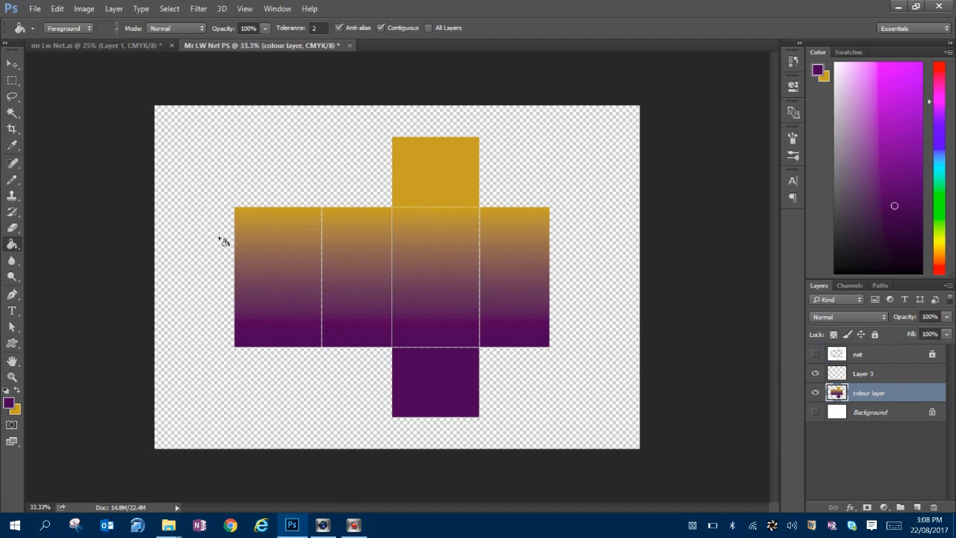
left_click(815, 354)
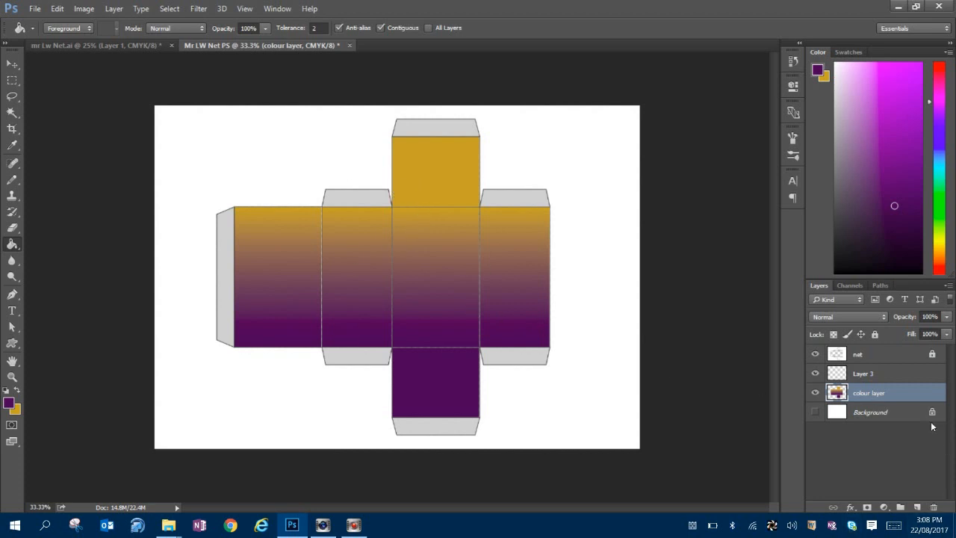
Step: Rename Layer 3 as "graphics"
left_click(878, 378)
double_click(866, 373)
type("graphics")
key("Return")
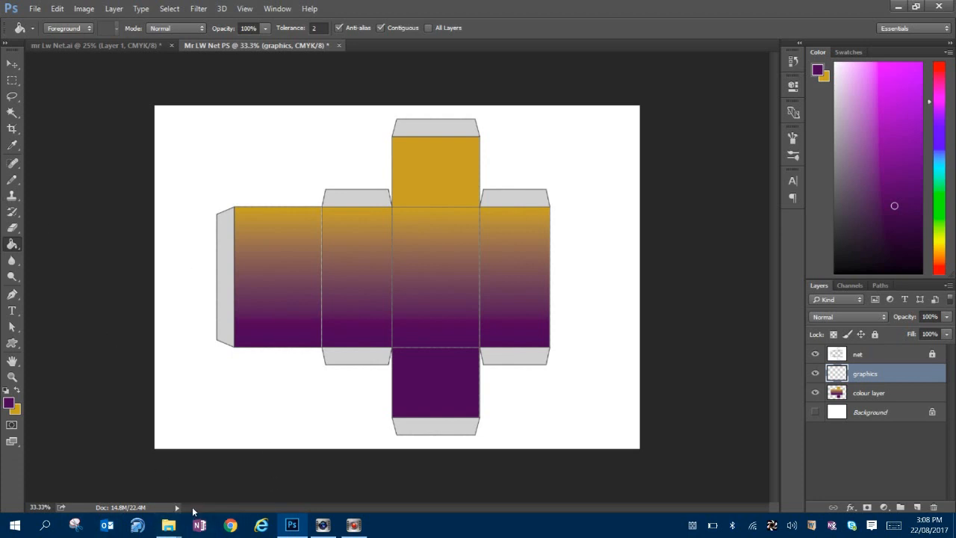
Step: Switch to the net video folder in File Explorer and place its candle image into the Photoshop document
mouse_move(177, 533)
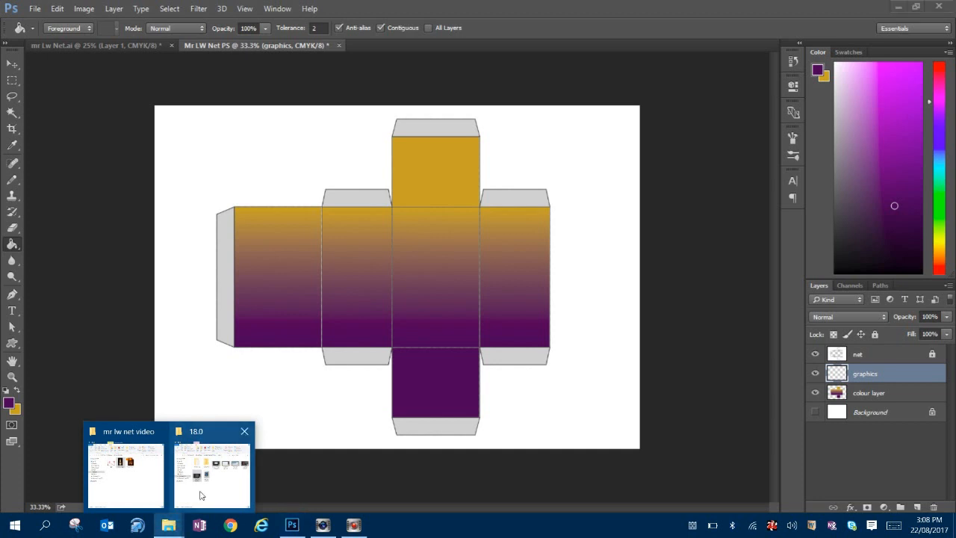
left_click(124, 486)
left_click_drag(233, 143, 561, 286)
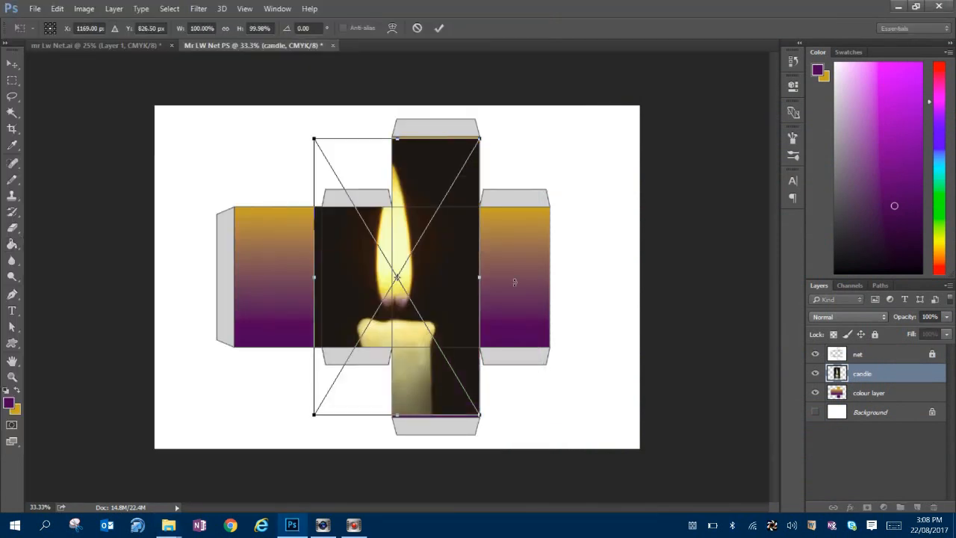
Step: Scale the candle image proportionally to about 39.75%, seat it centrally at the base of the leftmost side face, and commit the placement
left_click_drag(435, 266, 489, 241)
left_click_drag(358, 142, 468, 254)
left_click_drag(454, 331, 274, 268)
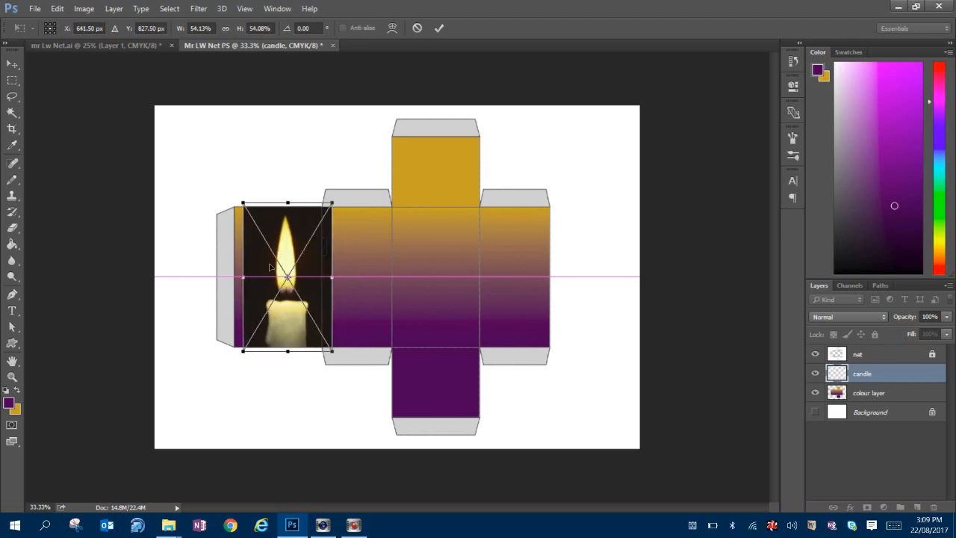
left_click_drag(243, 203, 276, 251)
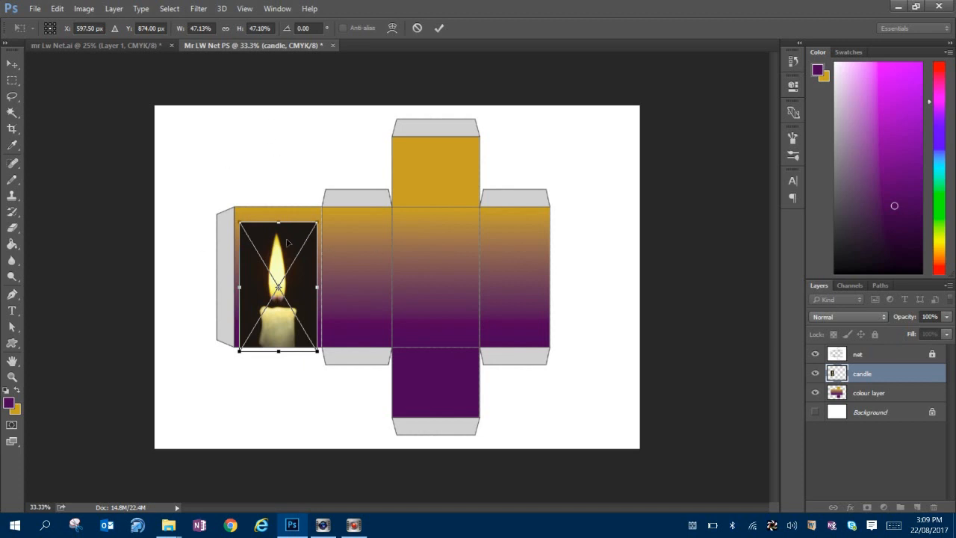
left_click_drag(247, 227, 263, 245)
left_click_drag(300, 294, 292, 295)
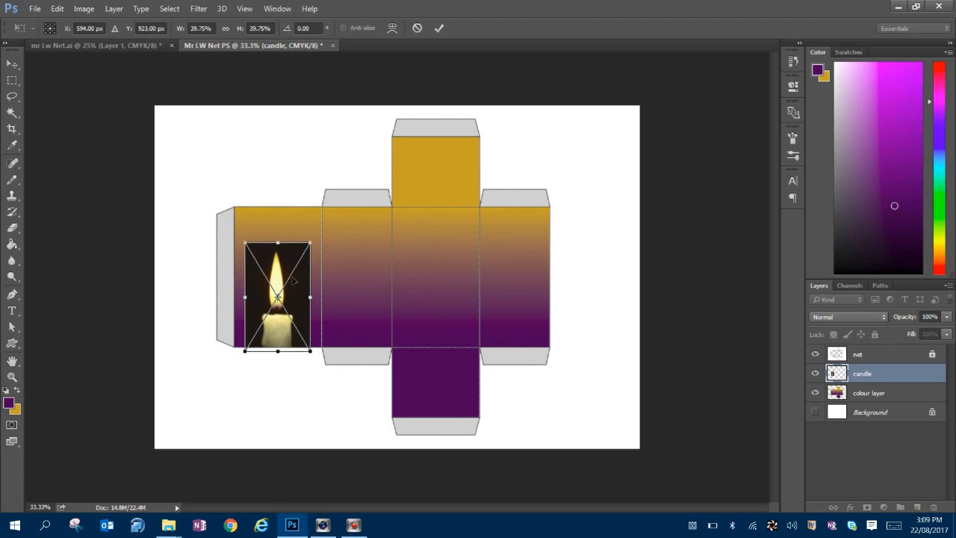
left_click(439, 27)
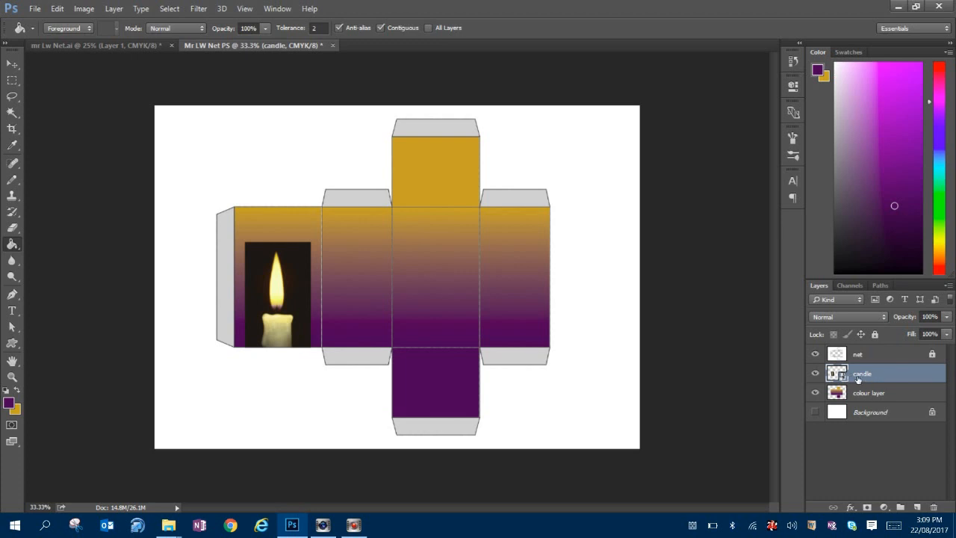
Step: Check the candle layer by hiding and reshowing it, and rasterize the layer
left_click(815, 374)
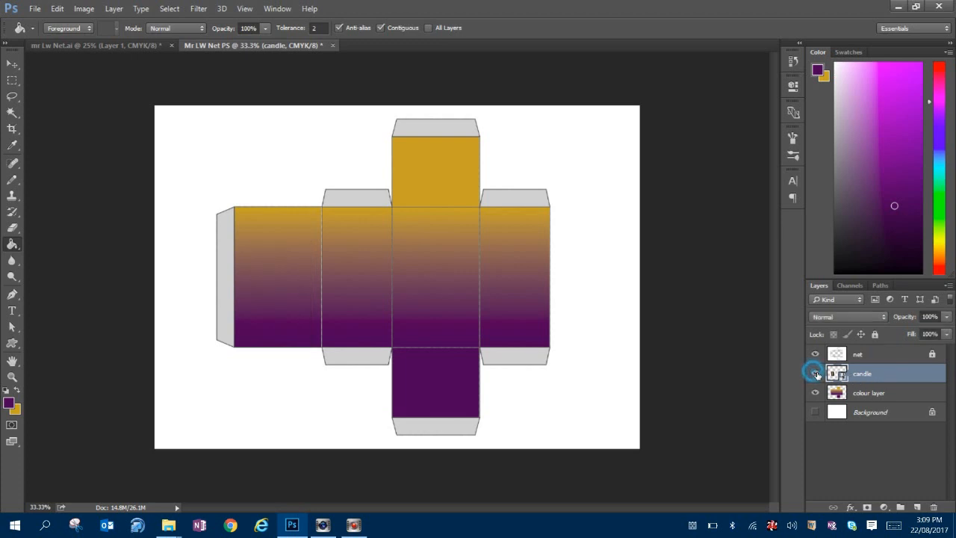
left_click(816, 374)
right_click(839, 375)
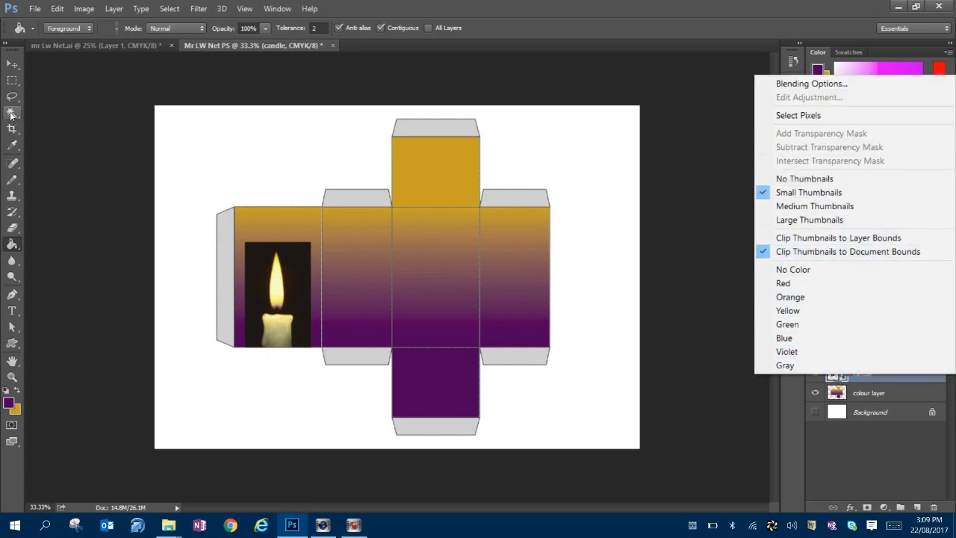
left_click(11, 81)
left_click(7, 79)
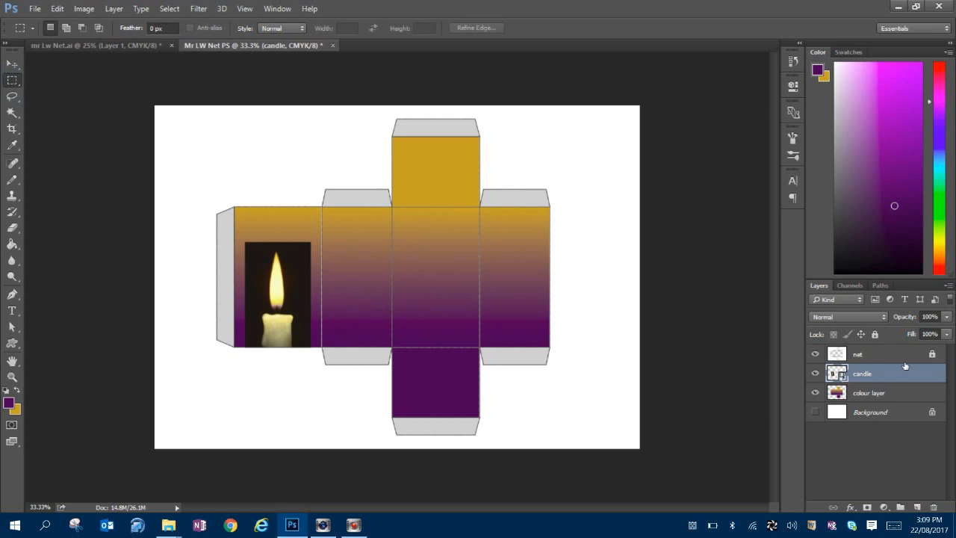
right_click(869, 376)
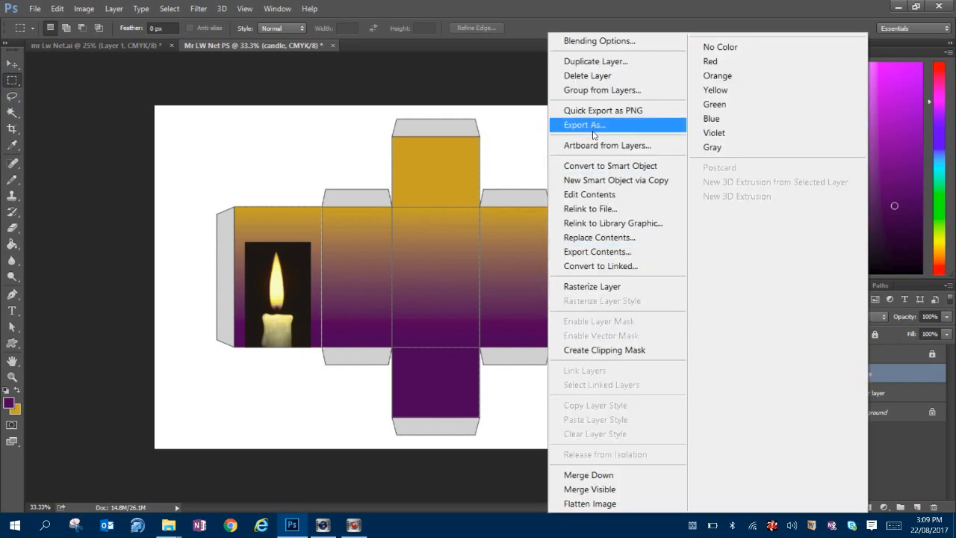
left_click(594, 286)
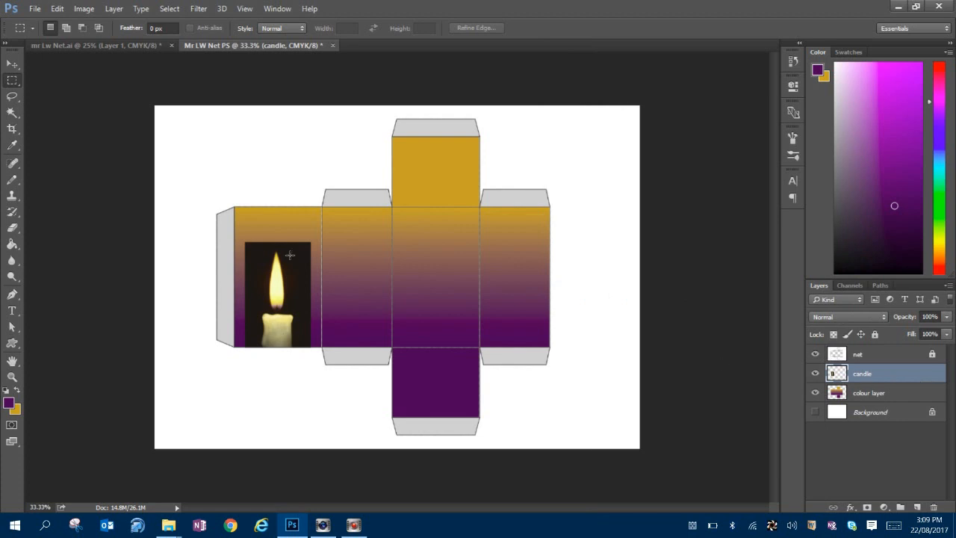
Step: Set the Eraser to 6% flow with a soft 170 px brush and lightly fade the candle picture's upper corners
left_click(15, 229)
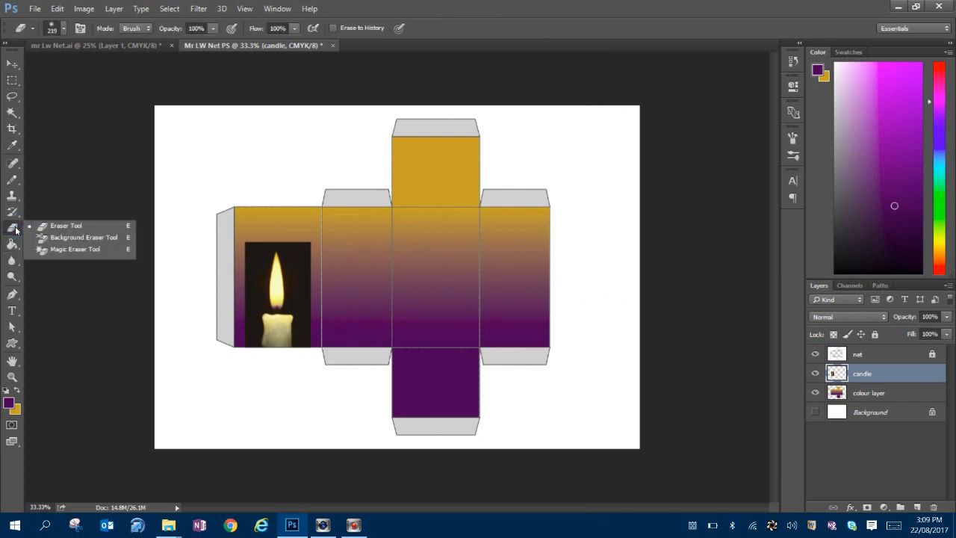
left_click(62, 229)
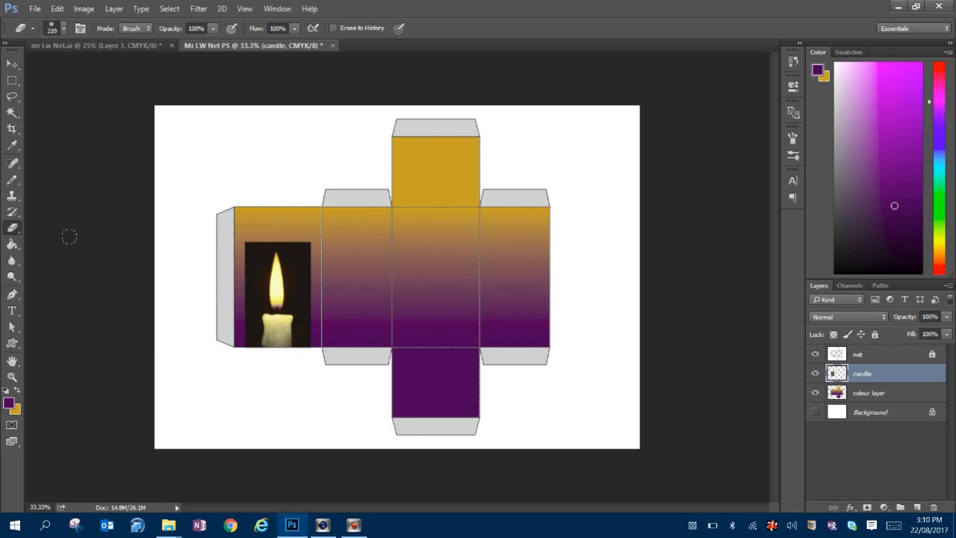
left_click(293, 28)
left_click_drag(298, 41, 234, 43)
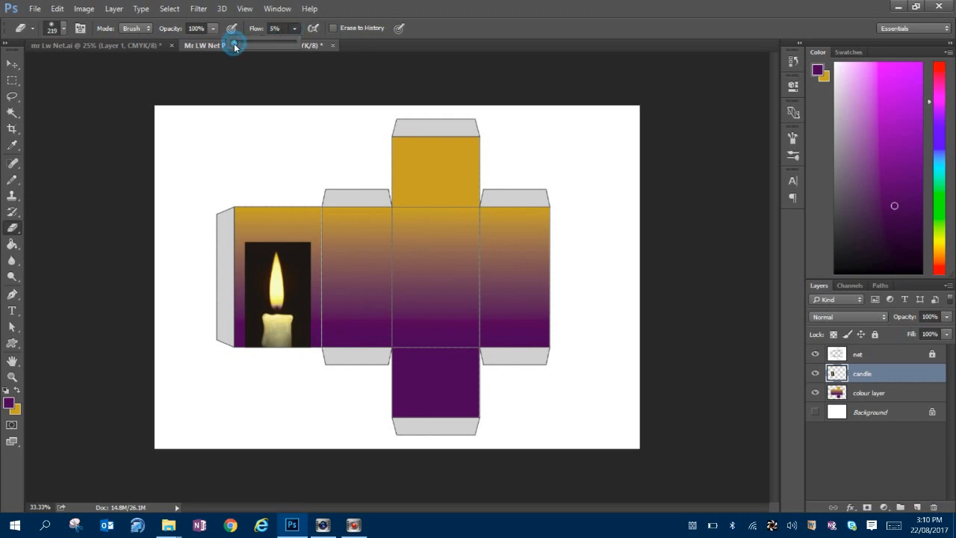
left_click(64, 28)
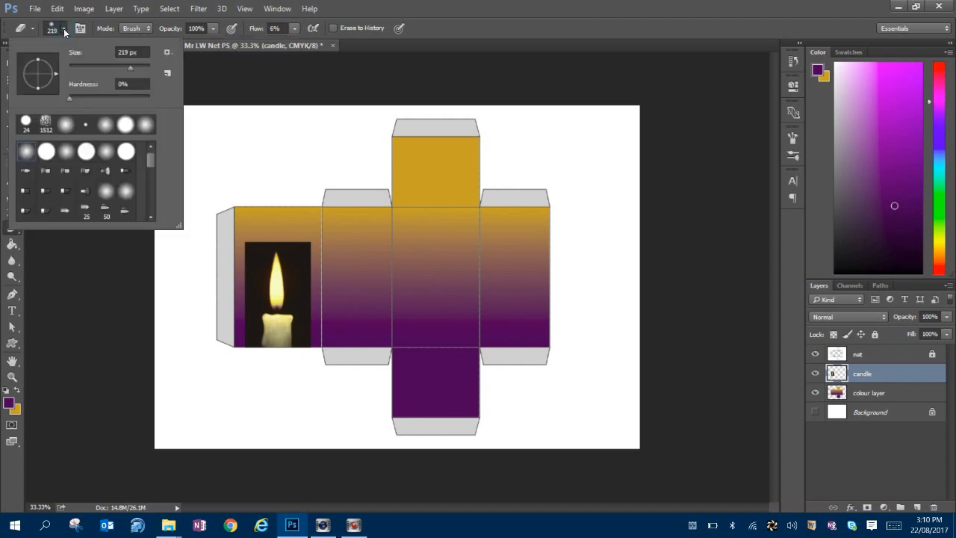
left_click(65, 31)
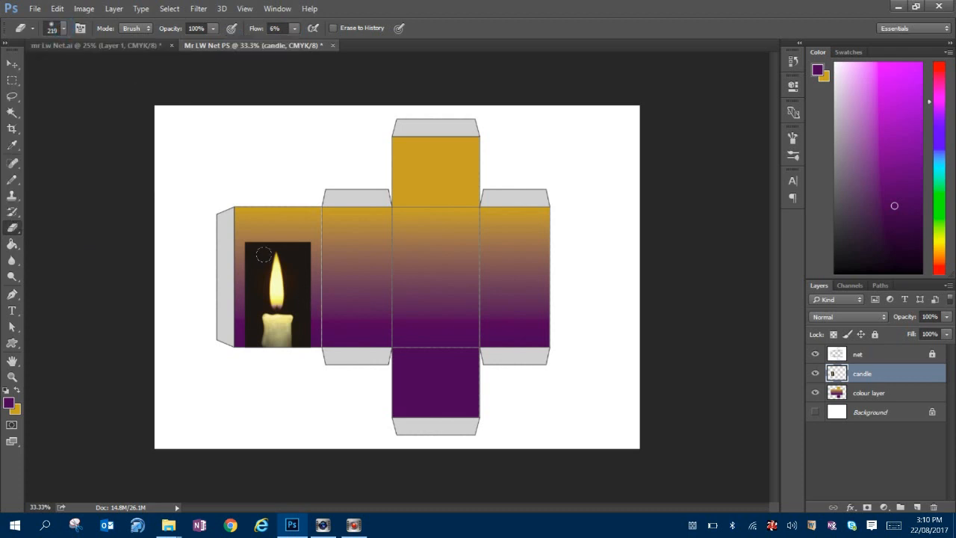
left_click(63, 28)
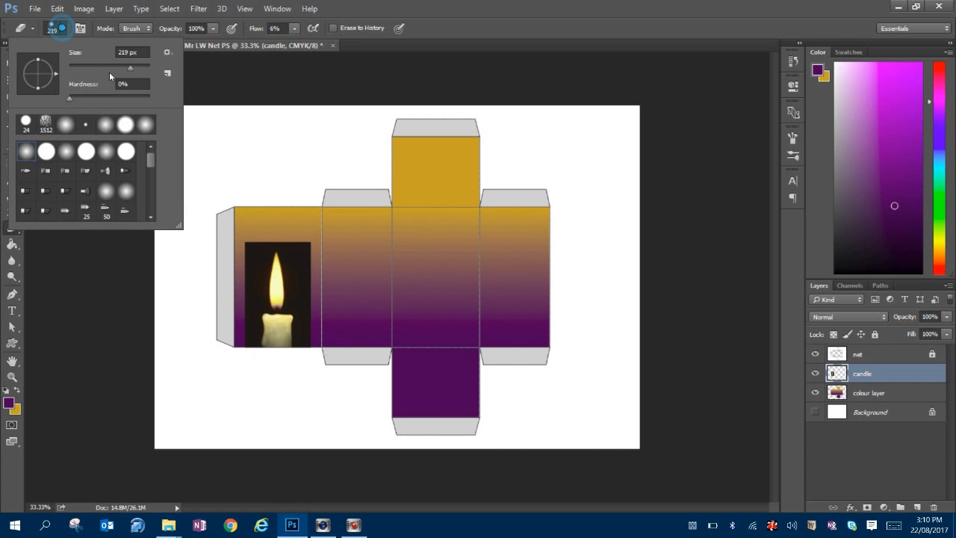
left_click_drag(127, 69, 125, 71)
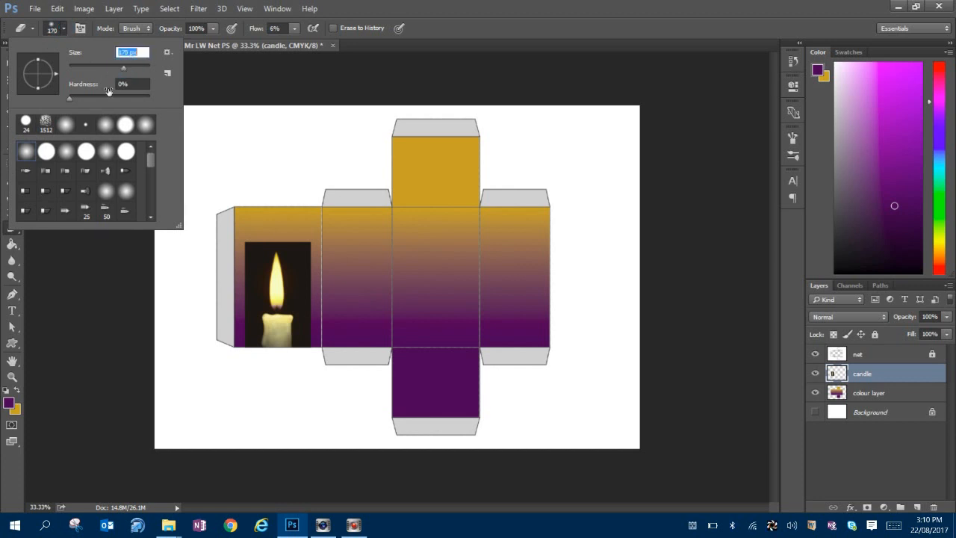
left_click(71, 97)
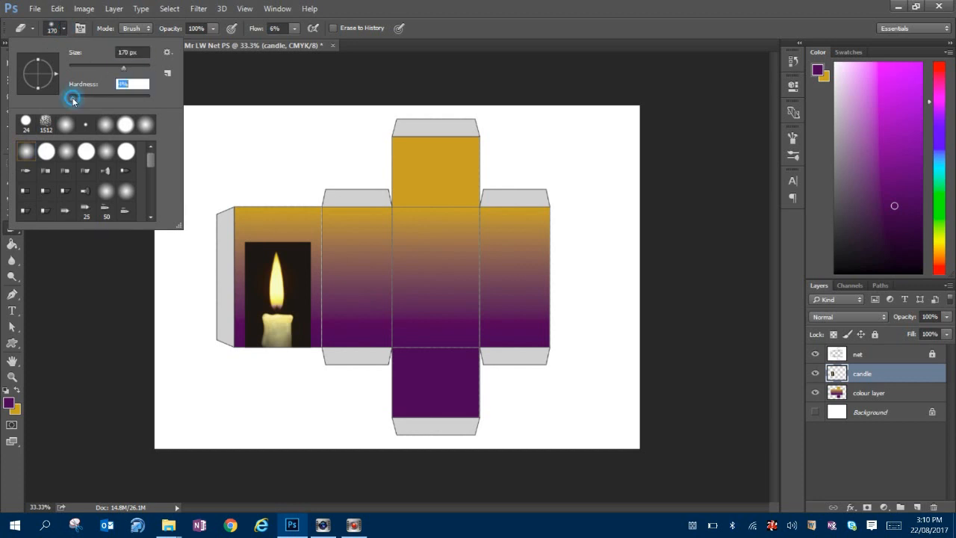
left_click(64, 29)
mouse_move(246, 239)
left_mouse_down()
mouse_move(251, 272)
mouse_move(250, 237)
mouse_move(266, 230)
mouse_move(242, 274)
mouse_move(254, 250)
left_mouse_up()
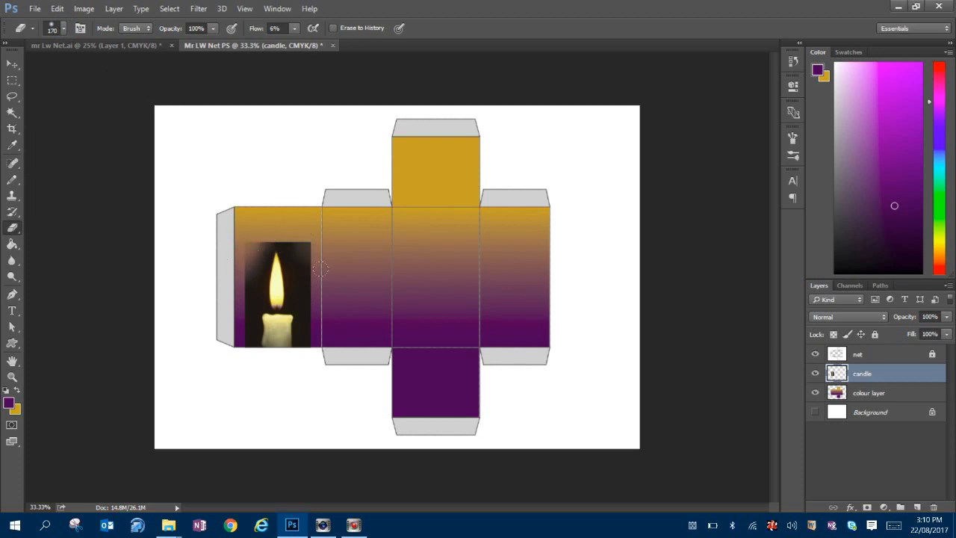
Step: Raise the Eraser flow to 11% and erase the dark background around the candle and flame, blending it softly into the gradient
key("ctrl+plus")
key("ctrl+plus")
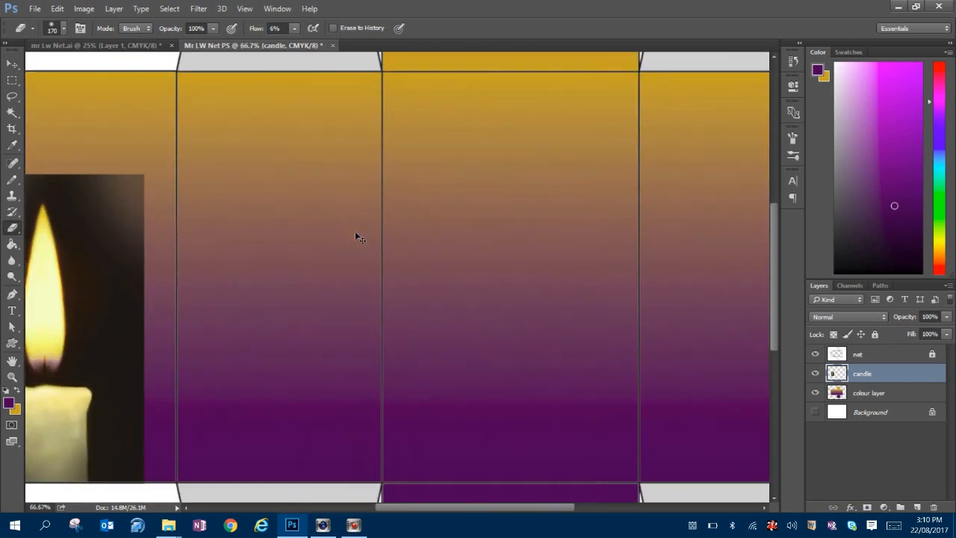
left_click_drag(306, 294, 634, 259)
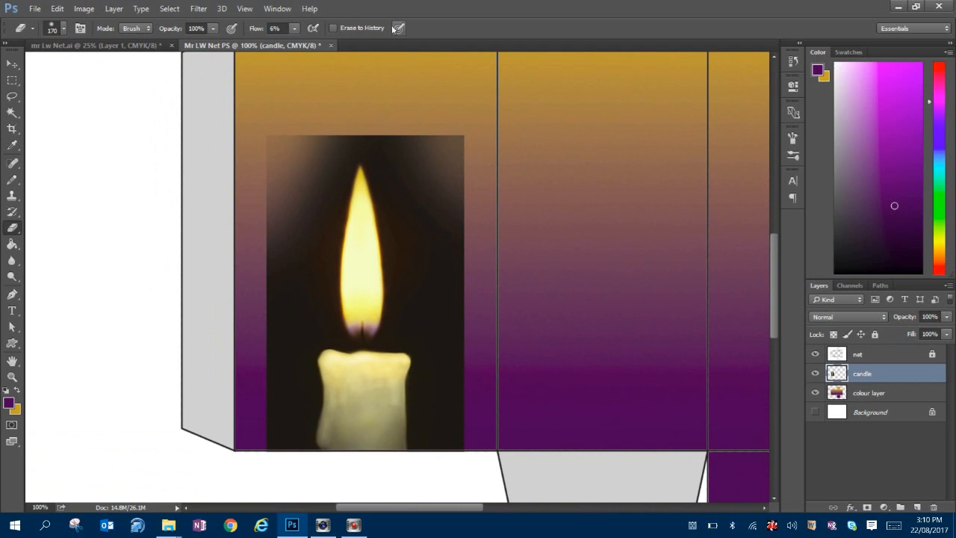
left_click(294, 28)
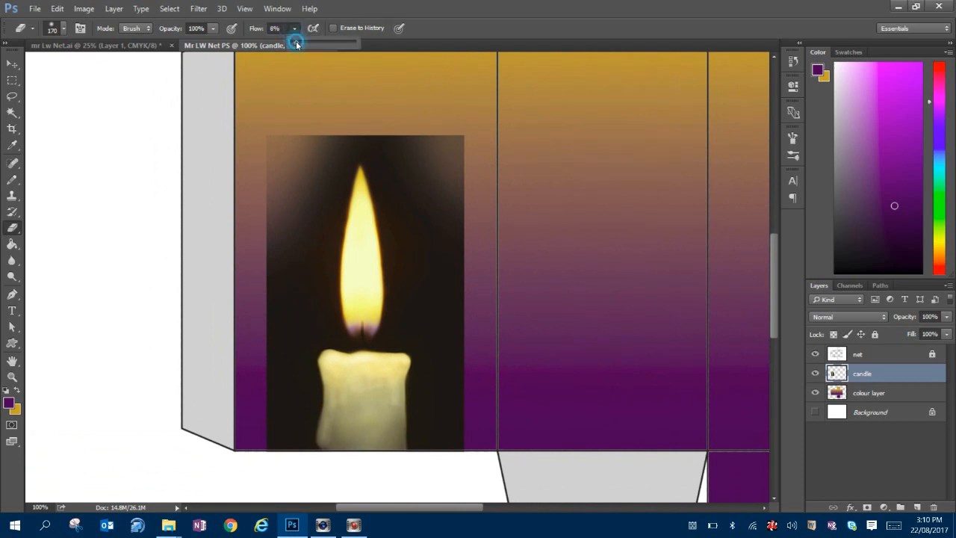
left_click_drag(291, 31, 293, 38)
left_click_drag(275, 140, 233, 185)
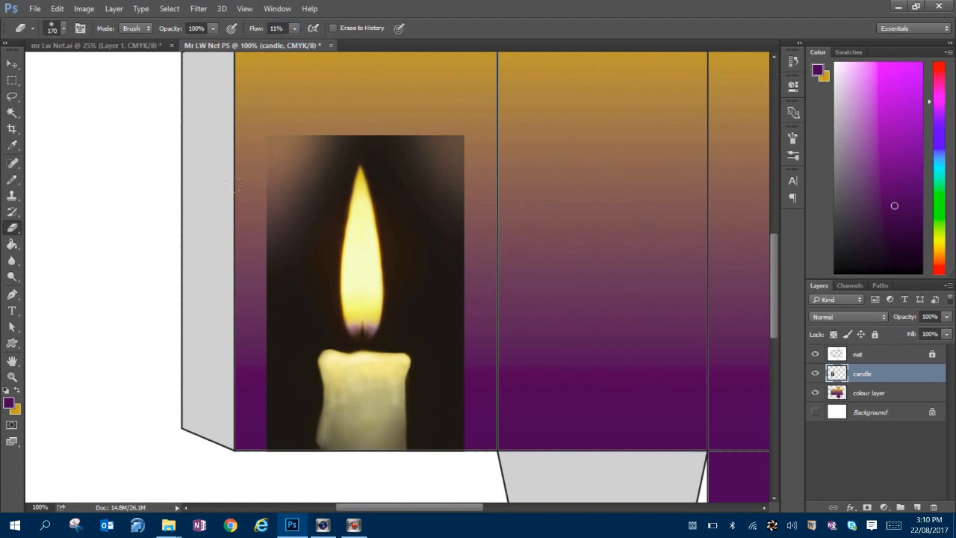
mouse_move(321, 112)
left_mouse_down()
mouse_move(374, 145)
mouse_move(426, 140)
left_mouse_up()
left_click(816, 373)
left_click(816, 373)
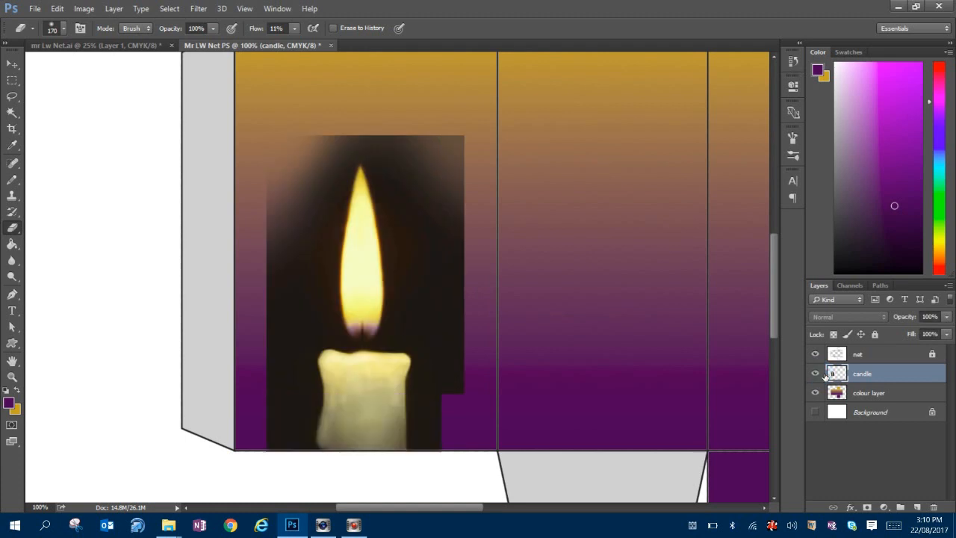
mouse_move(430, 111)
left_mouse_down()
mouse_move(478, 164)
mouse_move(483, 158)
mouse_move(450, 208)
mouse_move(458, 112)
mouse_move(475, 197)
mouse_move(477, 106)
left_mouse_up()
mouse_move(456, 254)
left_mouse_down()
mouse_move(452, 314)
mouse_move(444, 262)
mouse_move(472, 249)
left_mouse_up()
left_click_drag(484, 416, 481, 414)
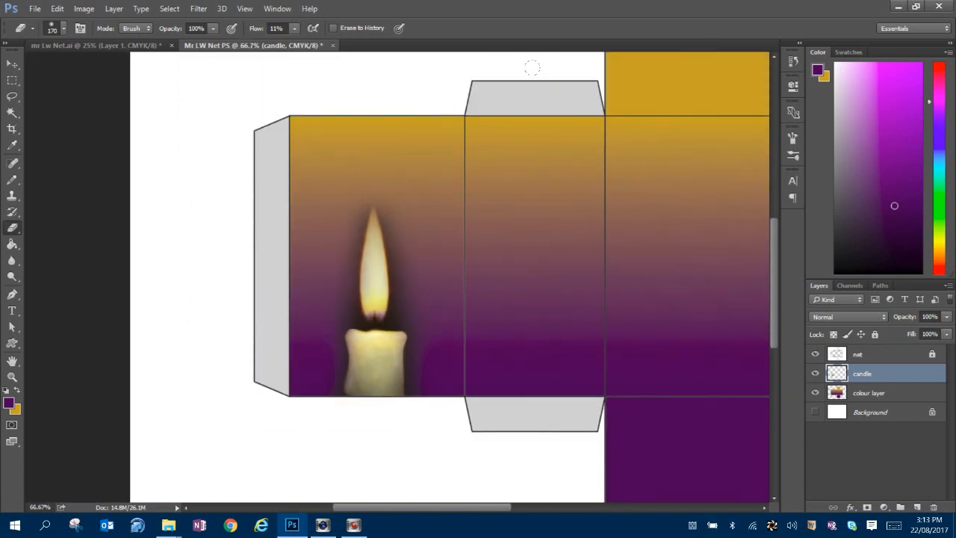
left_click_drag(384, 182, 417, 201)
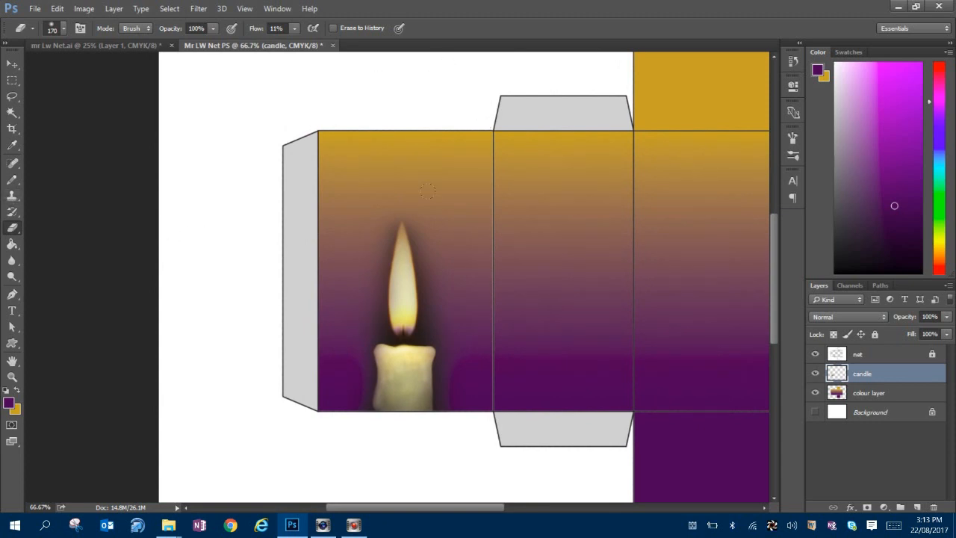
Step: Draw a custom banner shape with inward-curving sides, about 337 × 150 px, above the candle flame on the leftmost side face
left_click(12, 342)
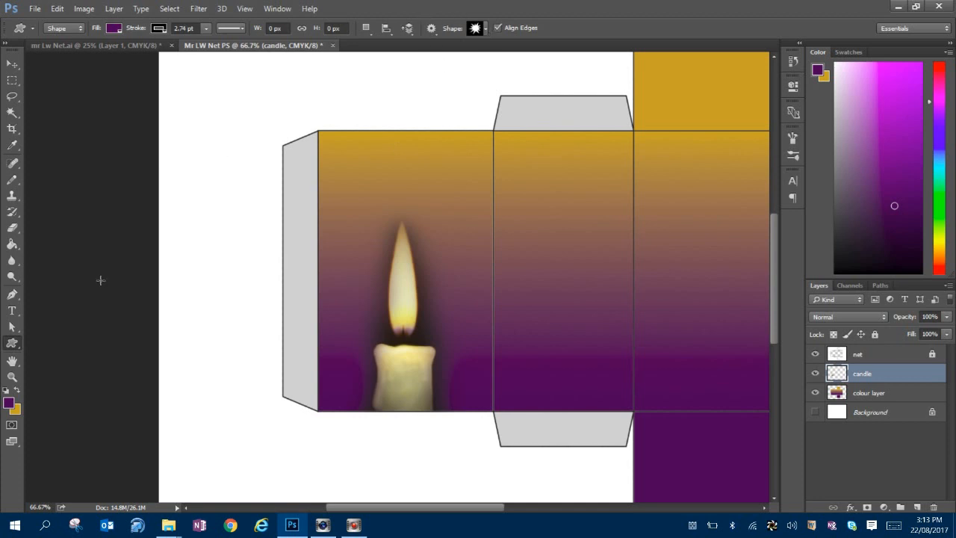
right_click(15, 344)
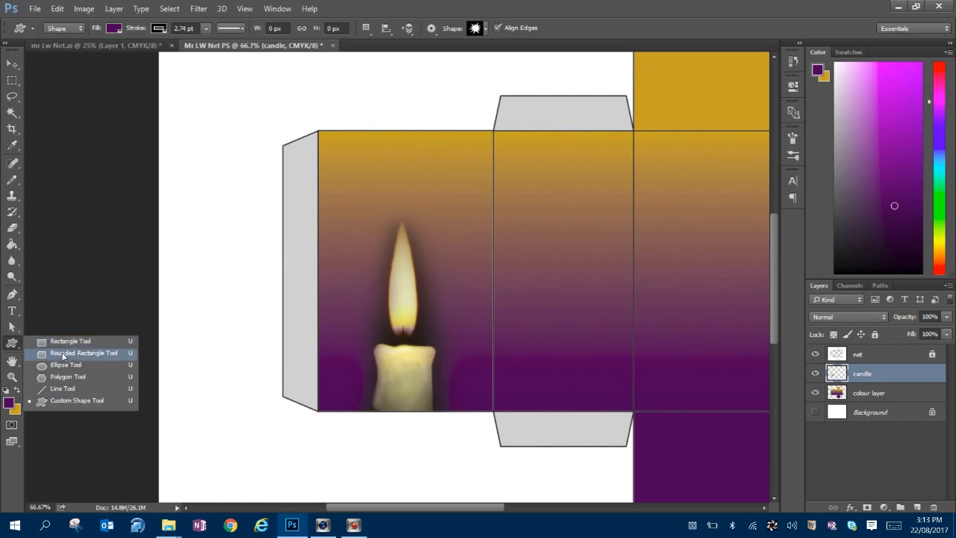
left_click(66, 402)
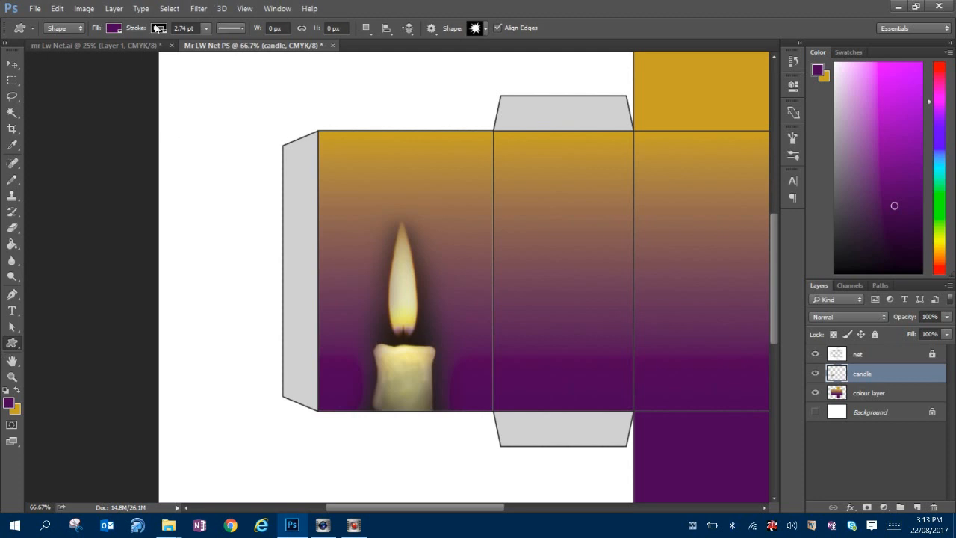
left_click(486, 29)
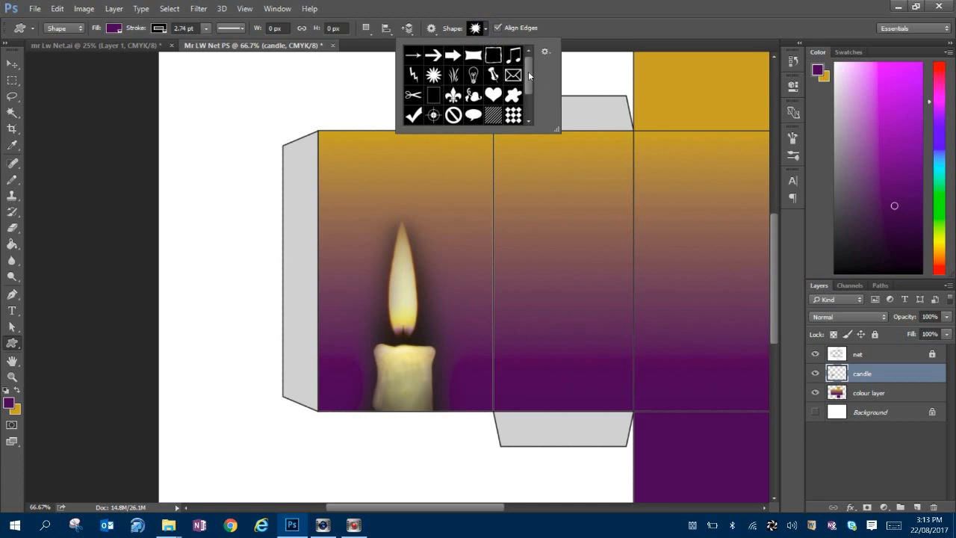
mouse_move(526, 71)
left_mouse_down()
mouse_move(527, 97)
mouse_move(528, 72)
left_mouse_up()
left_click(475, 57)
left_click_drag(342, 157, 476, 211)
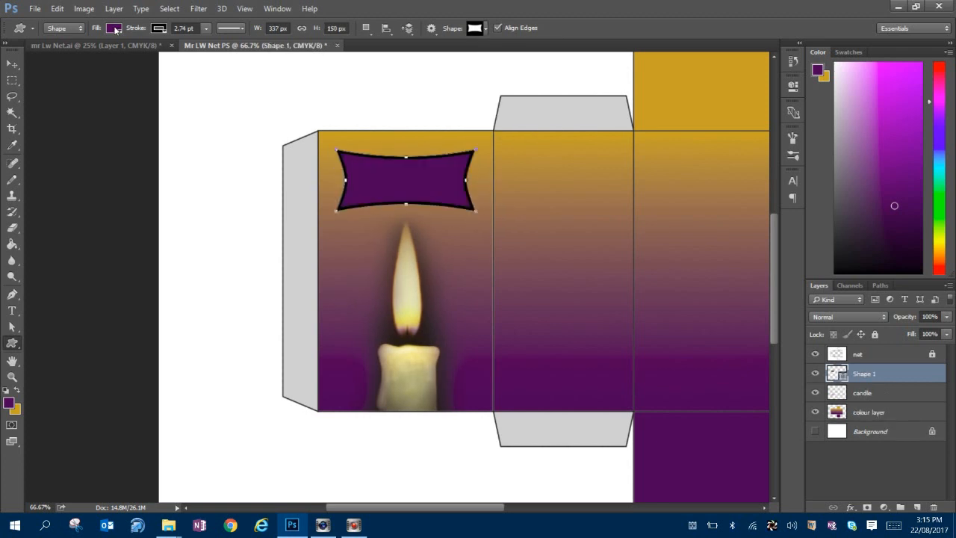
Step: Change the banner shape's fill to a brighter purple using the colour picker
left_click(113, 28)
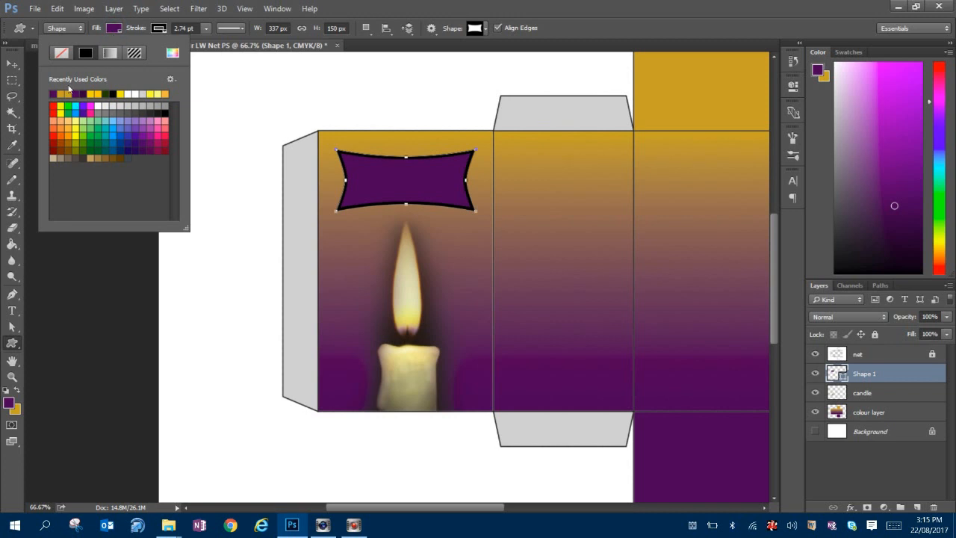
left_click(173, 52)
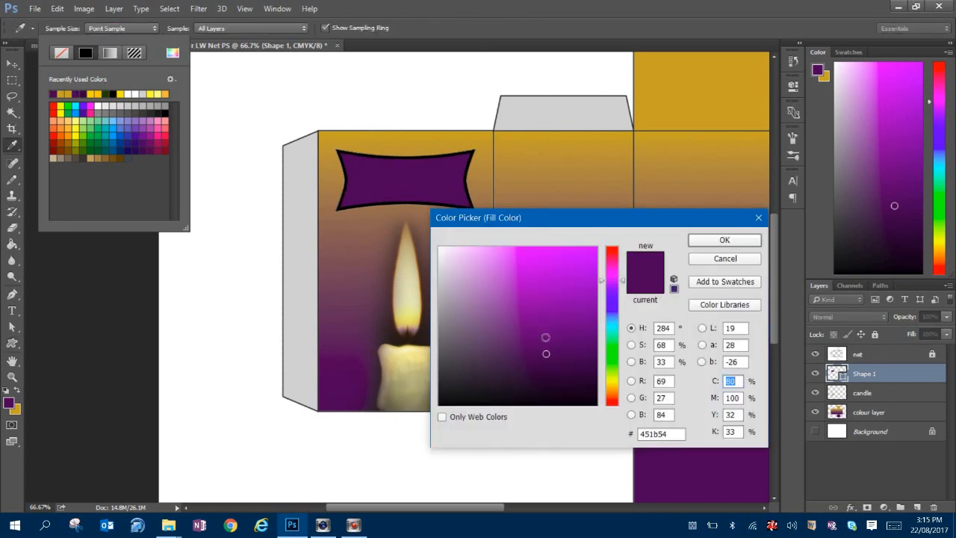
left_click_drag(541, 337, 545, 307)
left_click(724, 240)
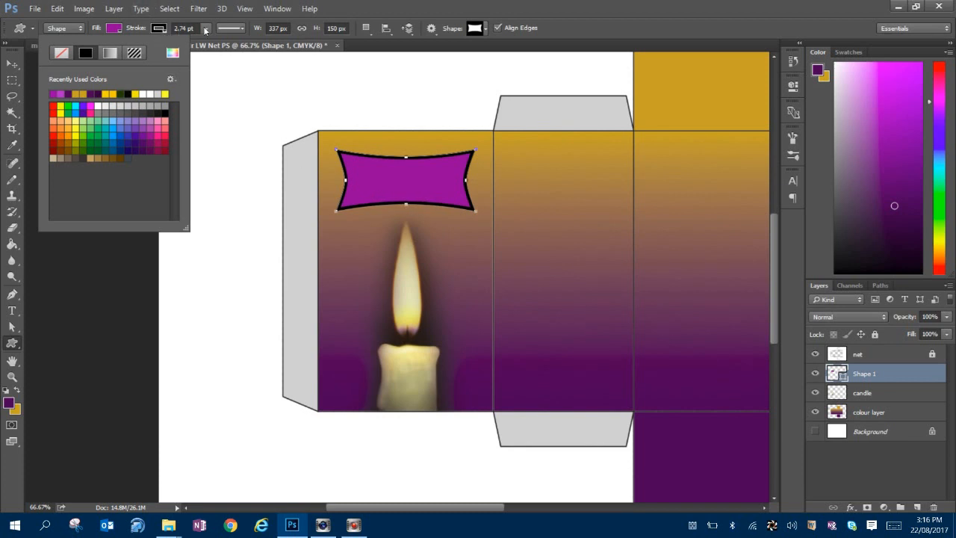
Step: Set the banner shape's black stroke width to 2.04 pt
left_click(160, 28)
left_click(159, 28)
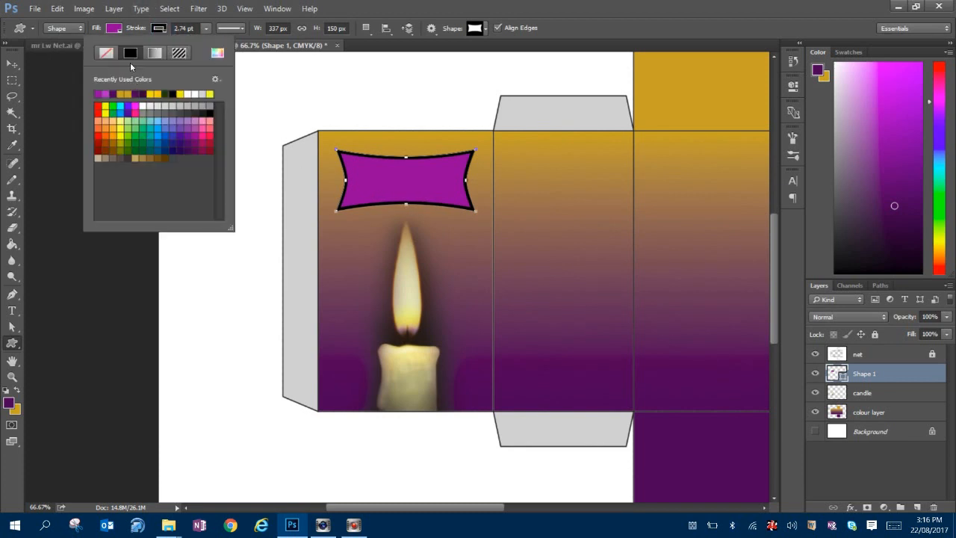
left_click(207, 28)
left_click(207, 28)
left_click_drag(207, 41, 205, 41)
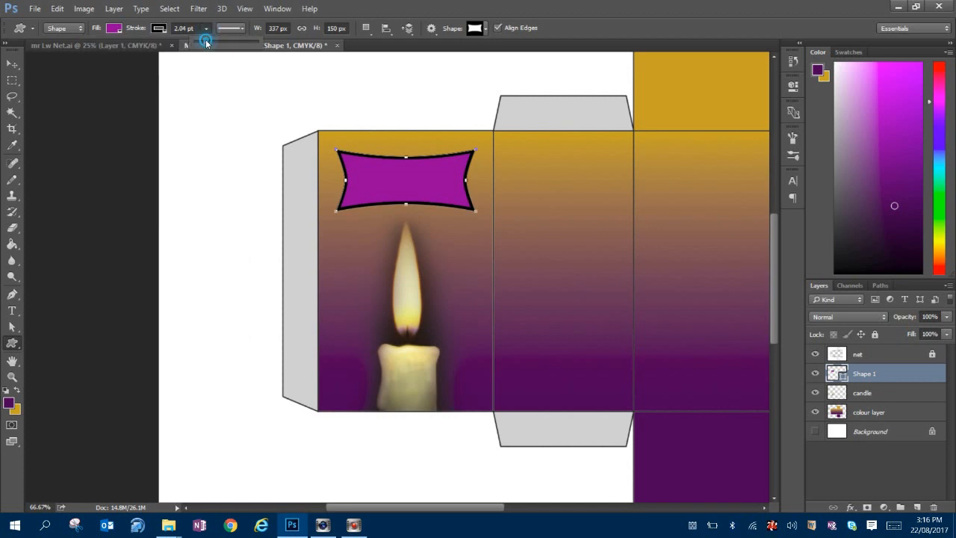
left_click(205, 29)
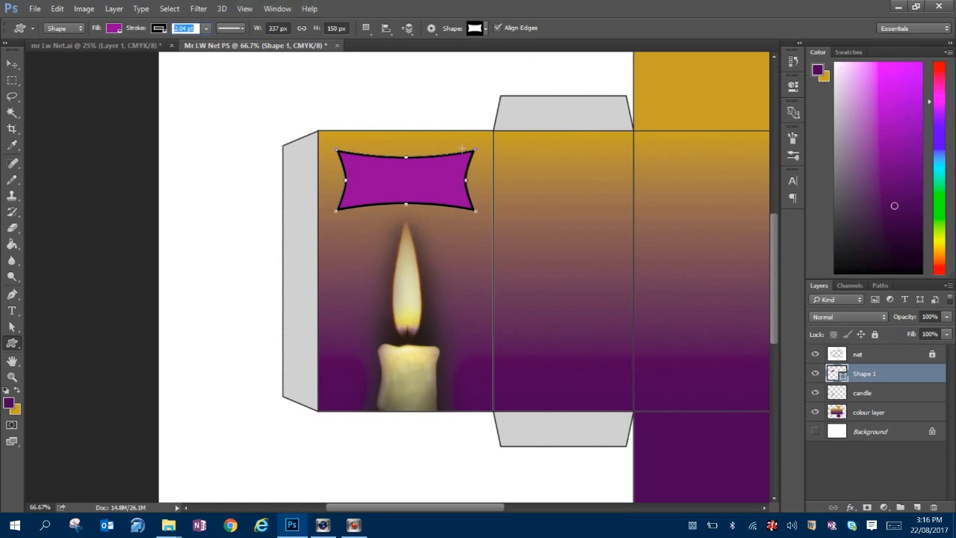
Step: Start horizontal text inside the purple banner shape, set to Blackadder ITC Regular at 12 pt
left_click(876, 388)
left_click(893, 374)
left_click(13, 312)
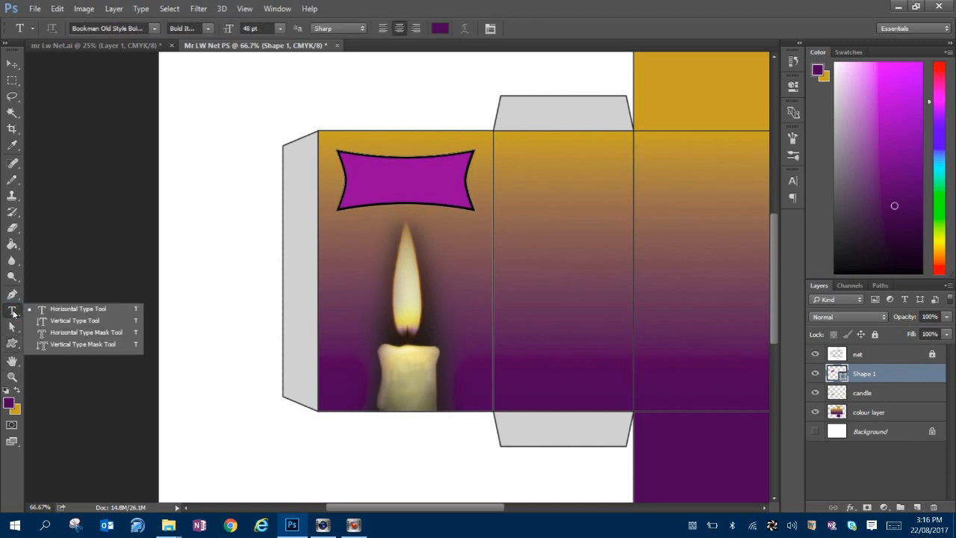
left_click(74, 315)
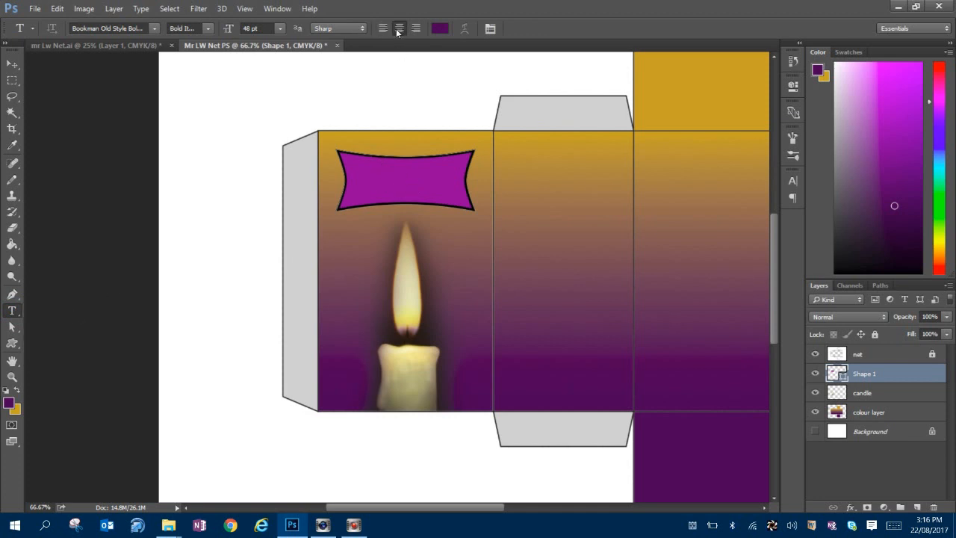
left_click(412, 187)
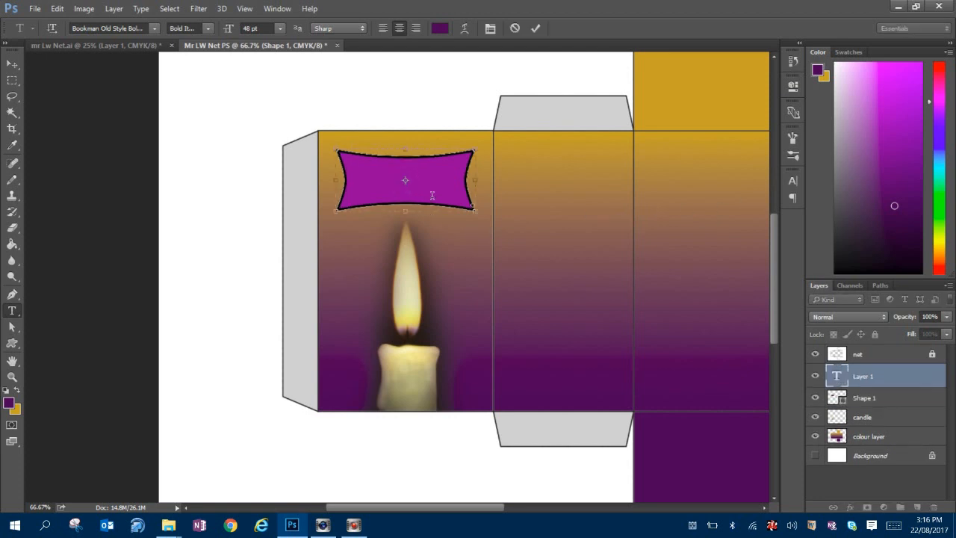
left_click(280, 29)
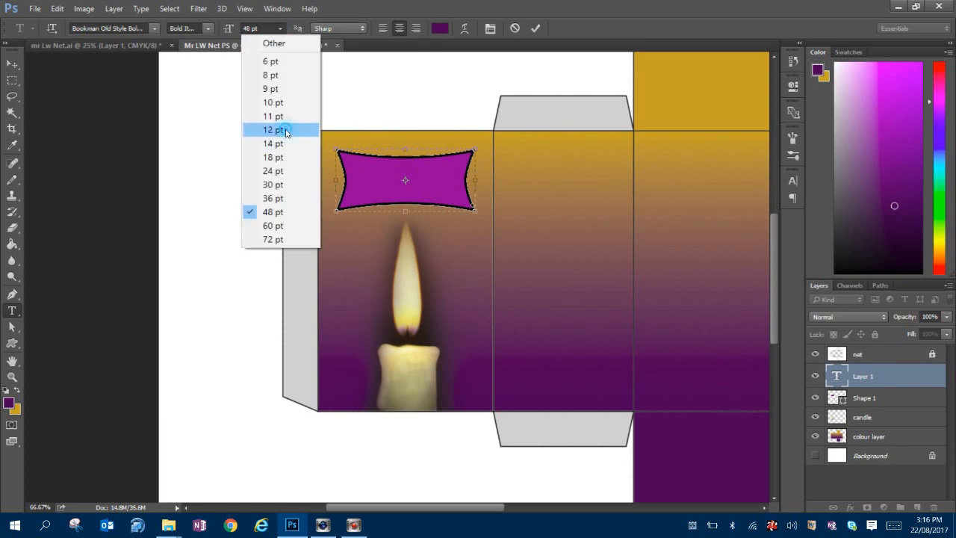
left_click(286, 132)
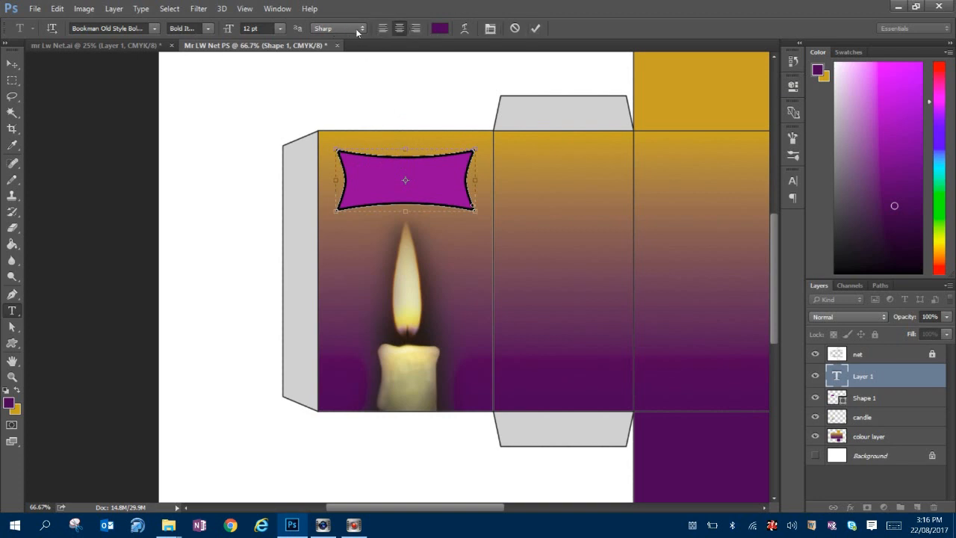
left_click(155, 30)
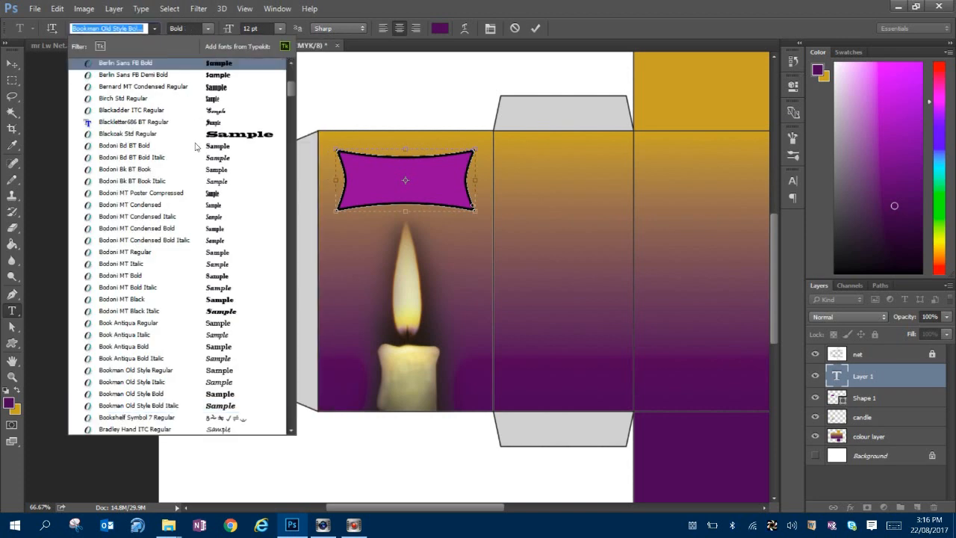
left_click(187, 111)
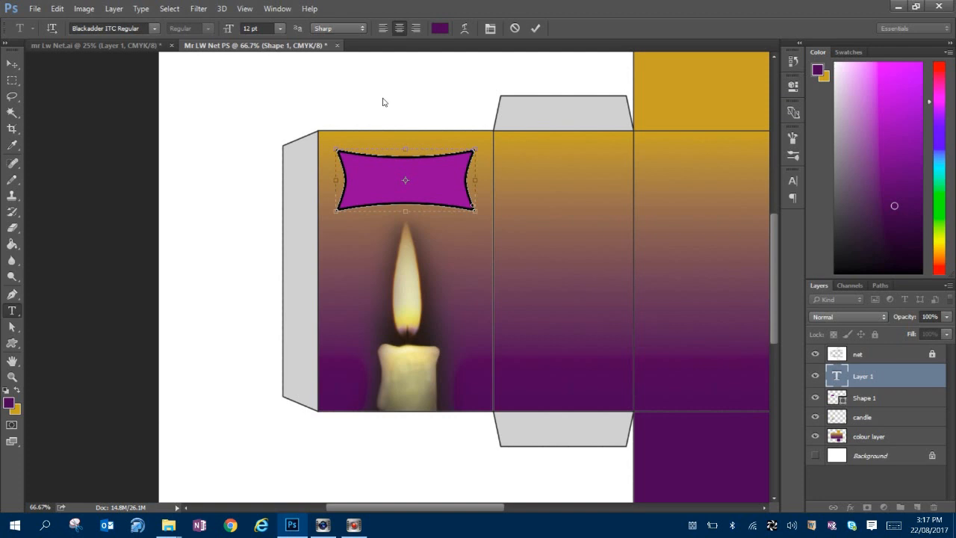
Step: Enter the banner text "Lynchie's Scented Candles" on two lines
type("Scen")
type("'s")
key("BackSpace")
key("BackSpace")
key("BackSpace")
type("'s")
type(" C")
type("an")
Step: Recolour the whole banner text to pale yellow, #f0d884
key("ctrl+a")
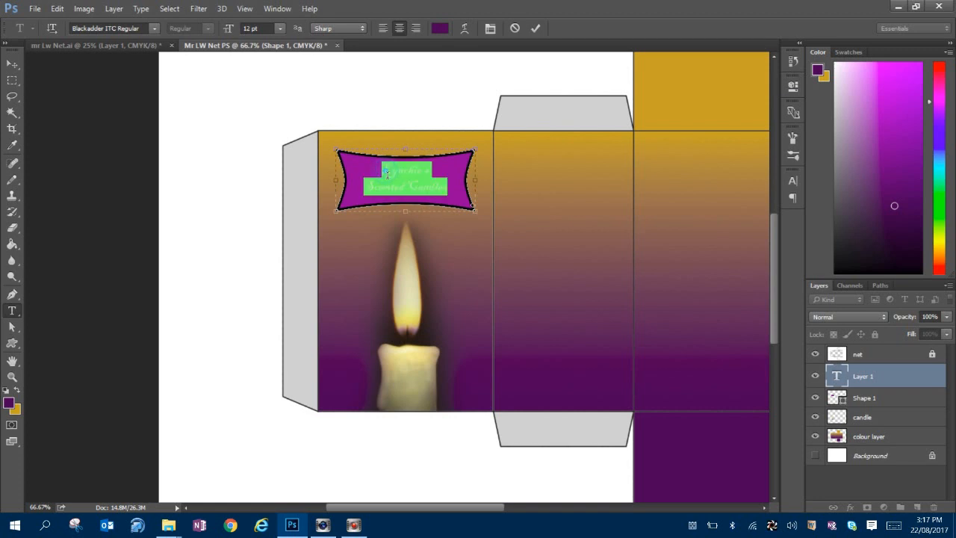
left_click(441, 29)
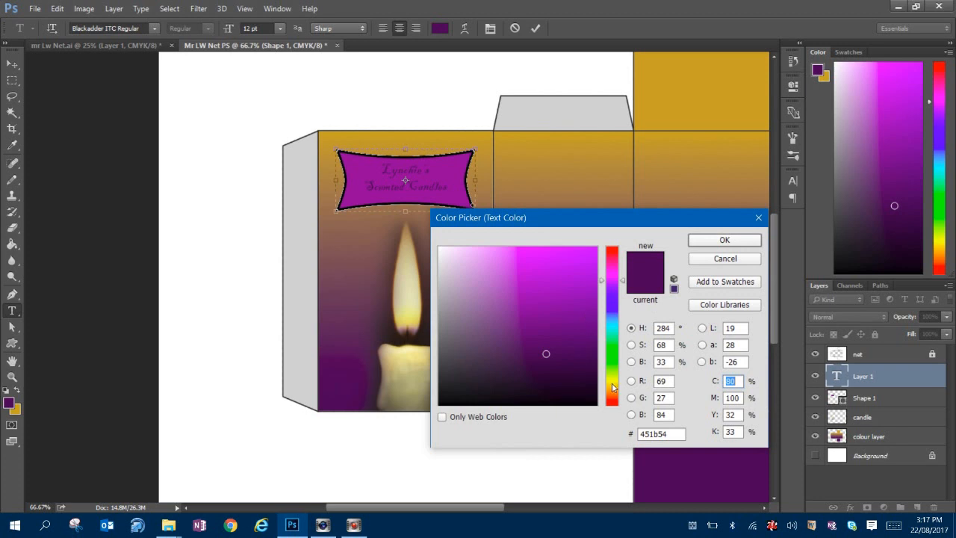
left_click(612, 382)
left_click_drag(614, 383, 615, 385)
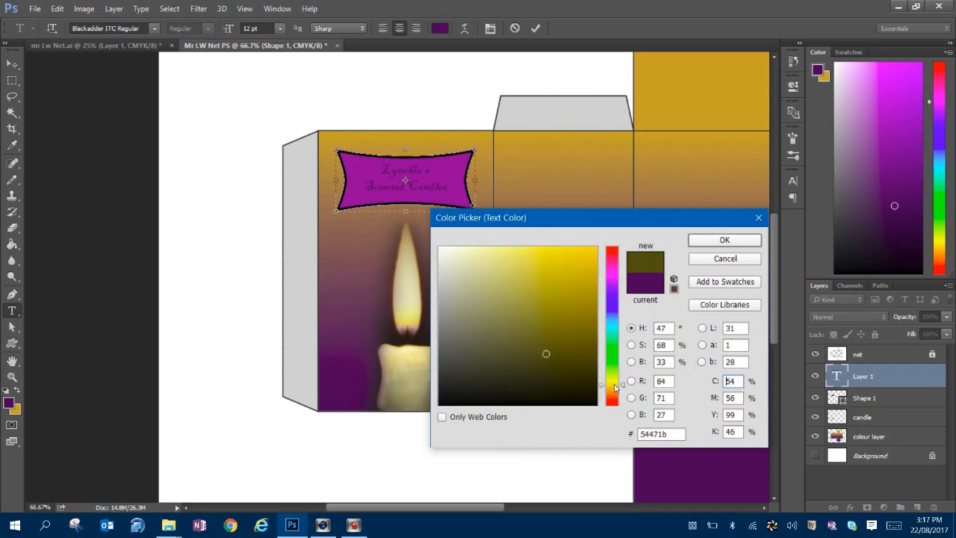
left_click_drag(514, 261, 511, 258)
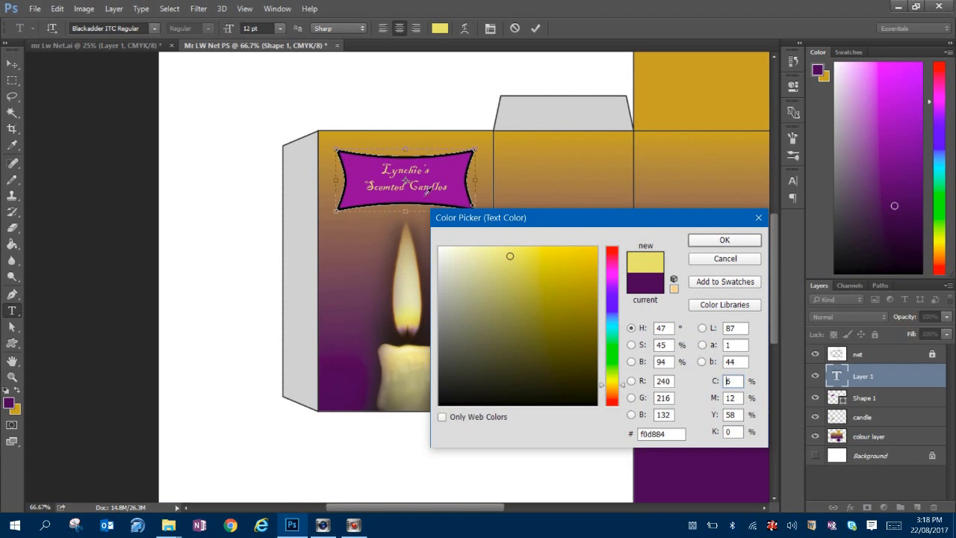
left_click(725, 240)
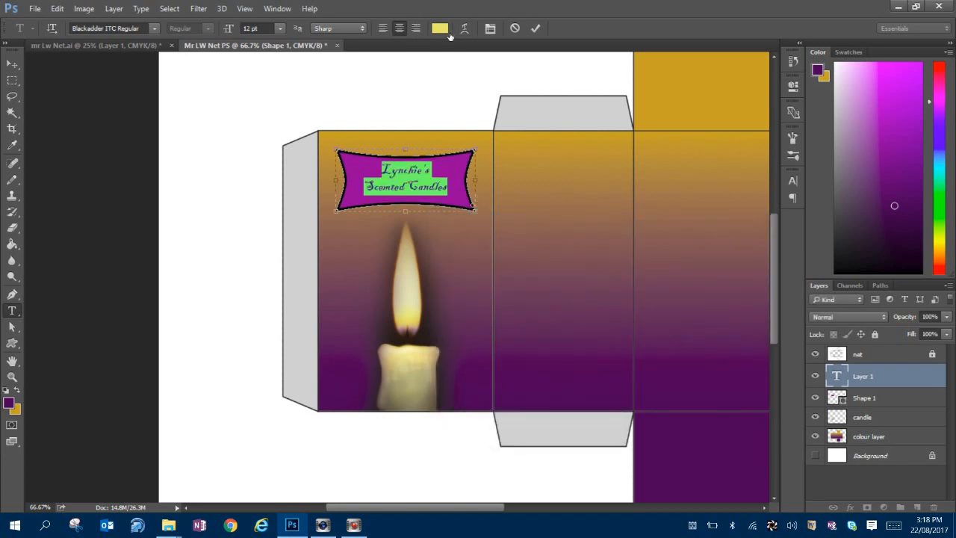
Step: Enlarge the banner text to 14 pt and move it slightly upward inside the banner shape
left_click(280, 28)
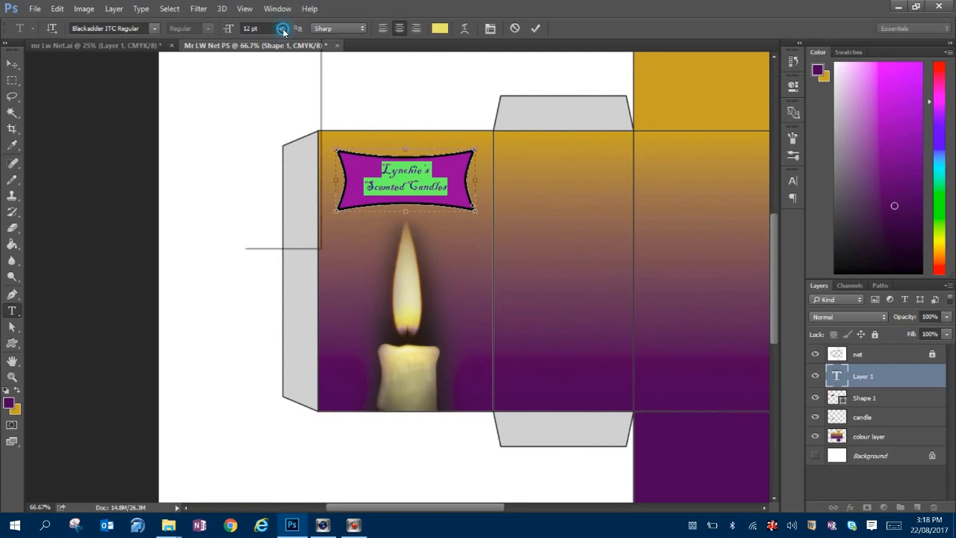
left_click(273, 143)
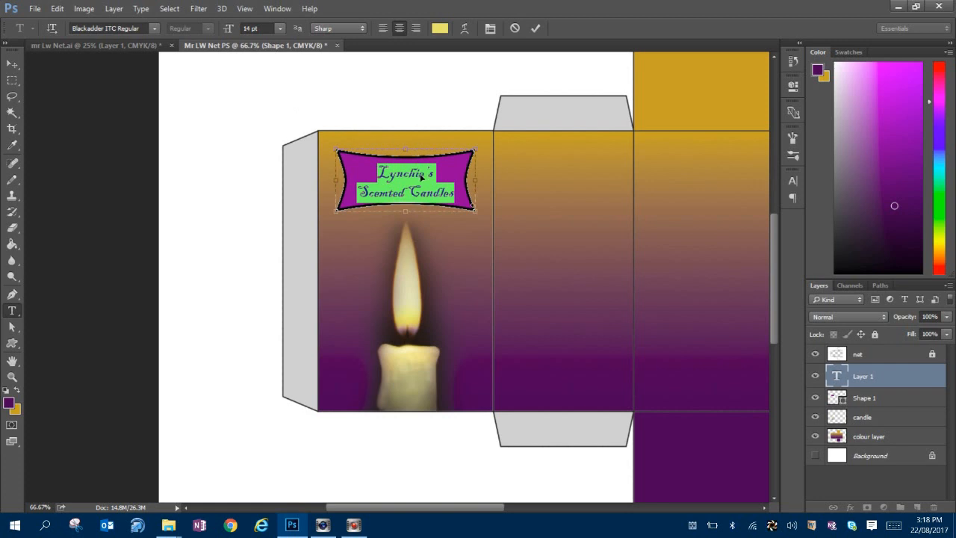
left_click_drag(419, 173, 427, 153)
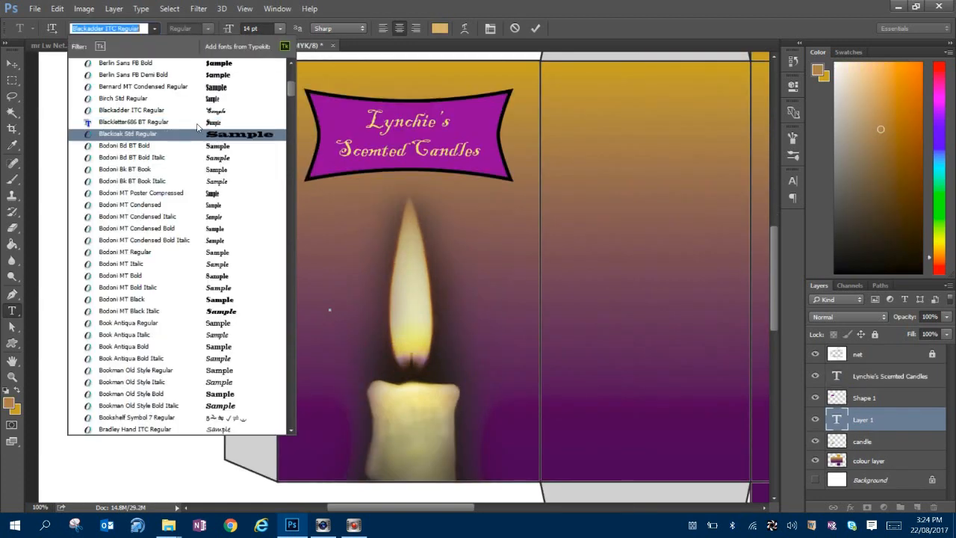
Step: Add the word "Caramel" across the candle flame in Blackadder ITC Regular at 36 pt
left_click(199, 113)
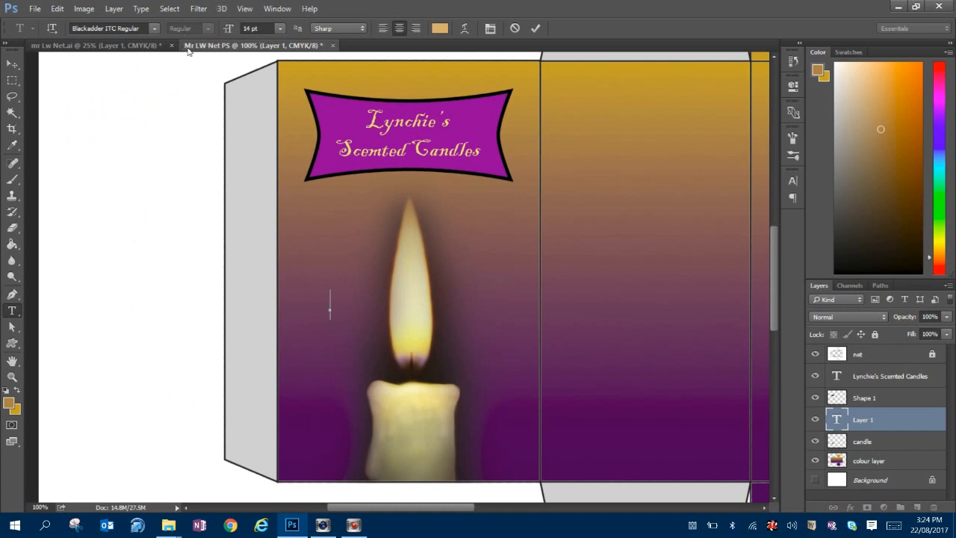
type("Cara")
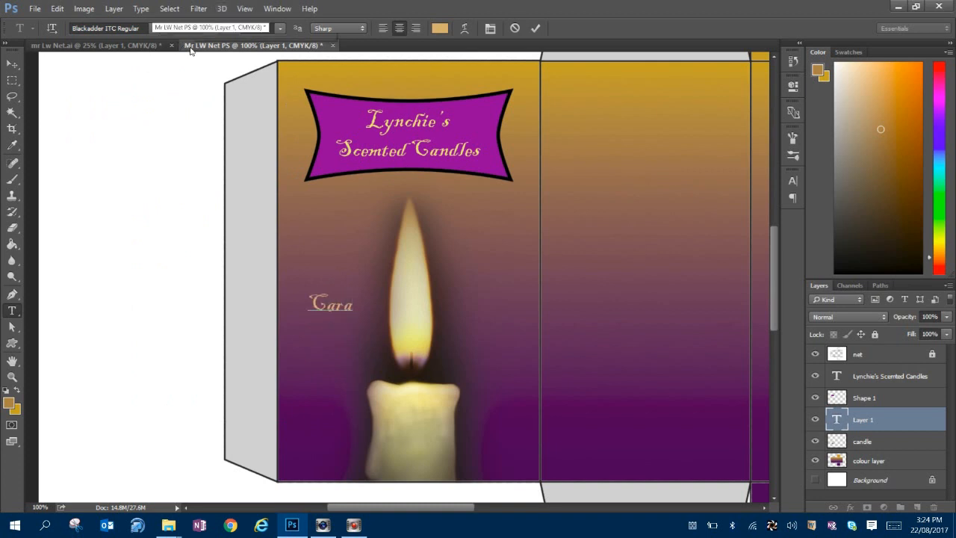
type("mel")
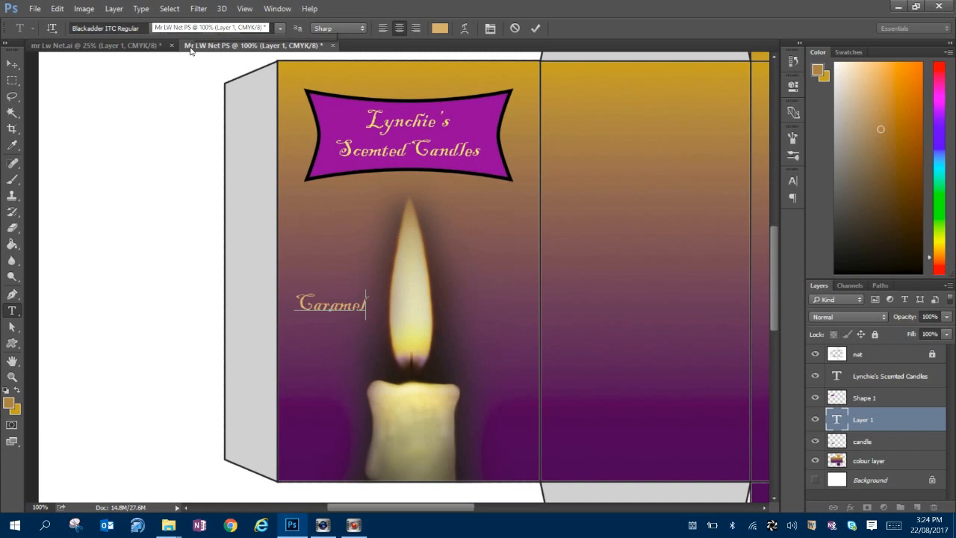
left_click_drag(342, 310, 450, 319)
left_click(278, 28)
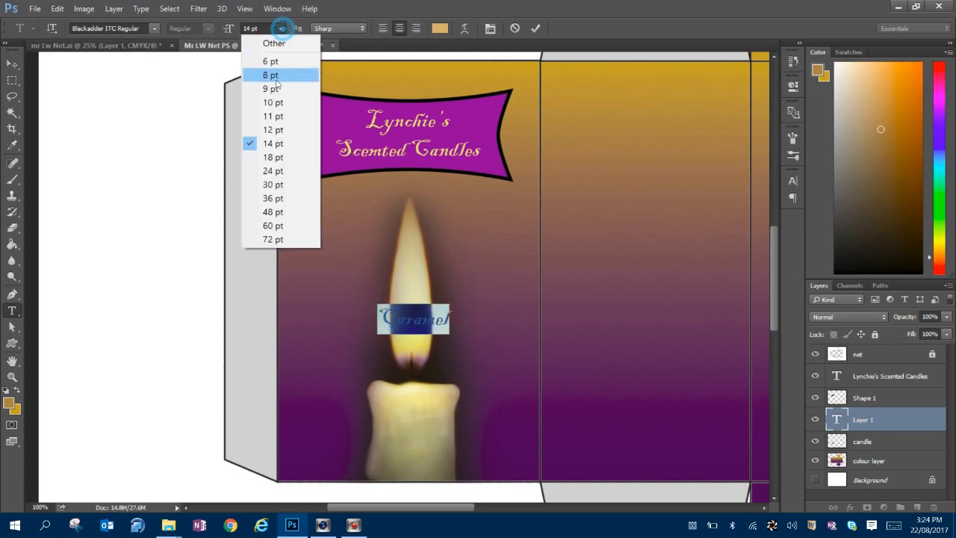
left_click(268, 199)
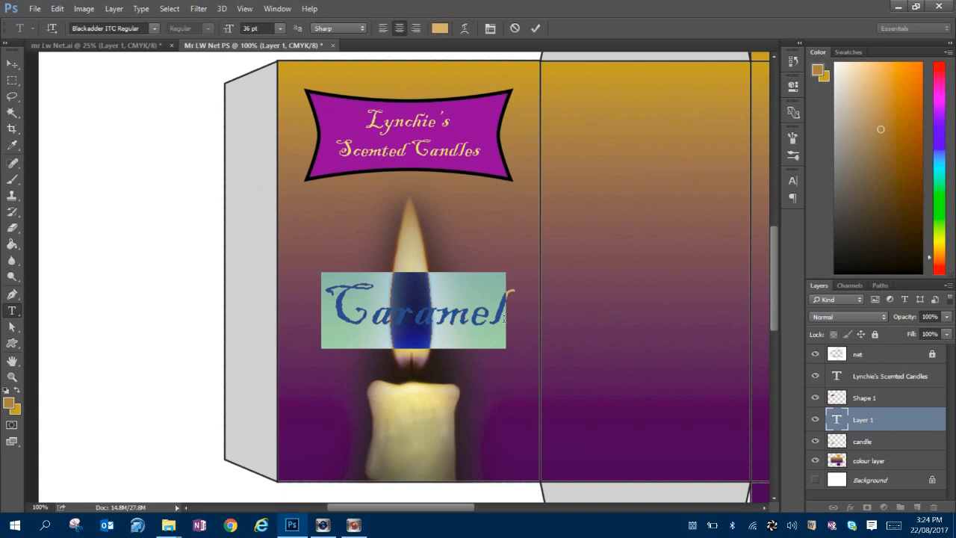
left_click(464, 29)
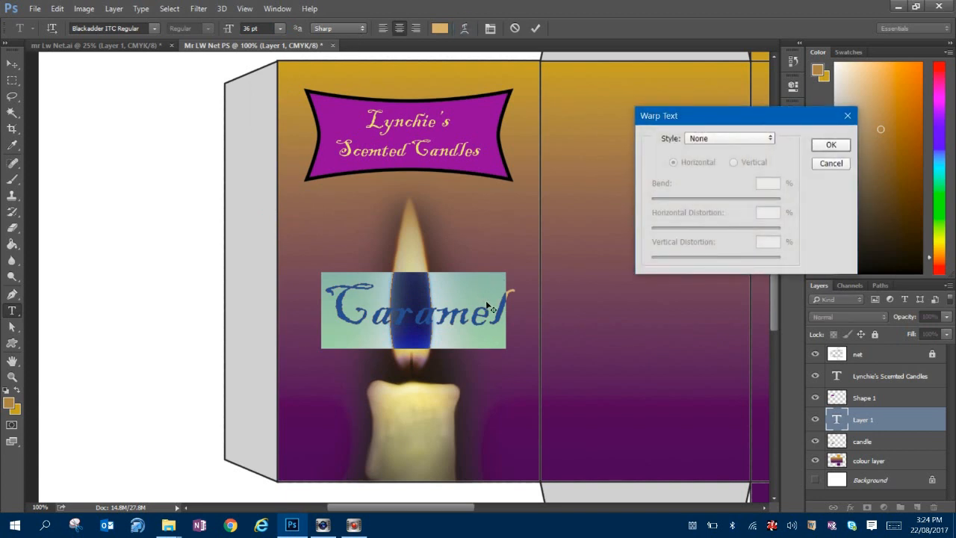
left_click(827, 146)
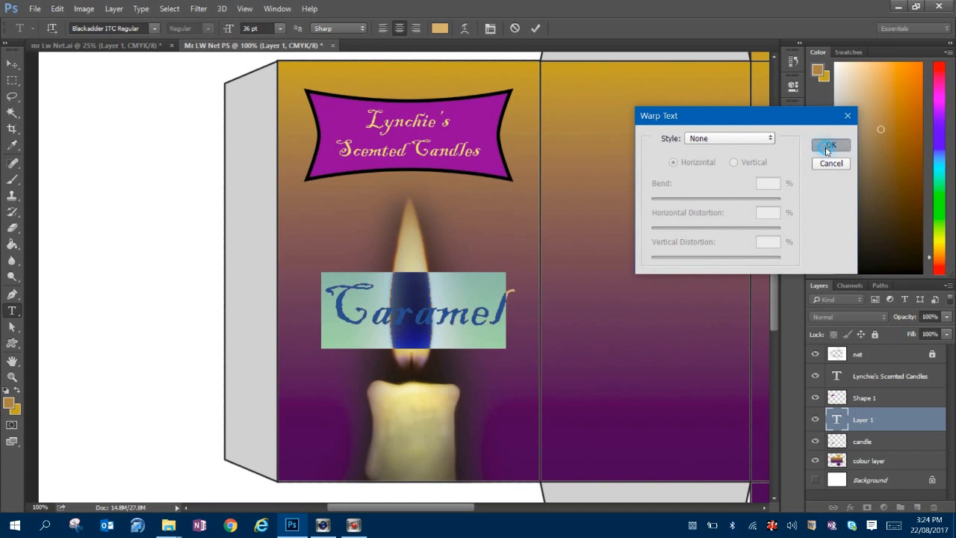
left_click(466, 296)
Step: Warp the "Caramel" text horizontally with the Wave style and a gentle bend below +50%
left_click(465, 28)
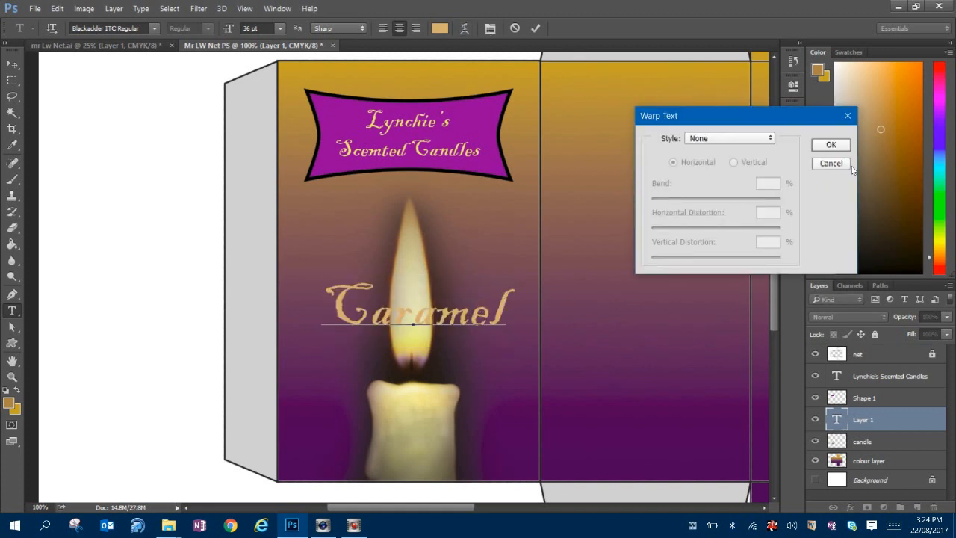
left_click(766, 139)
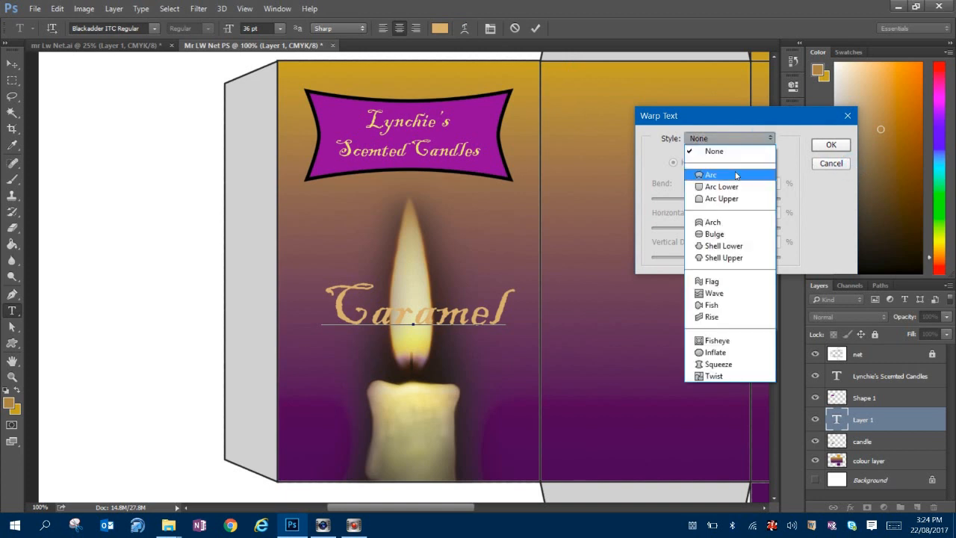
left_click(727, 319)
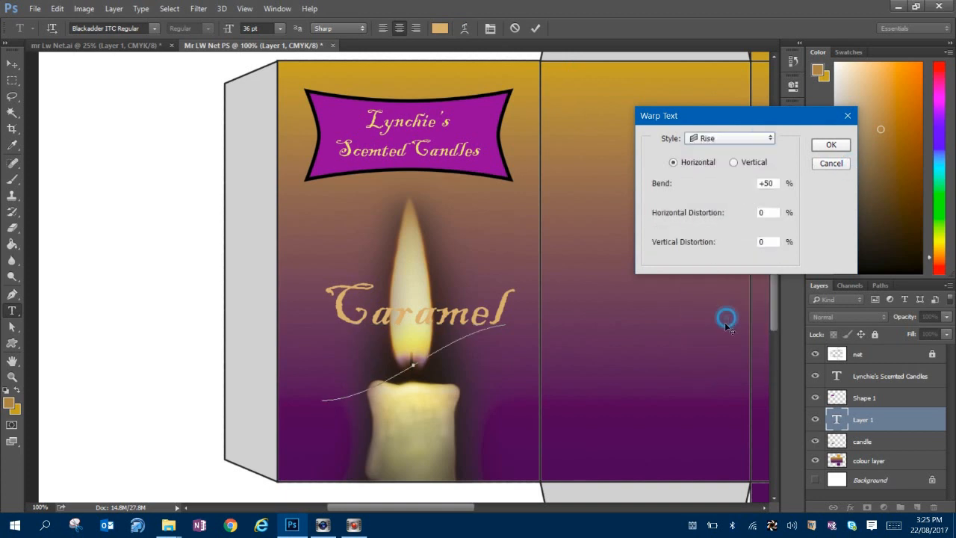
left_click(728, 139)
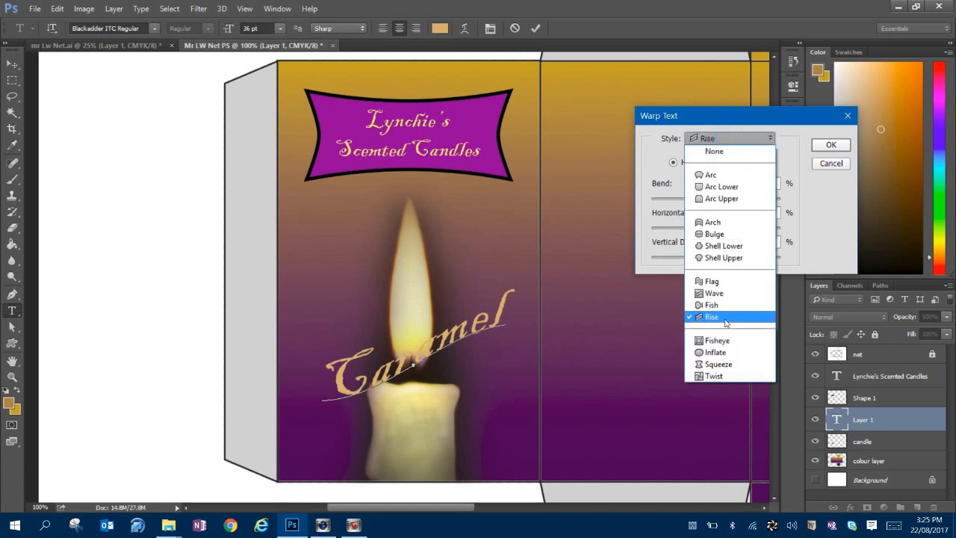
left_click(713, 294)
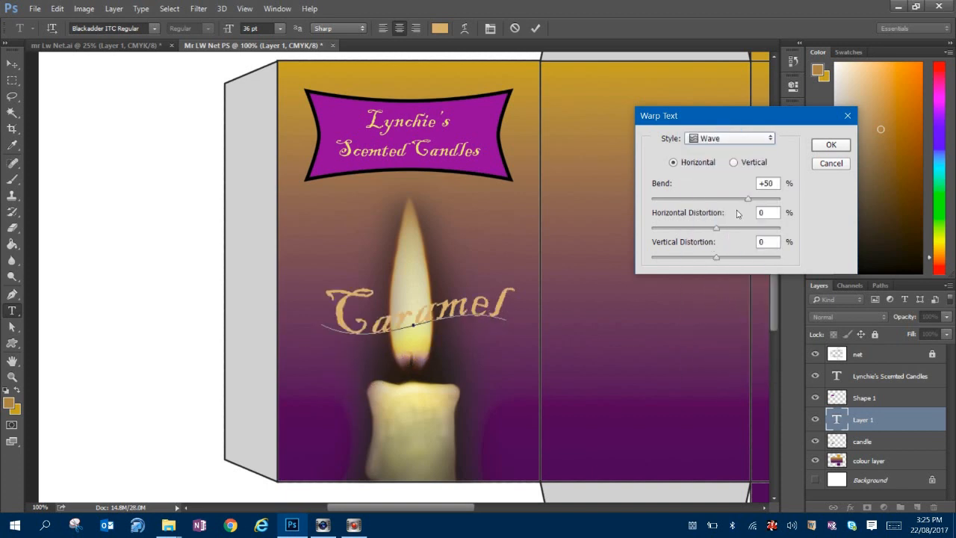
left_click(824, 145)
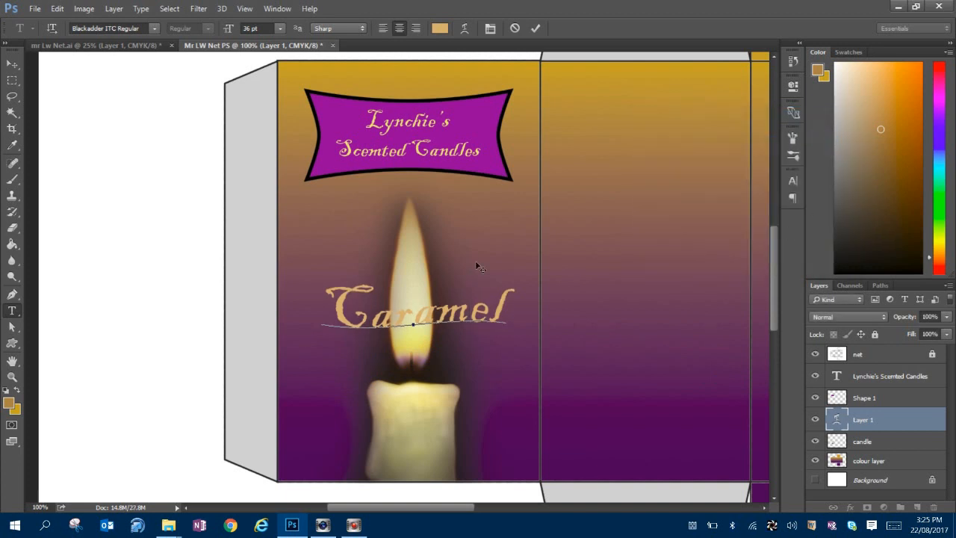
left_click_drag(328, 307, 550, 331)
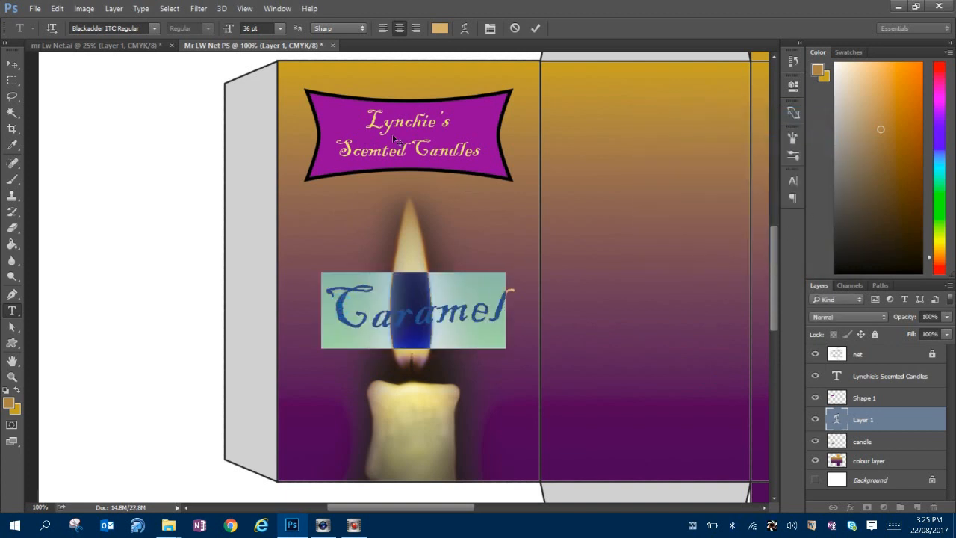
left_click(483, 322)
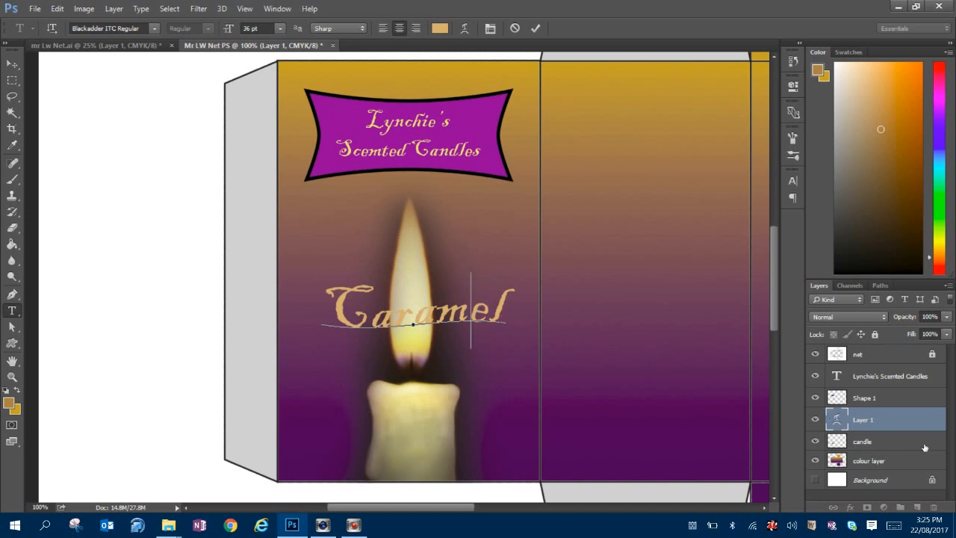
Step: Add a 4 px stroke positioned outside the letters to the "Caramel" text layer
left_click(877, 420)
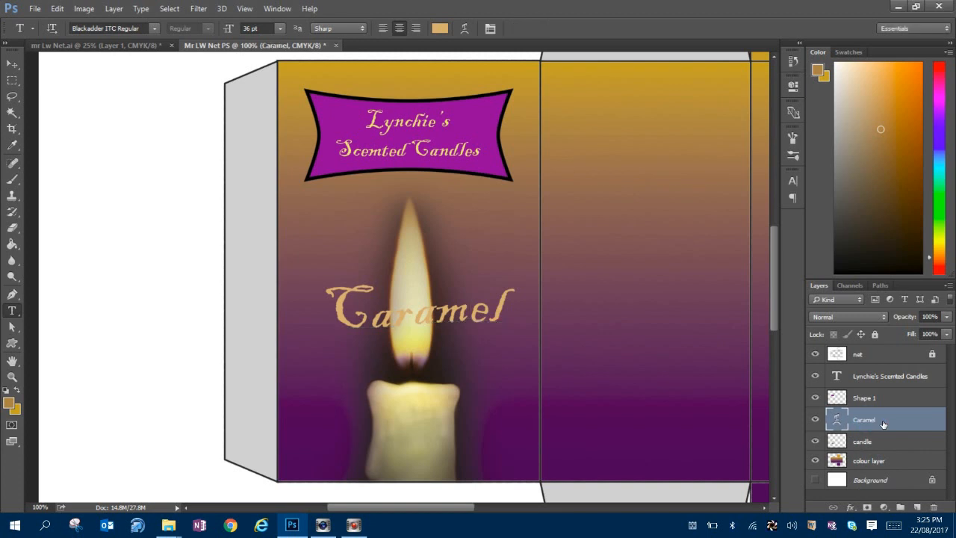
left_click(851, 507)
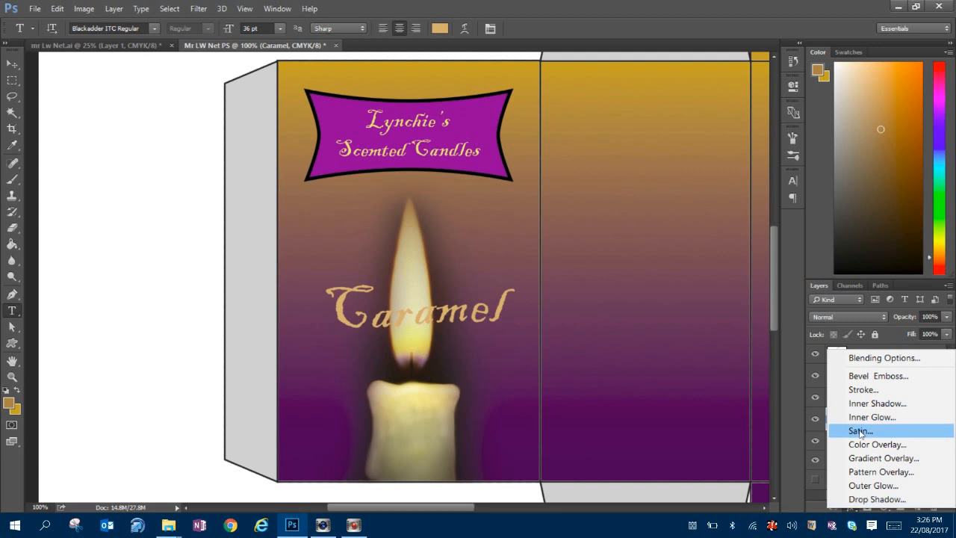
left_click(863, 389)
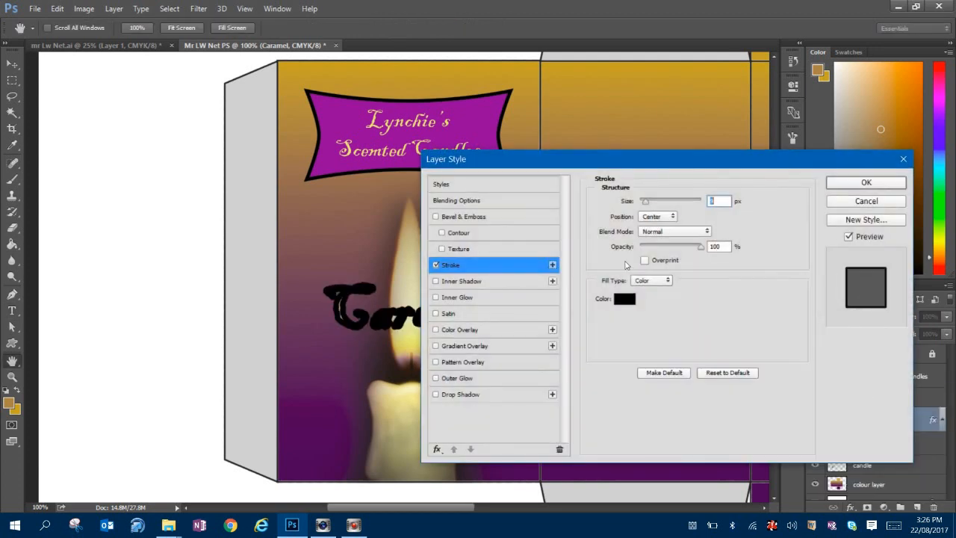
left_click_drag(571, 154, 703, 114)
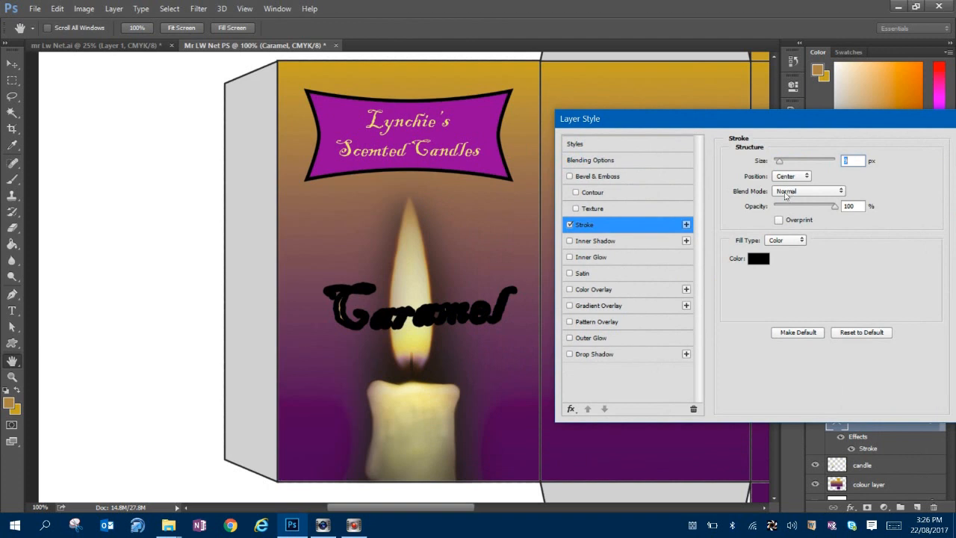
left_click(790, 176)
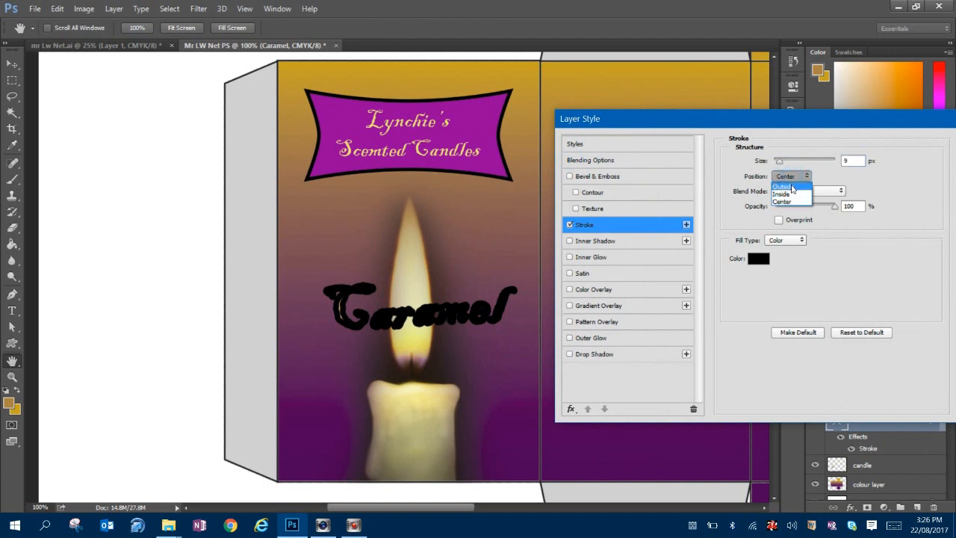
left_click(792, 185)
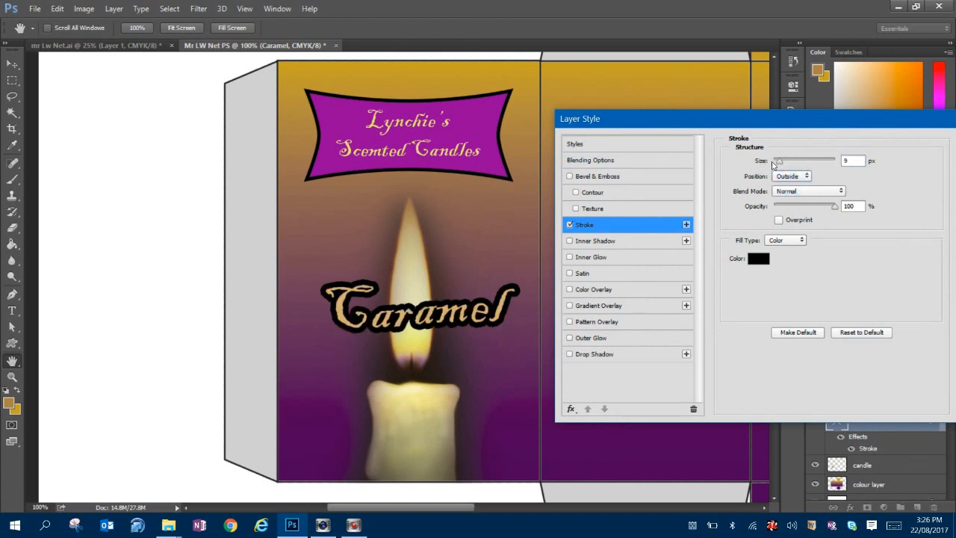
left_click_drag(779, 161, 777, 162)
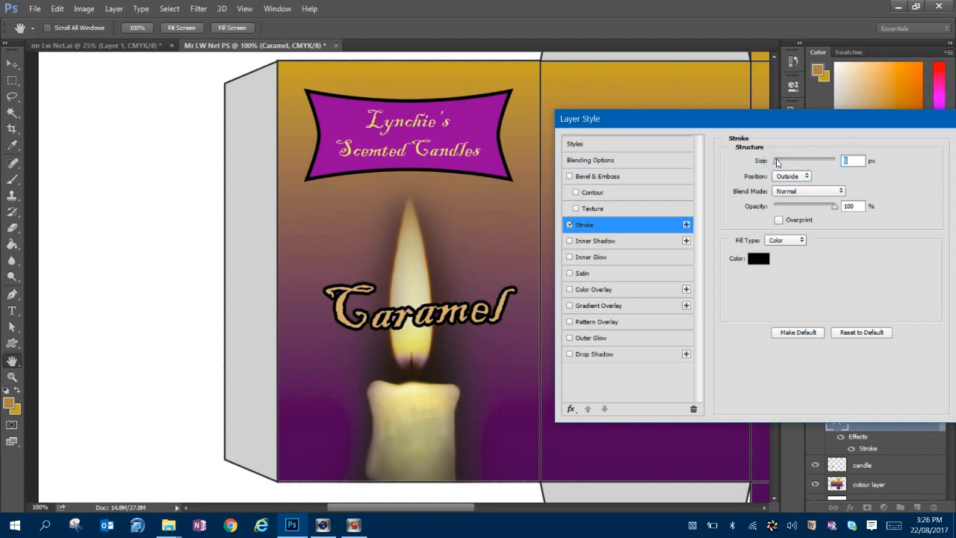
left_click(774, 161)
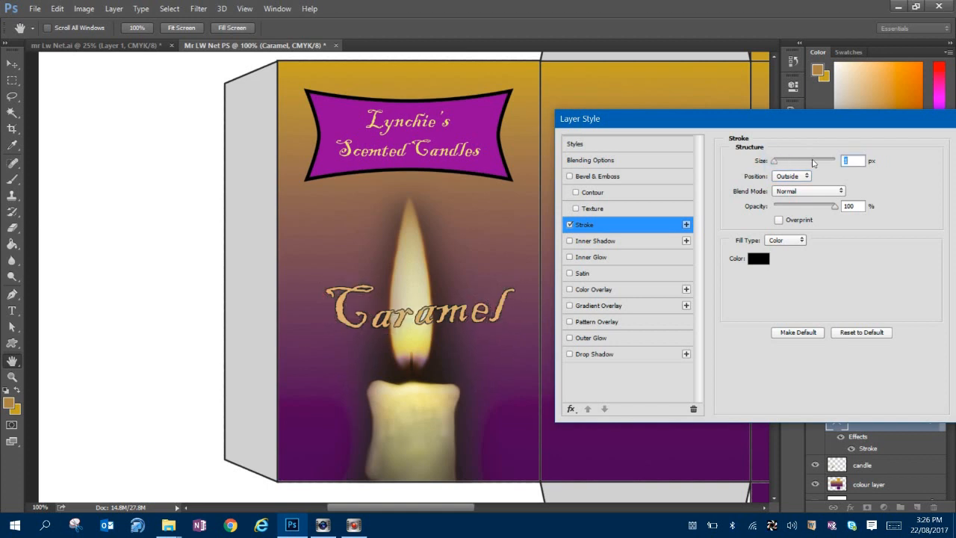
type("4")
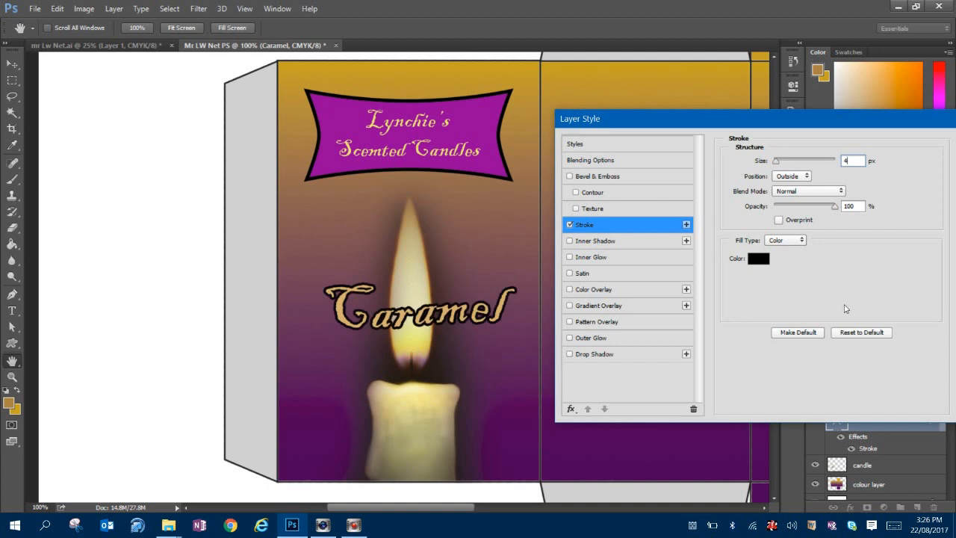
Step: Colour the "Caramel" stroke very dark purple, #1c082e, and apply the layer style
left_click(758, 260)
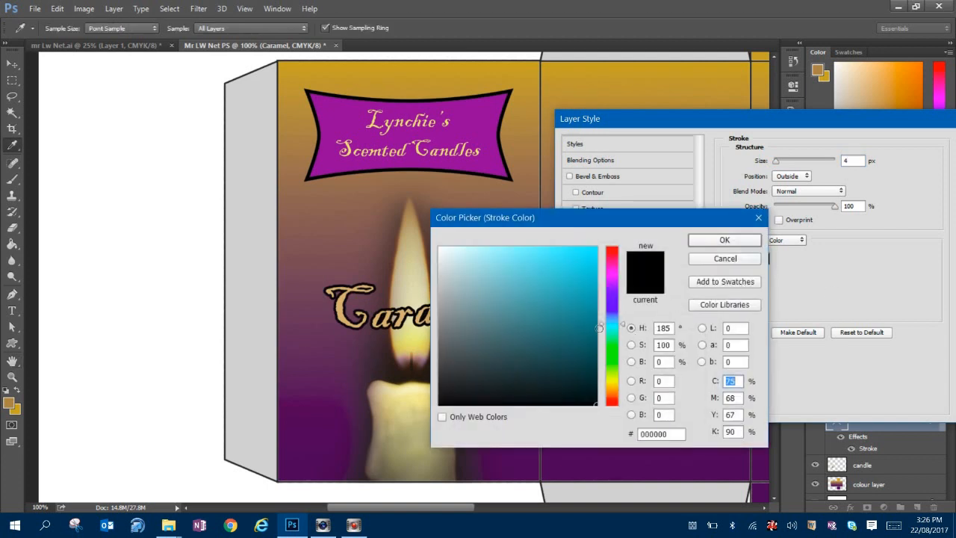
left_click(615, 283)
left_click_drag(616, 283, 616, 287)
left_click_drag(576, 337, 573, 380)
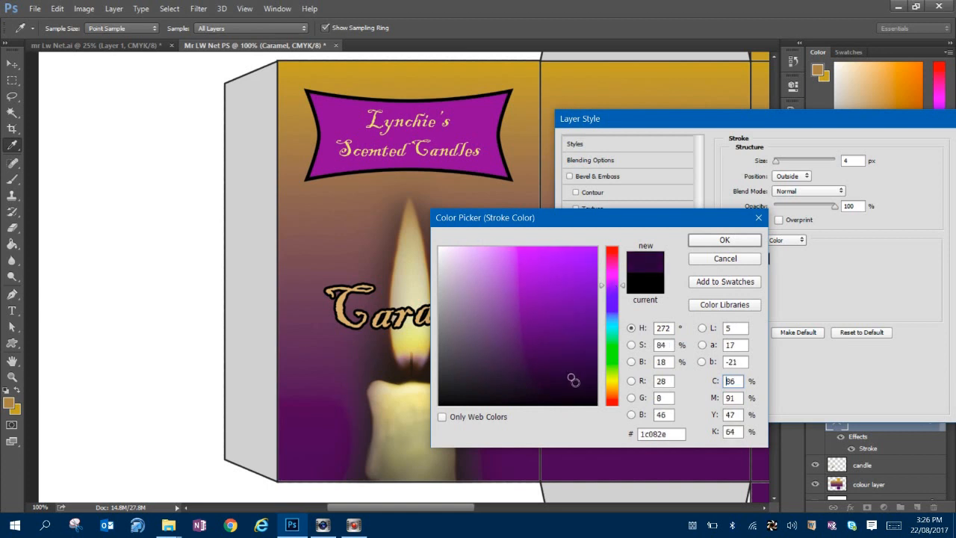
left_click(710, 241)
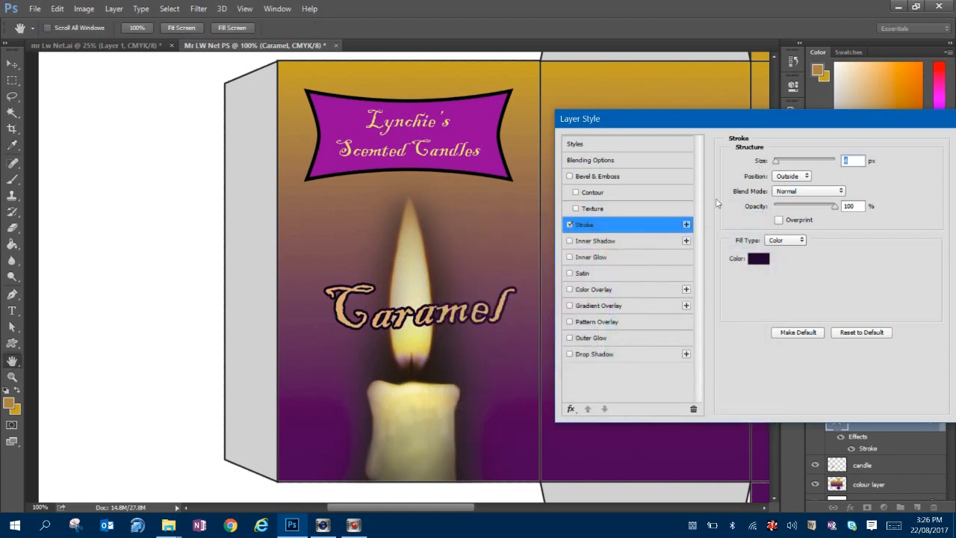
left_click_drag(757, 115, 573, 128)
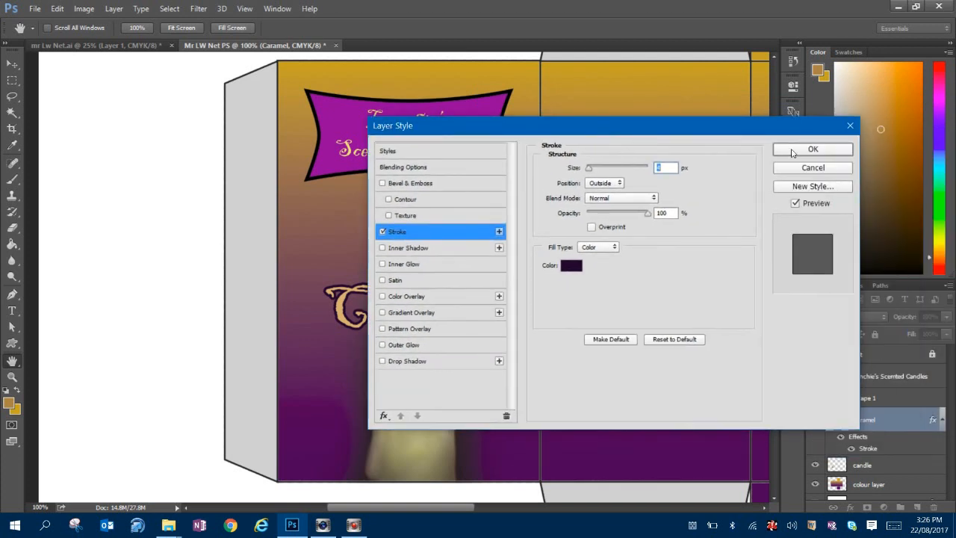
left_click(793, 153)
Step: Move the "Caramel" text down over the candle's wax body and scale it proportionally to about 117%
left_click_drag(438, 325, 424, 437)
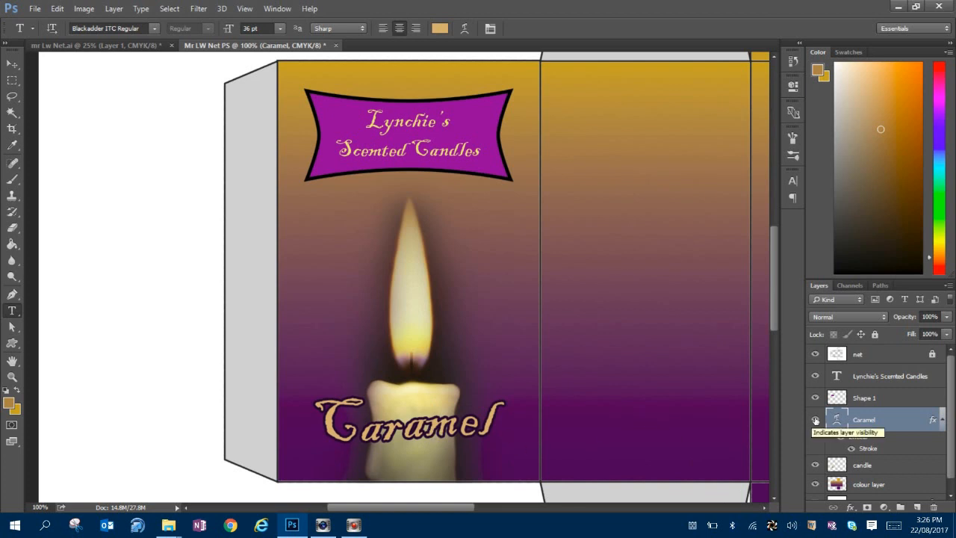
key("ctrl+t")
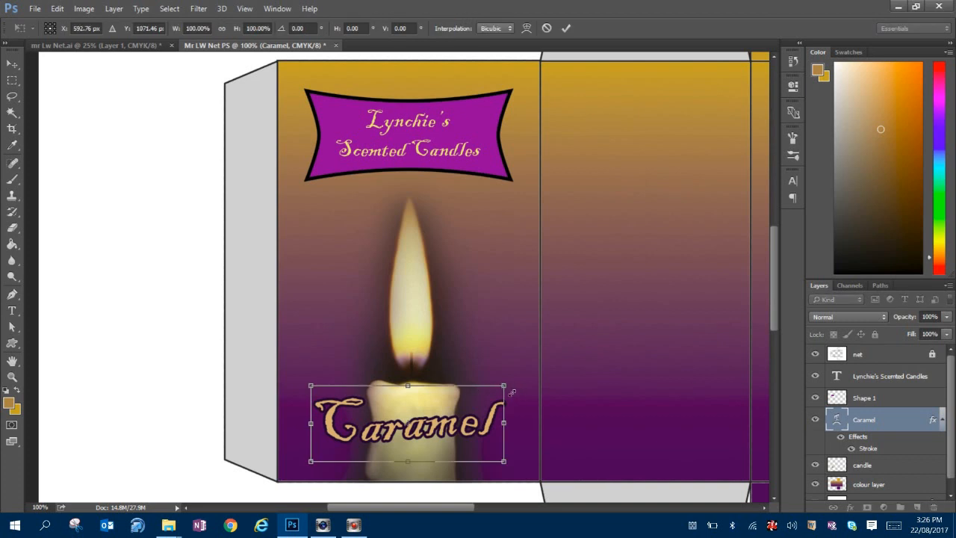
left_click_drag(505, 387, 525, 382)
left_click_drag(528, 381, 522, 384)
left_click_drag(486, 423, 486, 420)
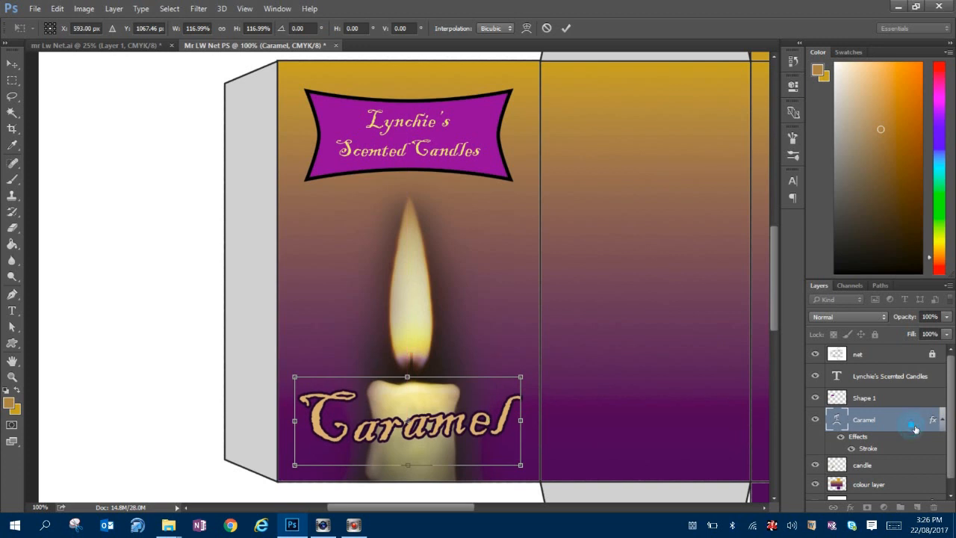
key("t")
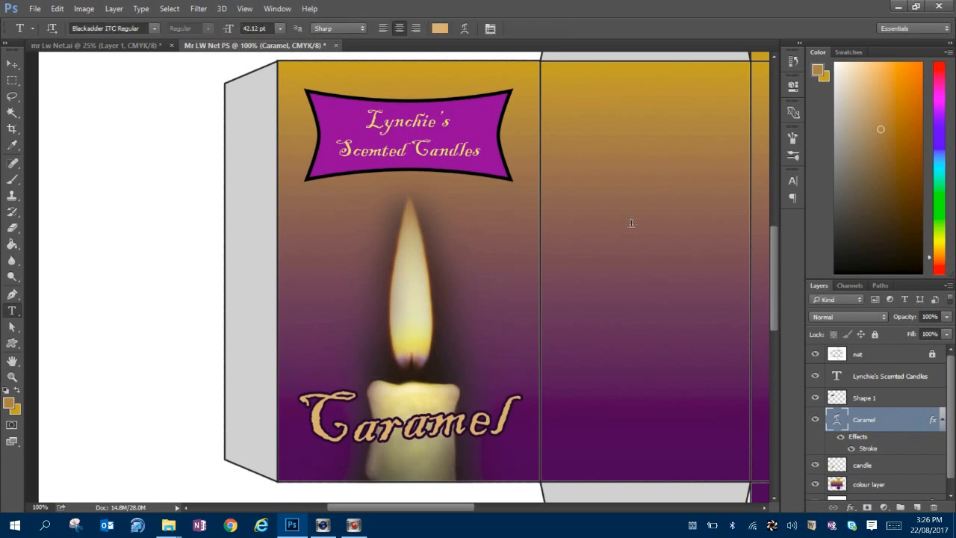
Step: Examine the decorated front face up close and in relation to the other faces of the box net
key("ctrl+minus")
key("ctrl+minus")
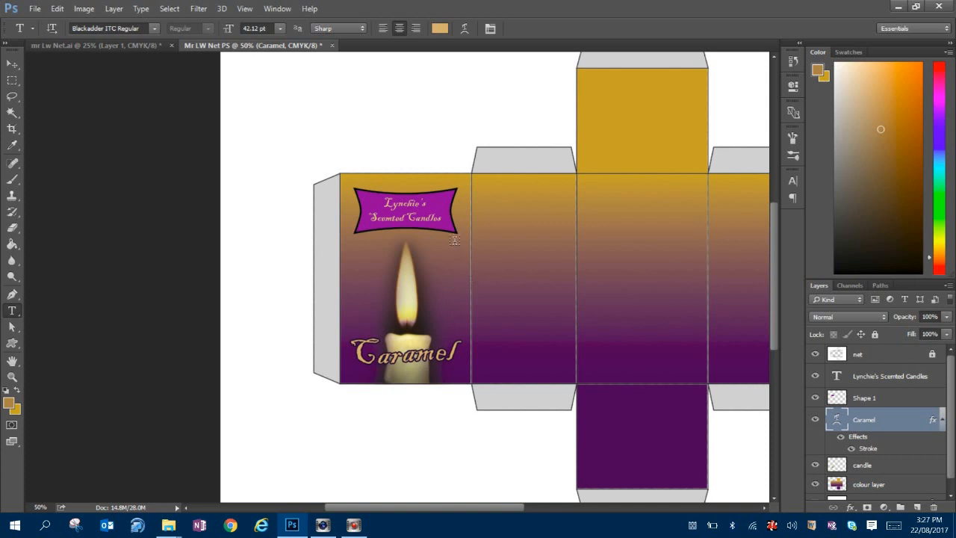
key("ctrl+plus")
key("ctrl+plus")
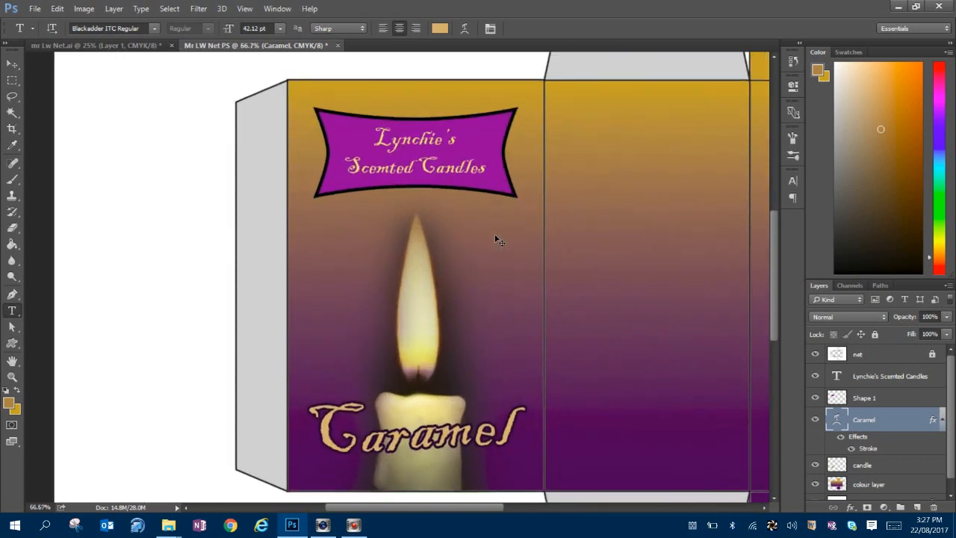
key("ctrl+minus")
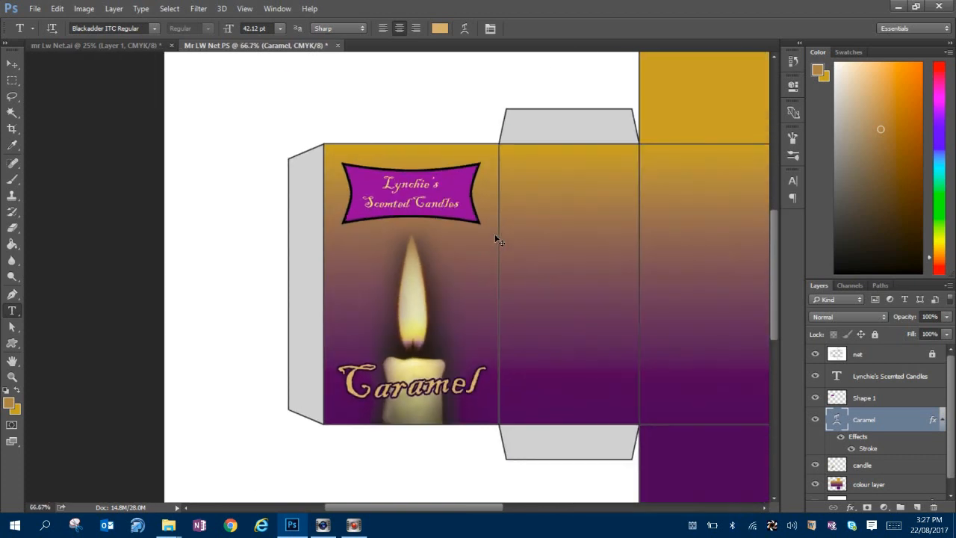
key("ctrl+minus")
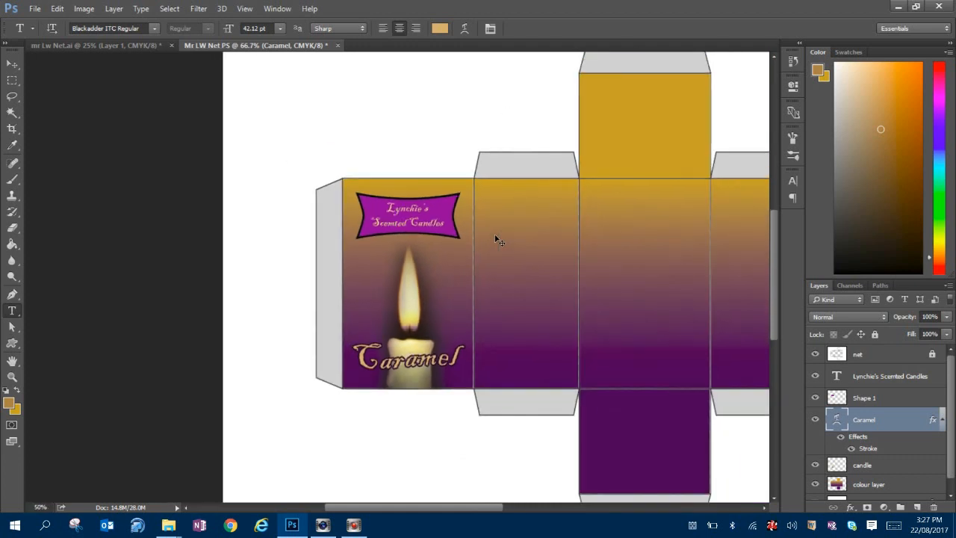
left_click_drag(587, 277, 432, 277)
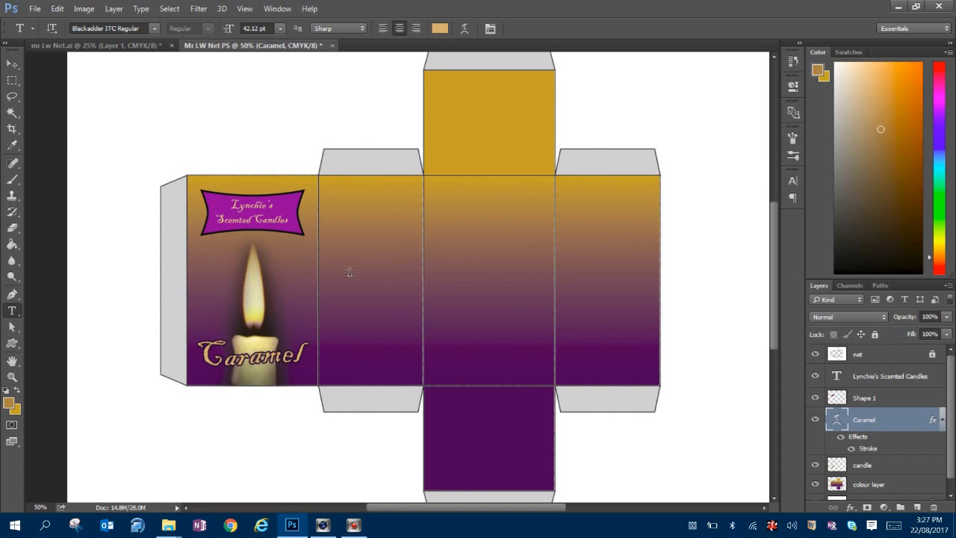
left_click_drag(336, 290, 469, 266)
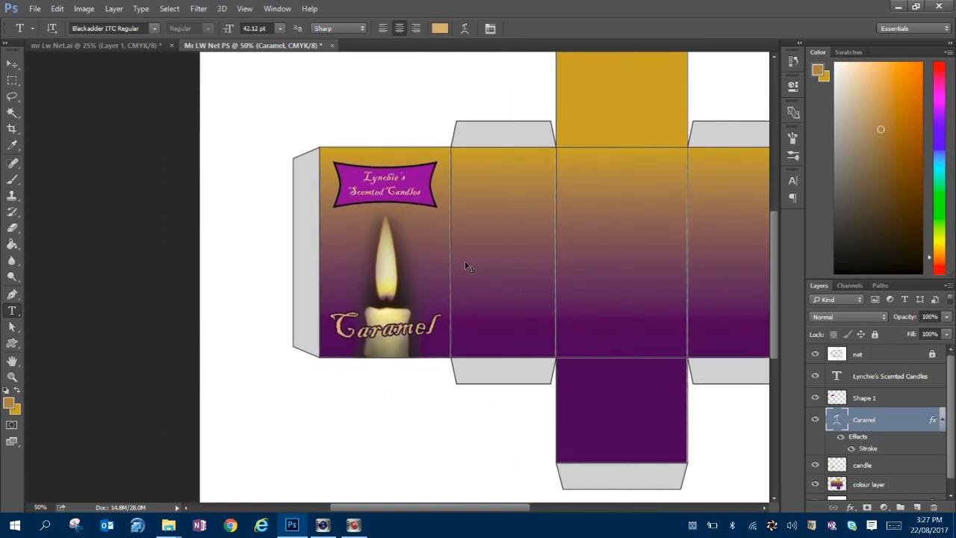
key("ctrl+plus")
key("ctrl+plus")
key("ctrl+plus")
key("ctrl+minus")
key("ctrl+minus")
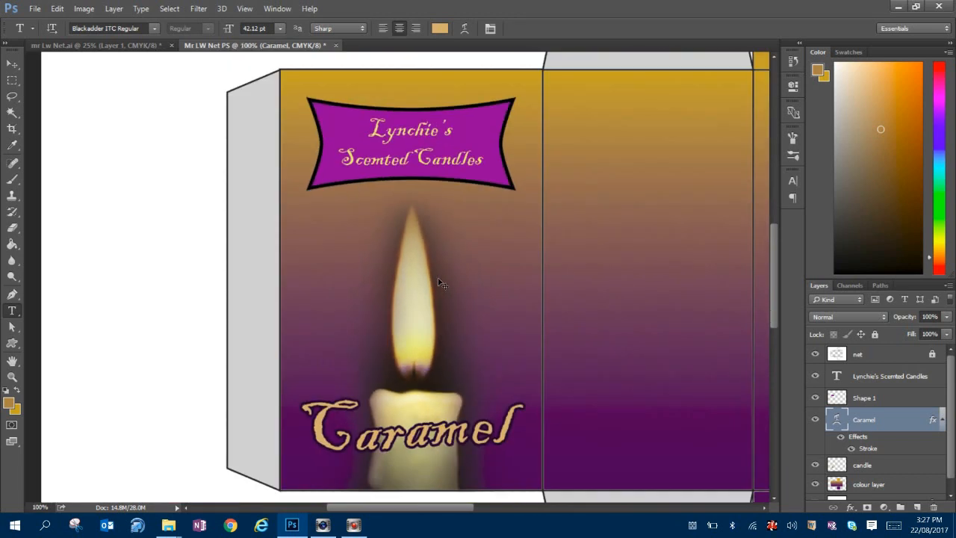
key("ctrl+minus")
Step: Create a new layer directly above the colour layer and name it "petals"
scroll(891, 465, "down", 1)
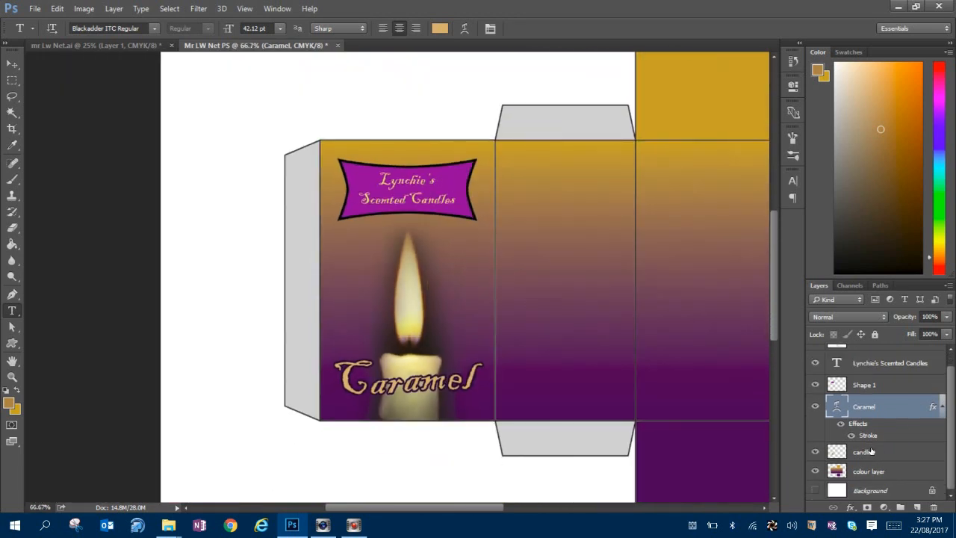
left_click(886, 452)
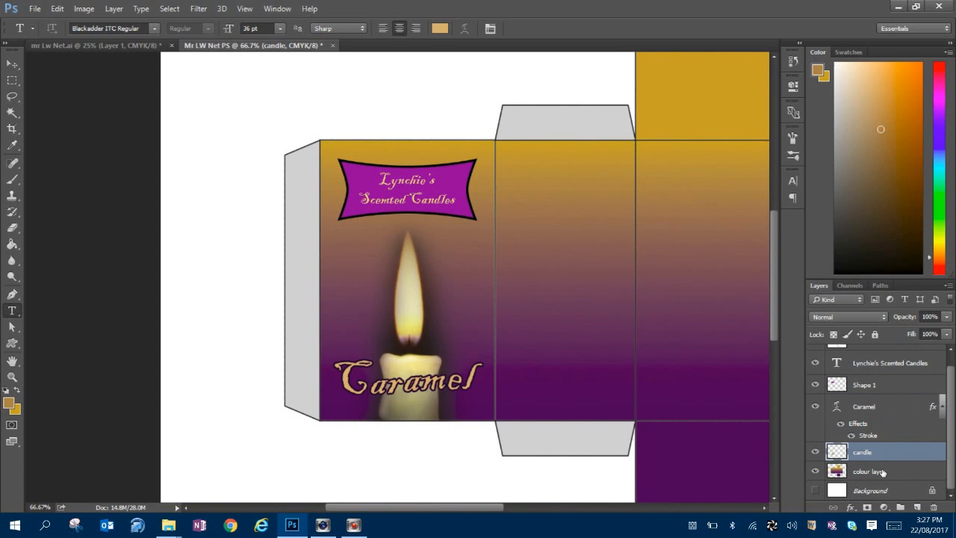
left_click(882, 472)
left_click(917, 507)
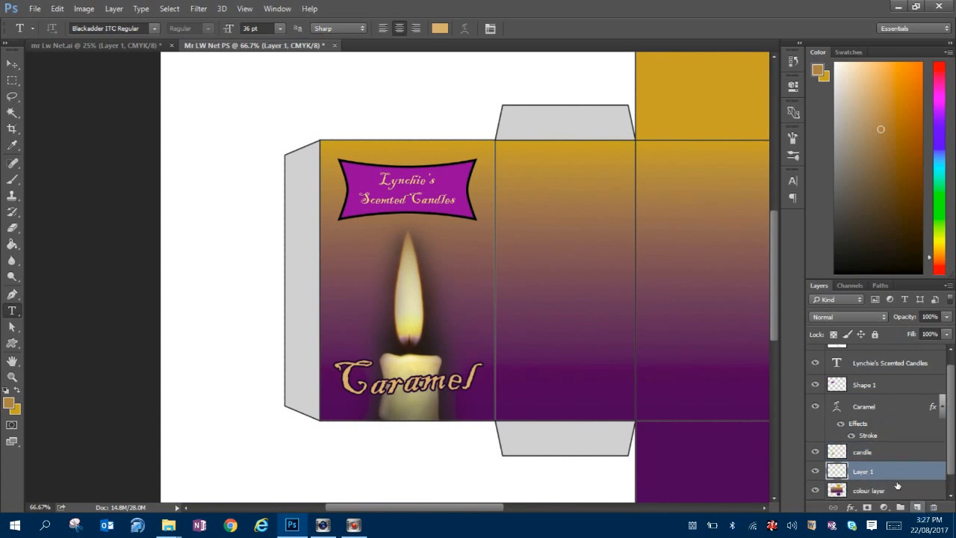
left_click(877, 452)
left_click(870, 473)
double_click(866, 472)
type("petals")
key("Return")
left_click(865, 471)
Step: Place the red rose petals image from the "mr lw net video" folder into the net document on the petals layer
mouse_move(173, 517)
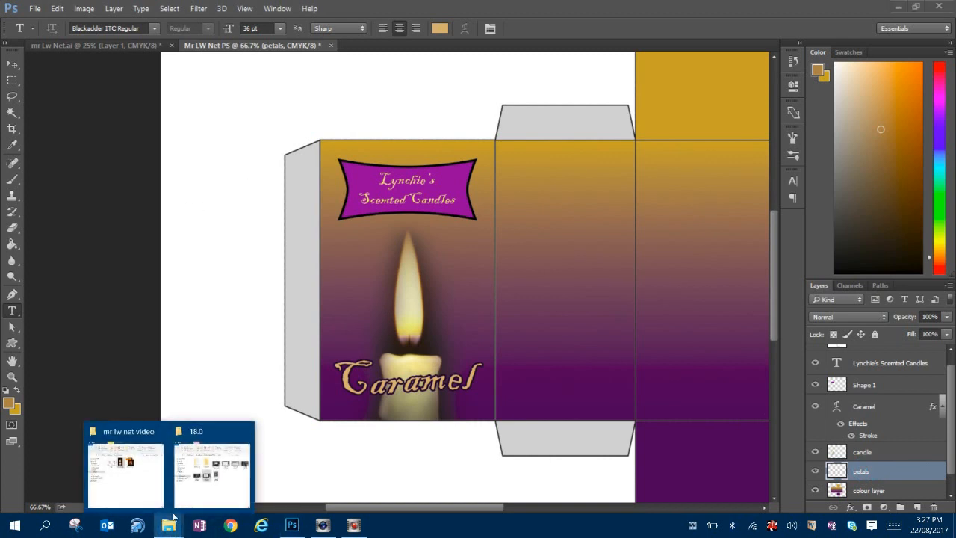
left_click(159, 485)
left_click(158, 165)
left_click_drag(158, 165, 614, 292)
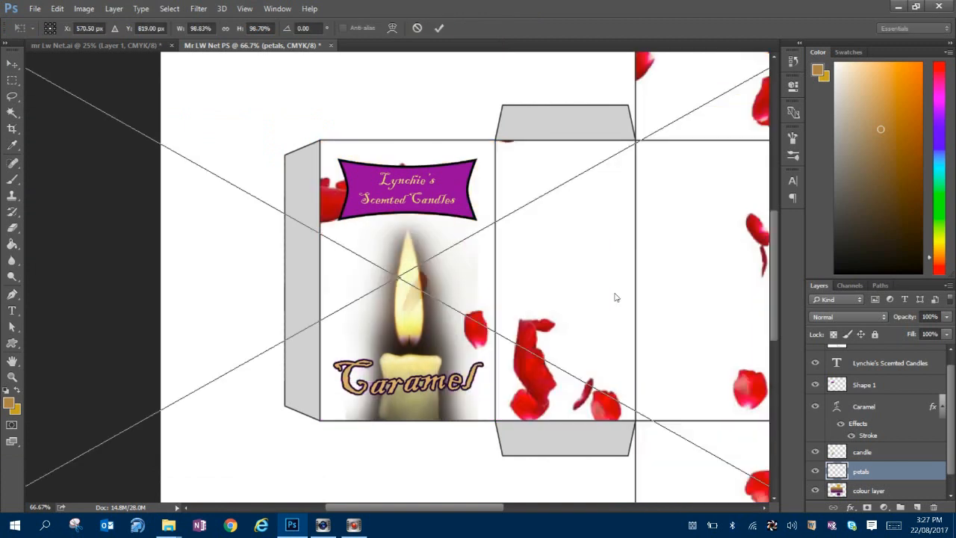
key("ctrl+minus")
key("ctrl+minus")
key("ctrl+minus")
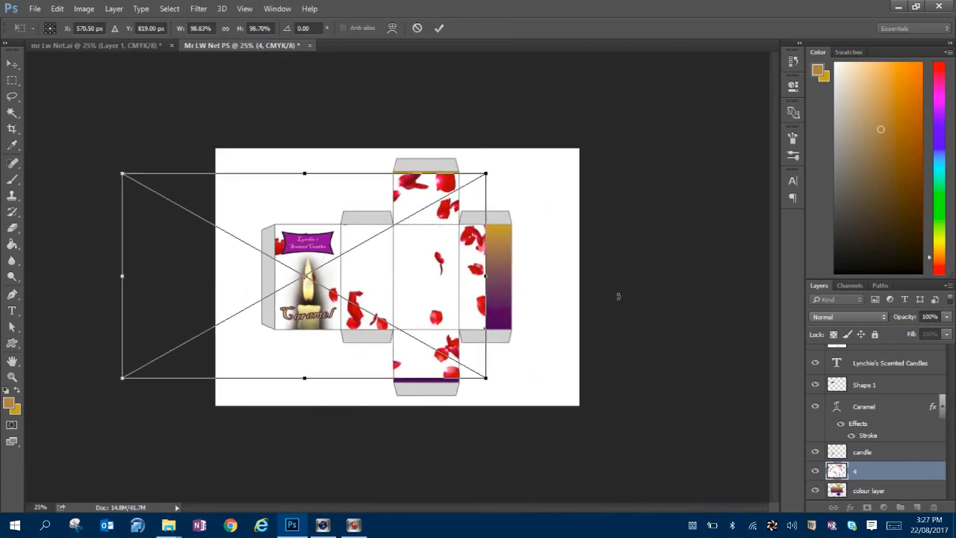
Step: Scale the placed petals image to about 38%, rotate it about -50°, and position it across the front and adjacent side faces
left_click_drag(122, 173, 363, 283)
left_click_drag(495, 384, 353, 256)
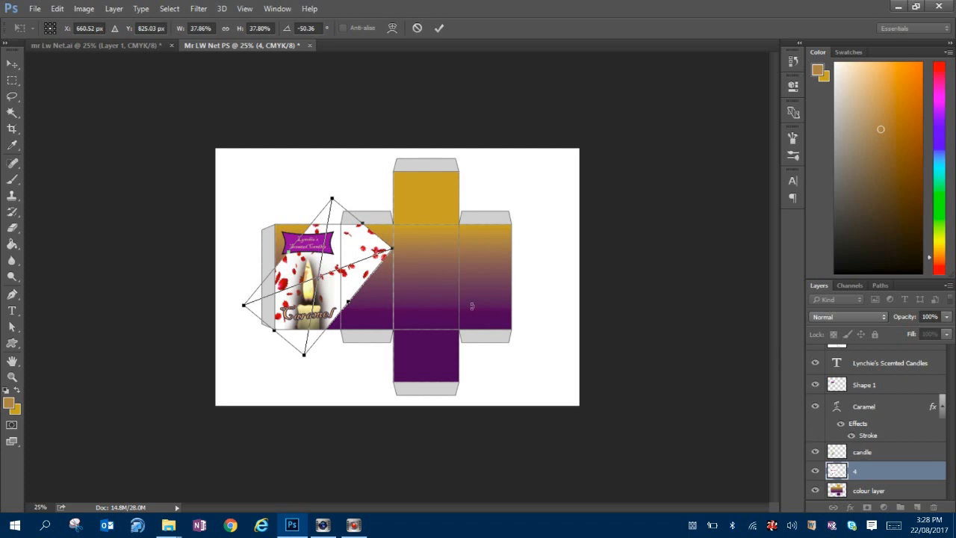
key("Return")
key("t")
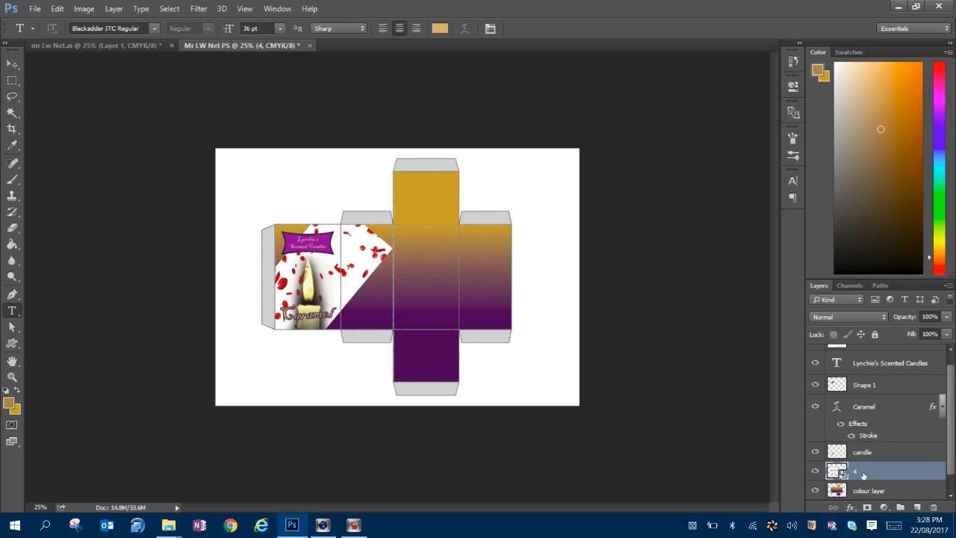
Step: Rasterize the placed petals image layer, "4", below the candle layer
left_click(834, 467)
left_click(877, 457)
left_click(871, 468)
right_click(856, 478)
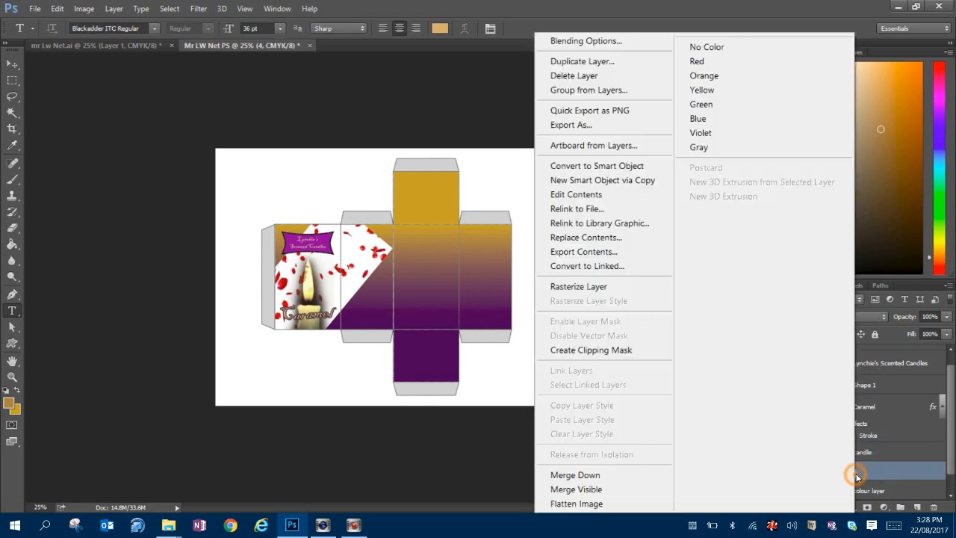
left_click(605, 289)
scroll(880, 462, "down", 1)
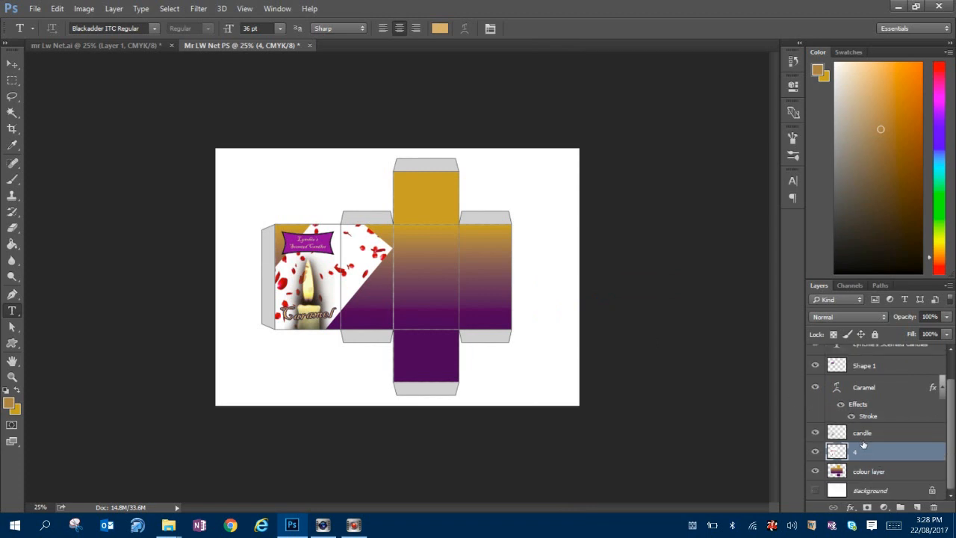
scroll(839, 426, "up", 2)
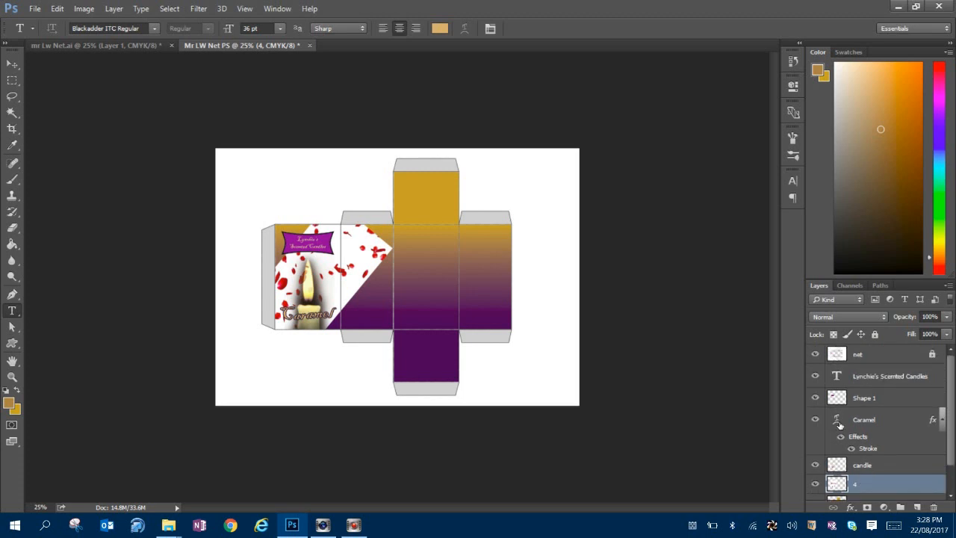
Step: Hide the net, Lynchie's Scented Candles, Shape 1, Caramel, candle and colour layers so only the petals image shows
left_click(816, 355)
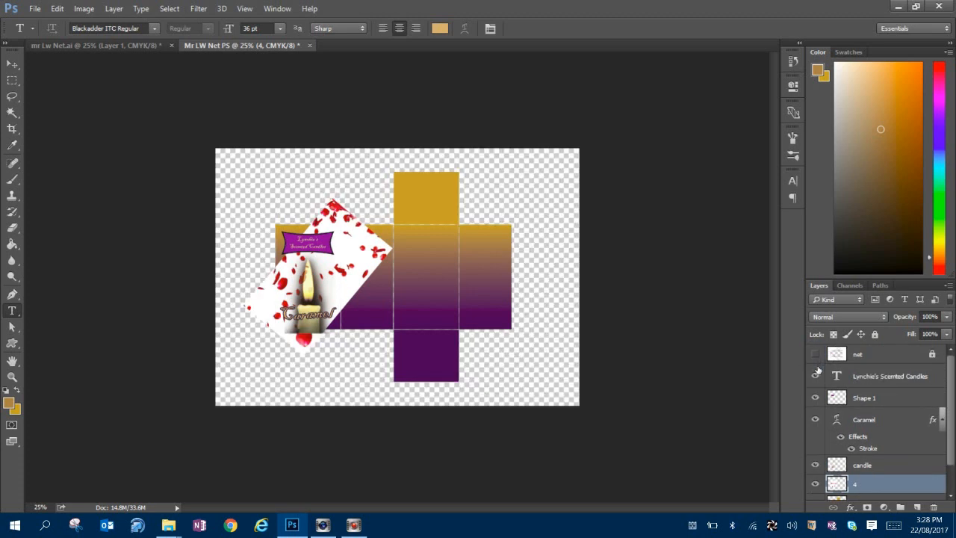
left_click(815, 375)
left_click(816, 397)
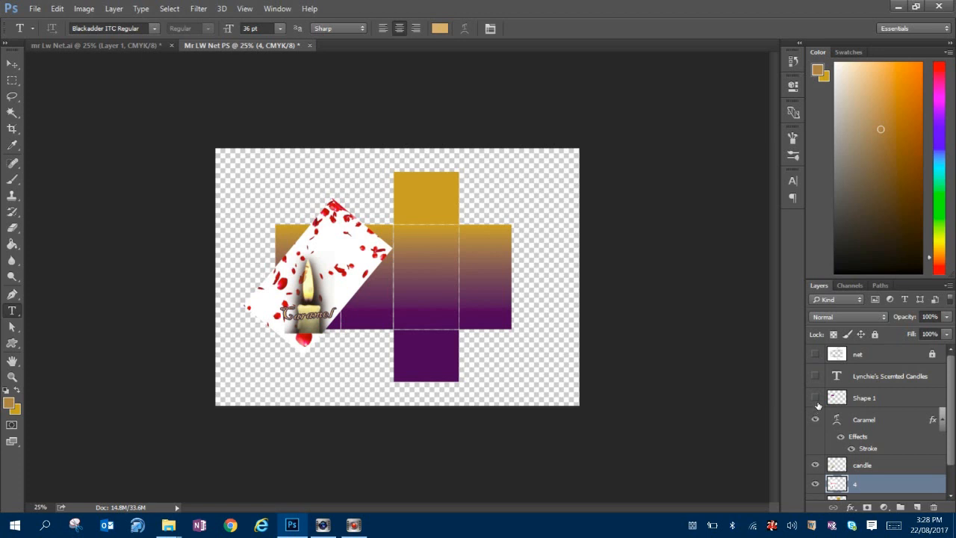
left_click(815, 397)
left_click(816, 397)
left_click(816, 419)
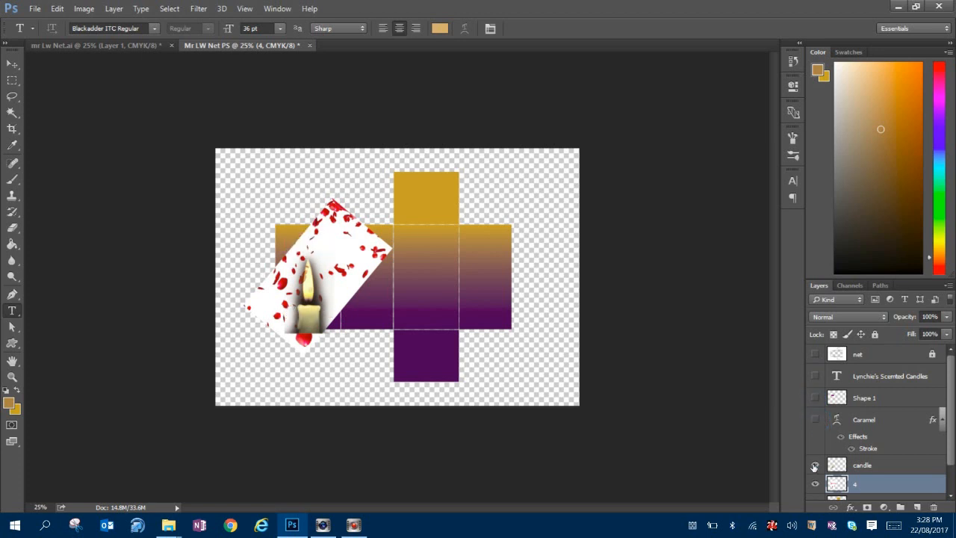
left_click(816, 465)
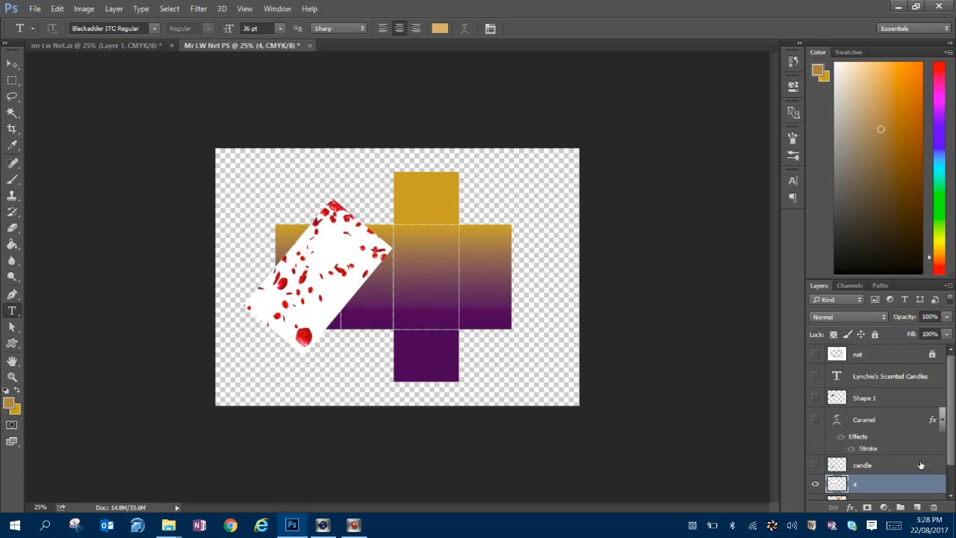
scroll(880, 466, "down", 1)
left_click(815, 471)
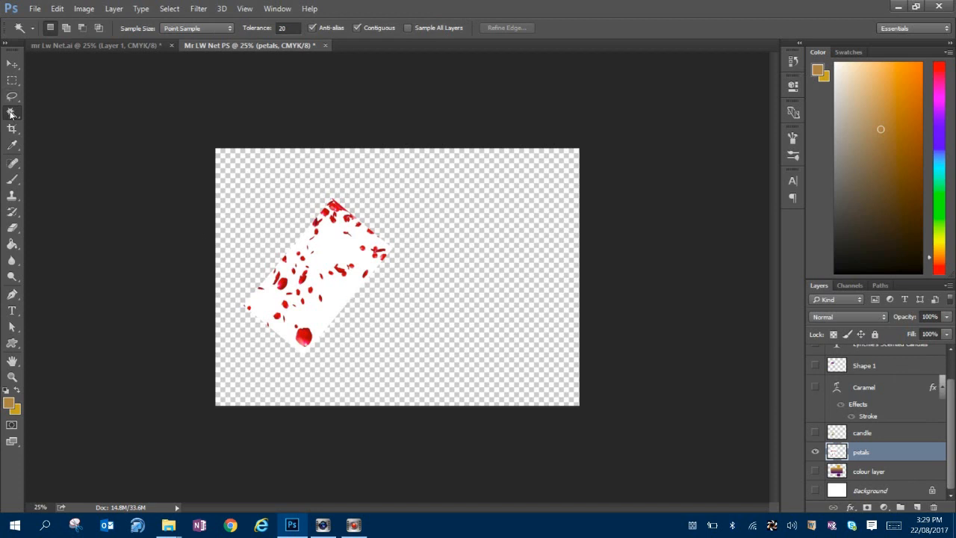
Step: Select the petals image's white background with the Magic Wand at tolerance 20 and delete it
left_click(337, 297)
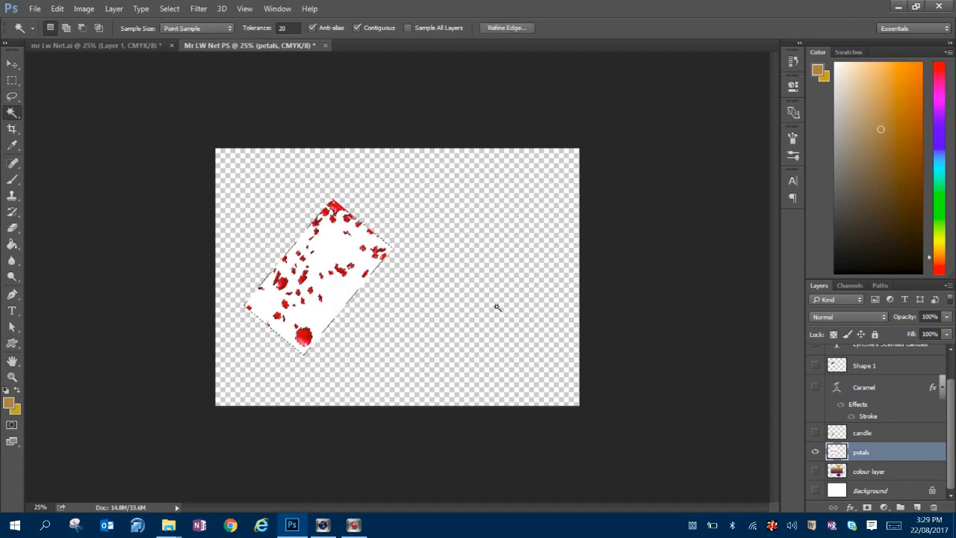
key("Delete")
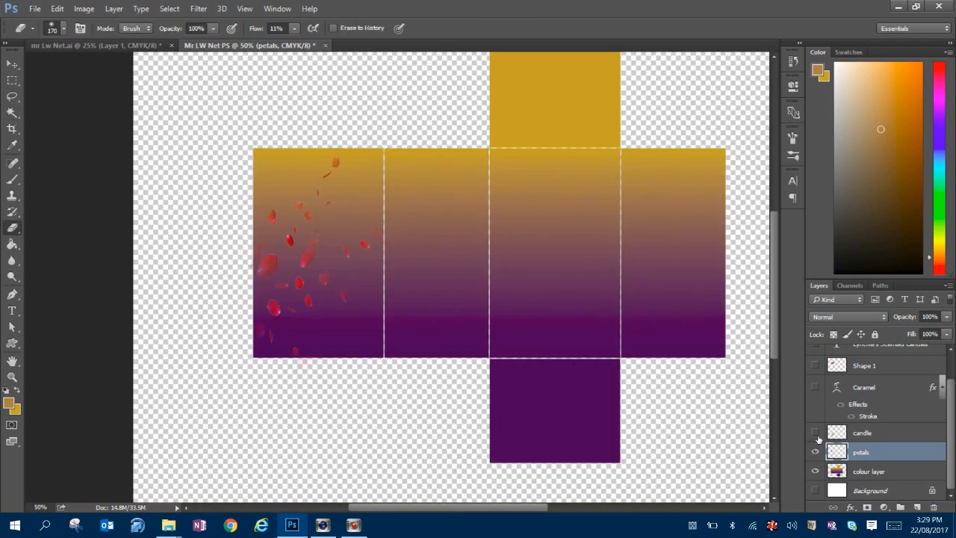
Step: Show the candle, Caramel, Shape 1, Lynchie's Scented Candles and net layers again
left_click(815, 433)
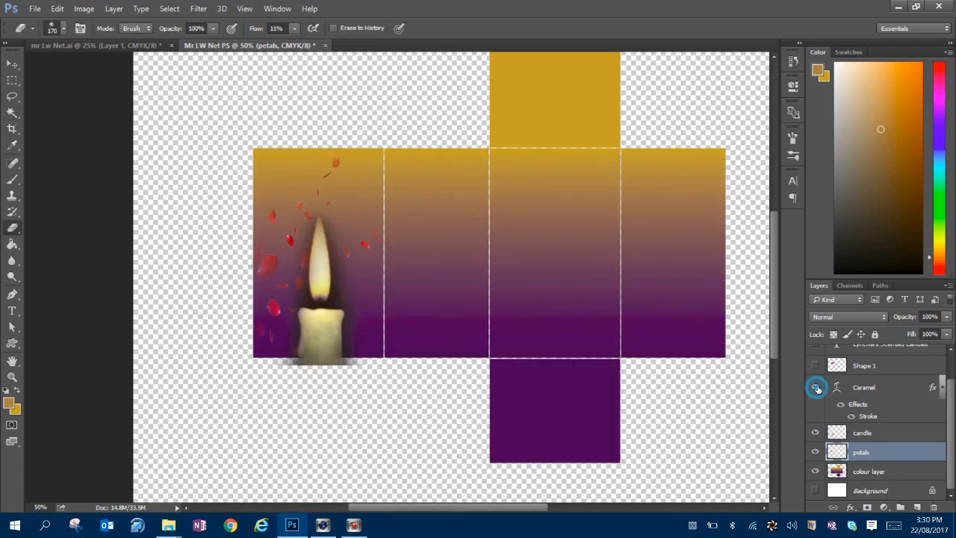
left_click(815, 387)
left_click(814, 365)
scroll(818, 370, "up", 1)
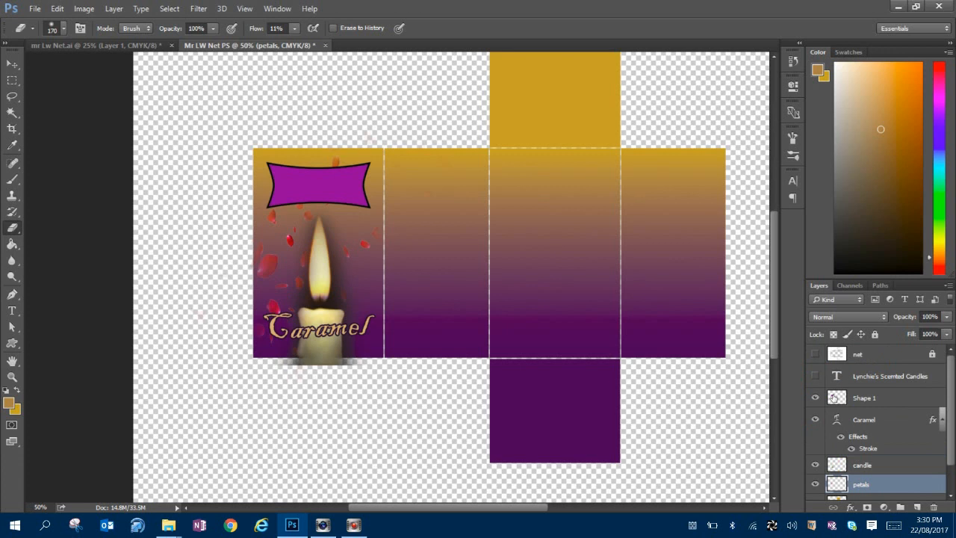
left_click(815, 375)
left_click(815, 354)
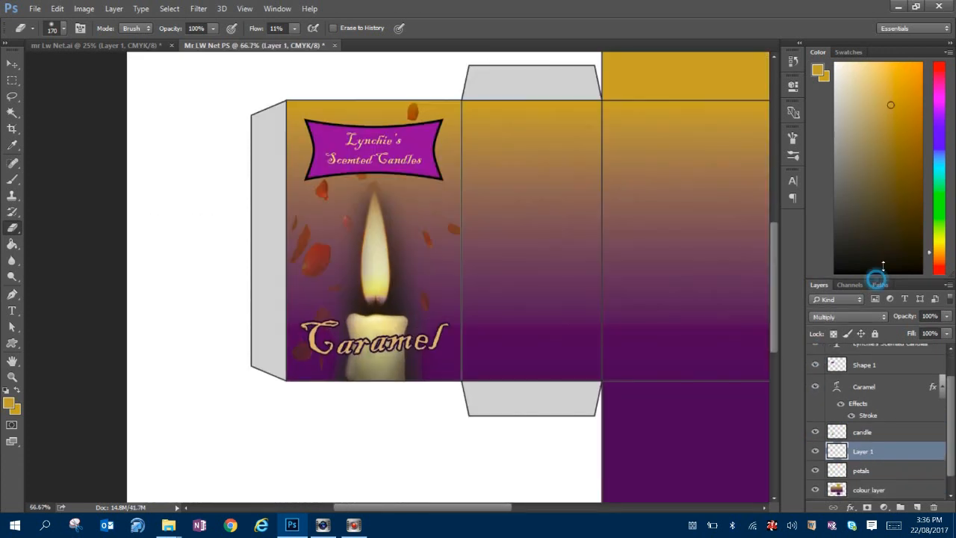
Step: Enlarge the layer list and group all layers from petals up to the Lynchie's Scented Candles text
left_click_drag(883, 265, 884, 233)
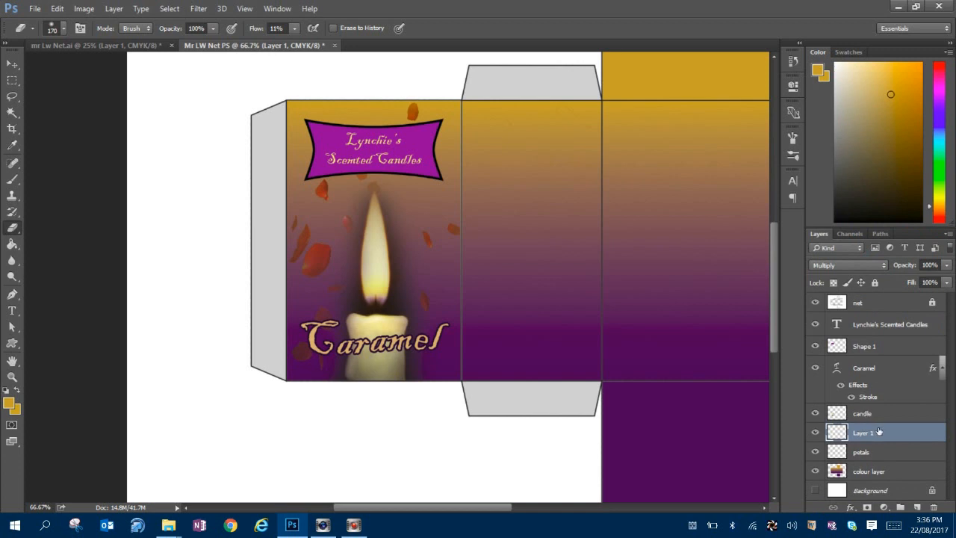
scroll(887, 441, "down", 1)
scroll(887, 440, "up", 1)
left_click(886, 472)
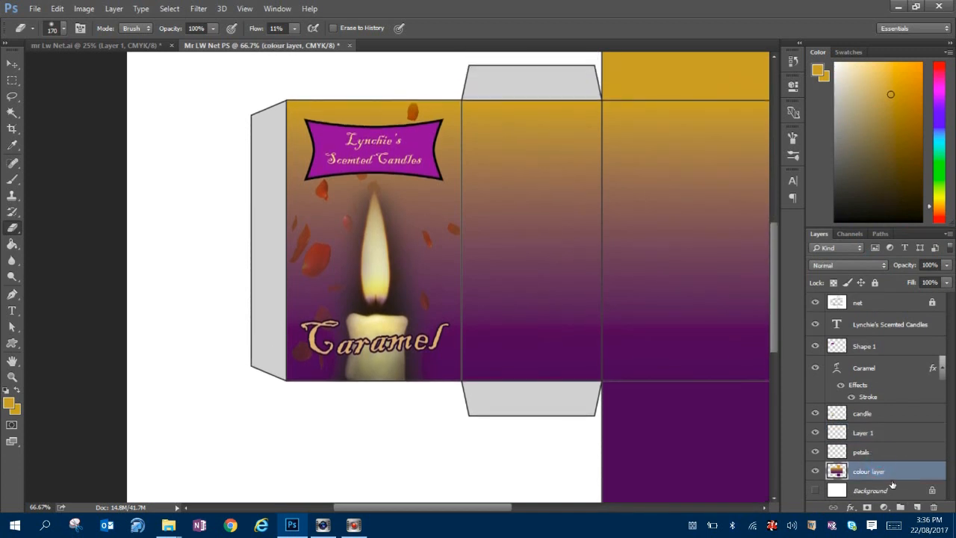
left_click(895, 455)
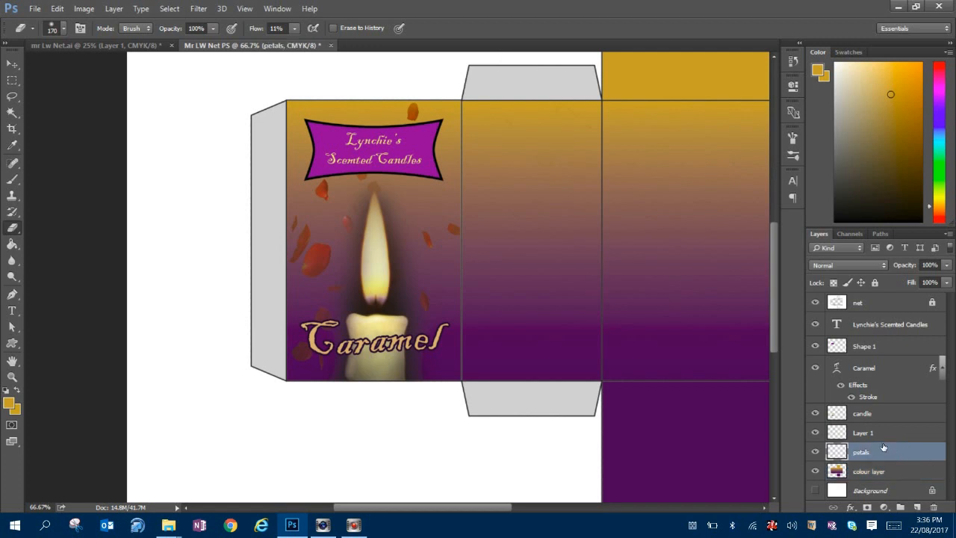
scroll(891, 440, "up", 1)
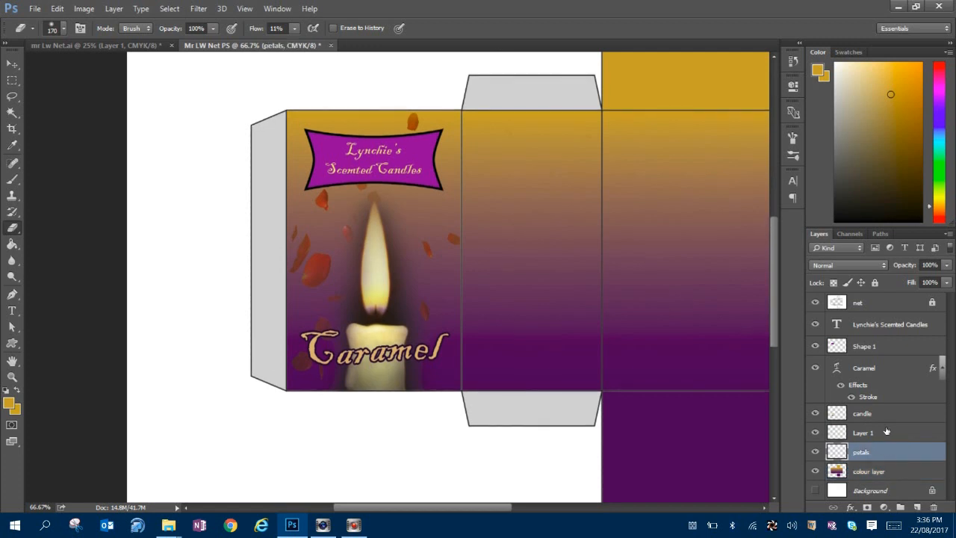
left_click(884, 330, "shift")
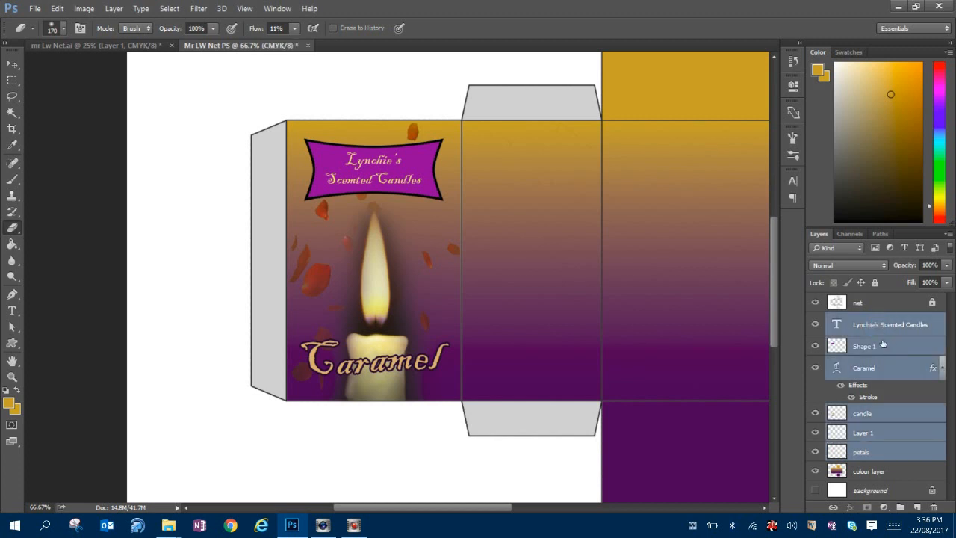
left_click(115, 9)
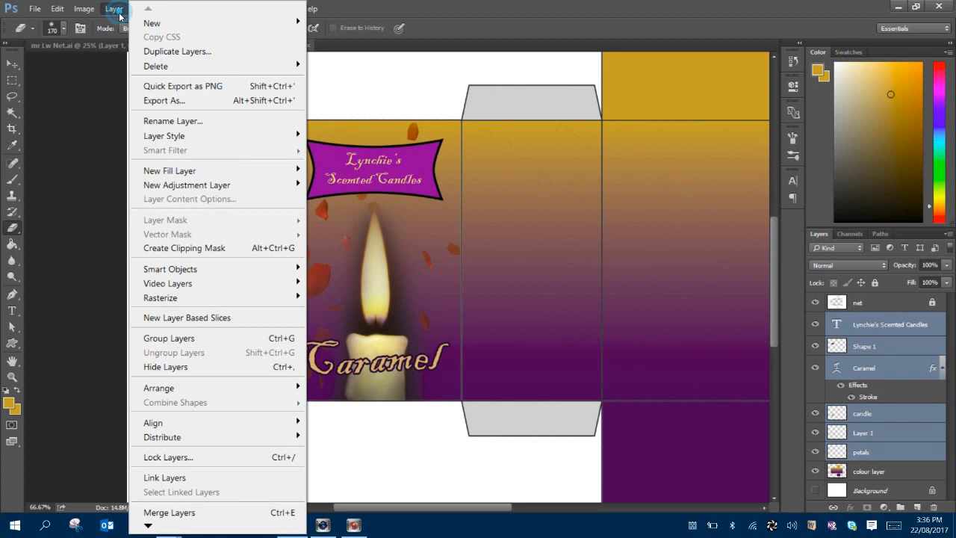
left_click(205, 338)
Step: Rename the new layer group as "Front Panel"
double_click(864, 319)
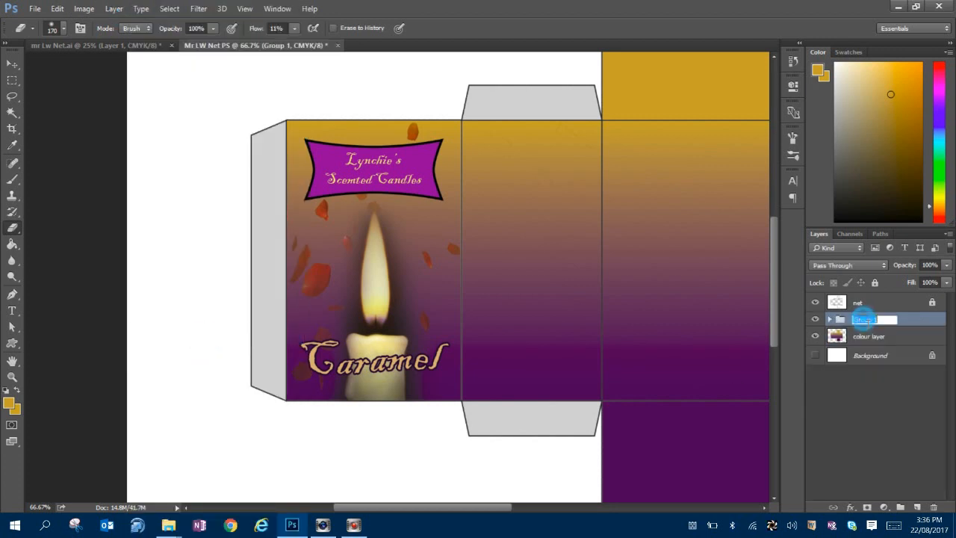
type("Fron")
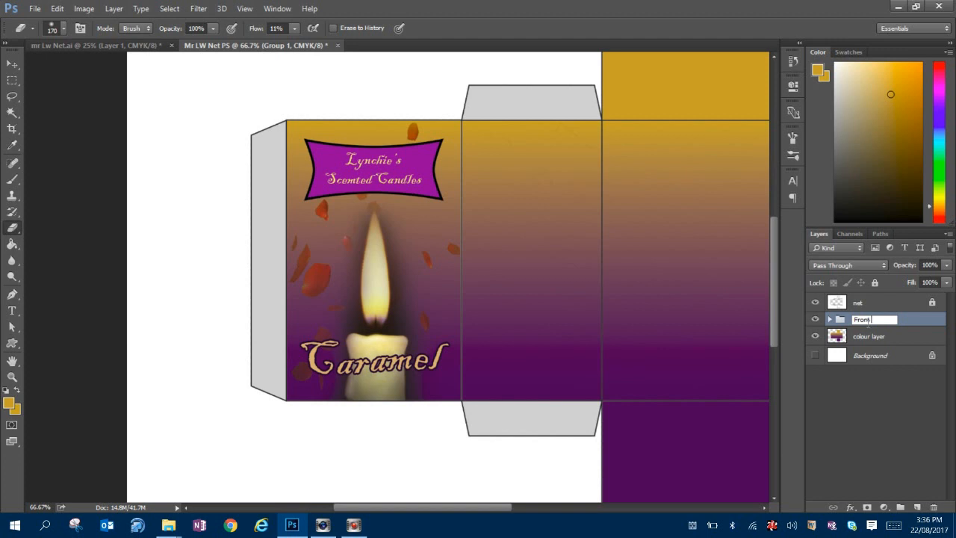
type("t Panel")
key("Return")
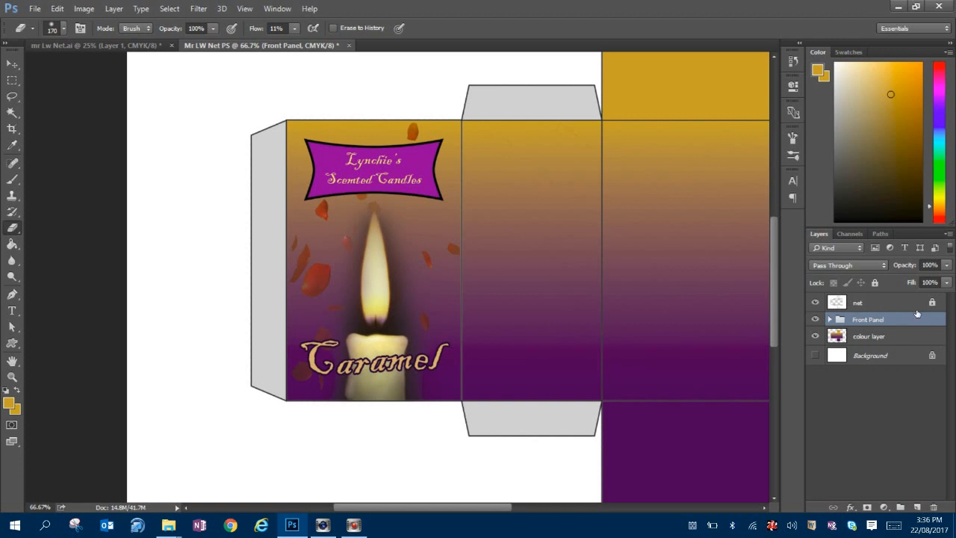
Step: Review the net and colour layers, and toggle the Front Panel group's visibility off and on to check its contents
left_click(892, 304)
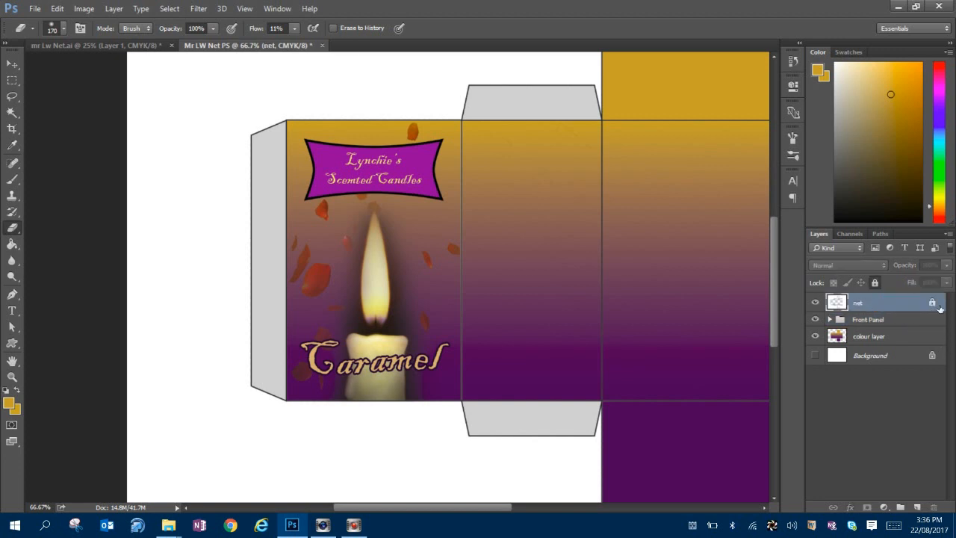
left_click(905, 340)
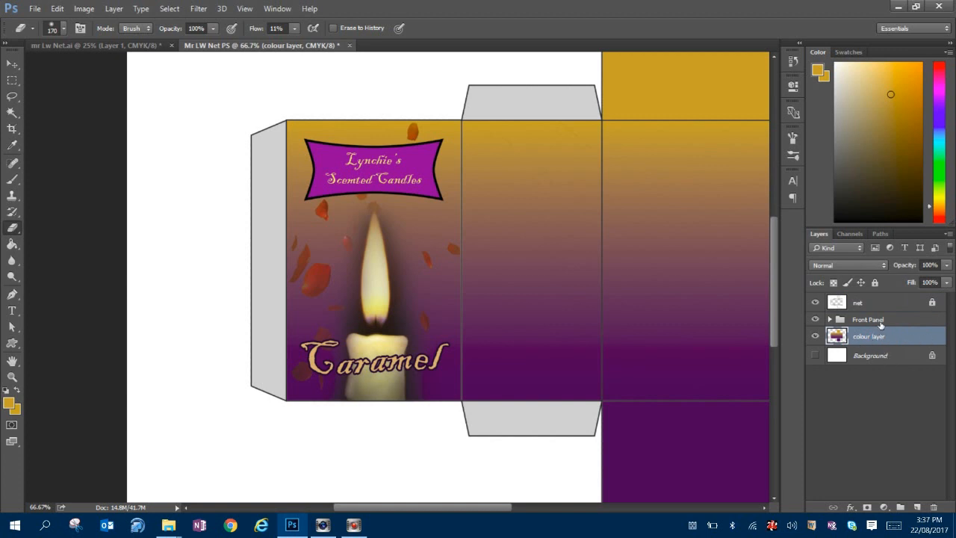
left_click(876, 321)
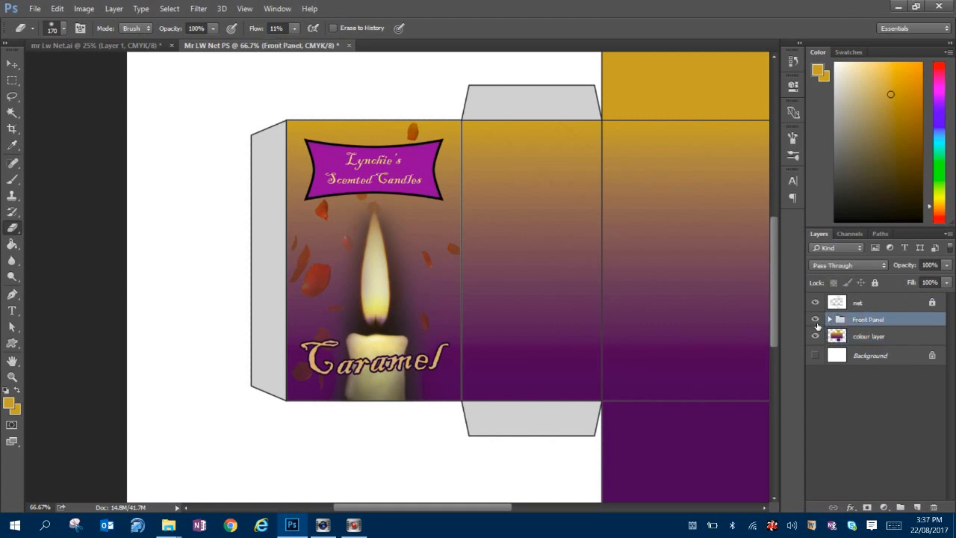
left_click(815, 320)
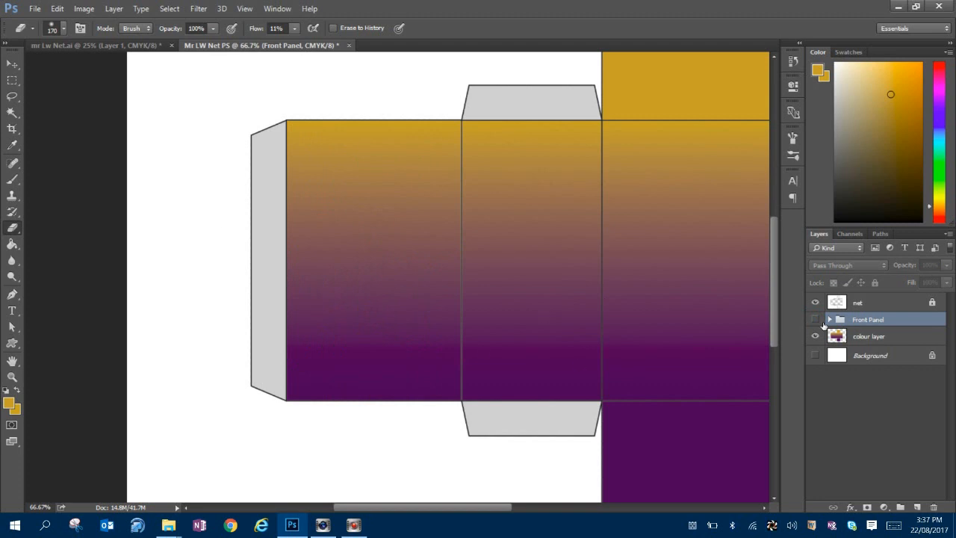
left_click(815, 320)
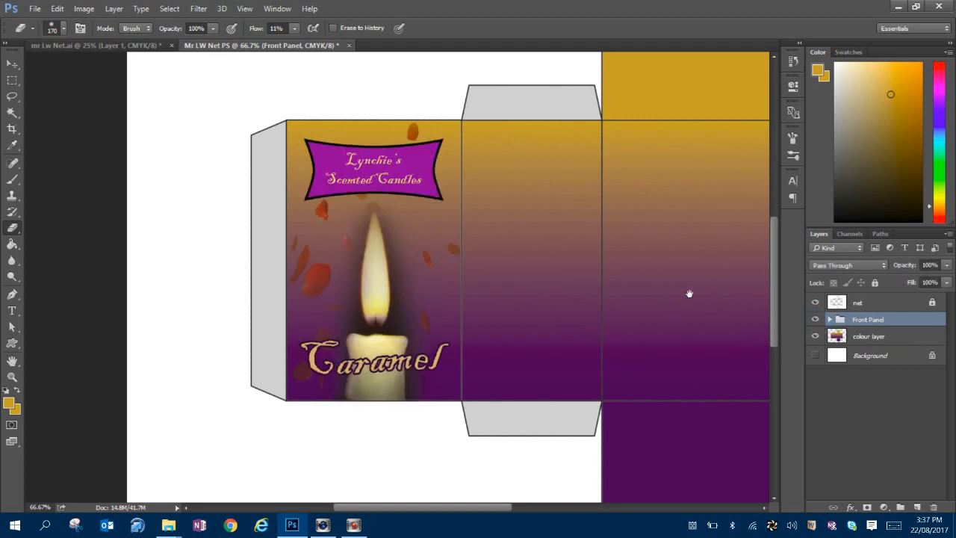
Step: Examine the undecorated side, back and top faces of the net
left_click_drag(689, 294, 469, 313)
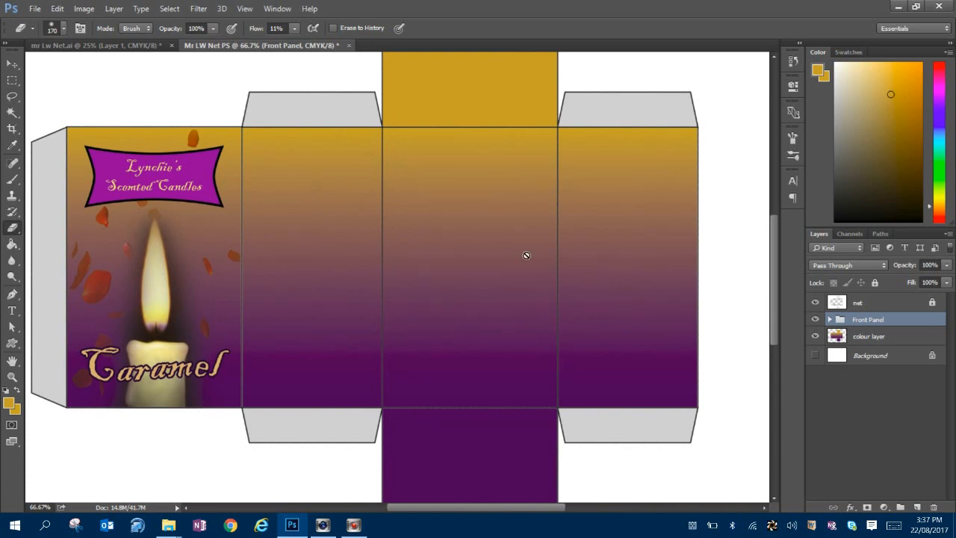
left_click_drag(482, 214, 486, 299)
scroll(437, 316, "down", 5)
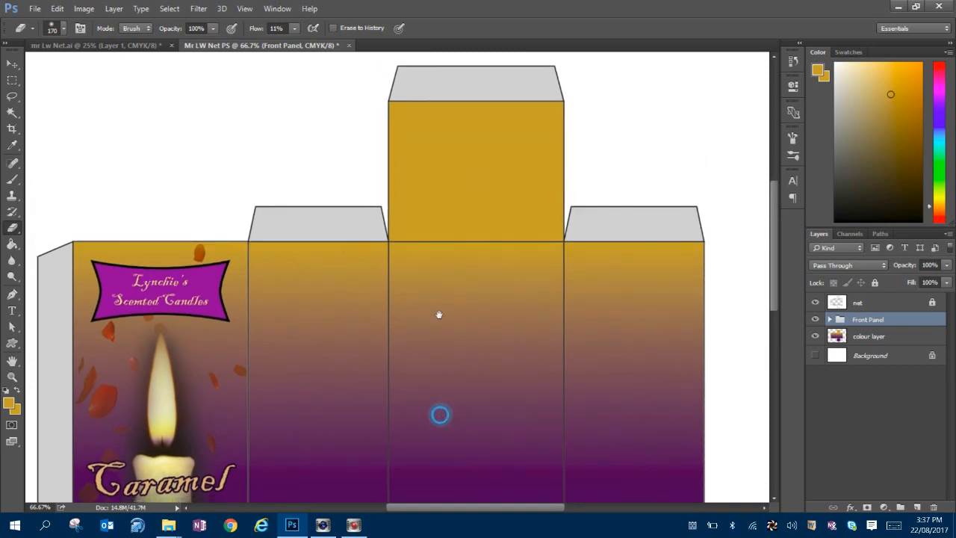
left_click_drag(358, 114, 413, 213)
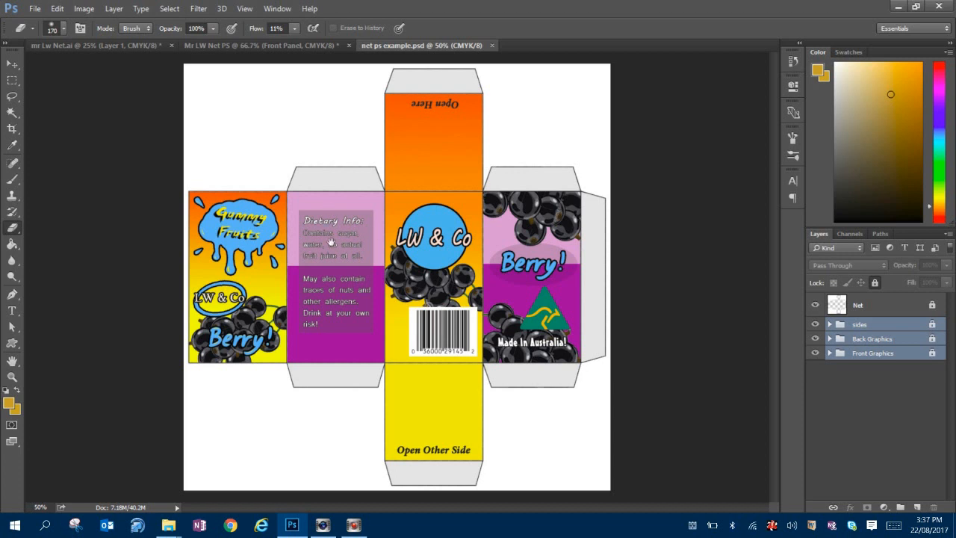
Step: In net ps example.psd, toggle the Front Graphics and Back Graphics groups off and on to examine what each contains
left_click(867, 354)
left_click(814, 354)
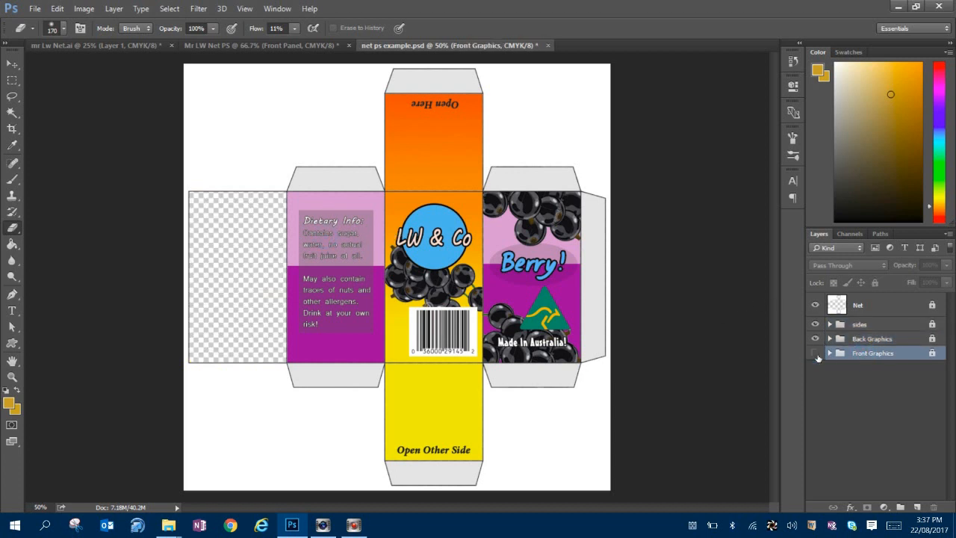
left_click(815, 353)
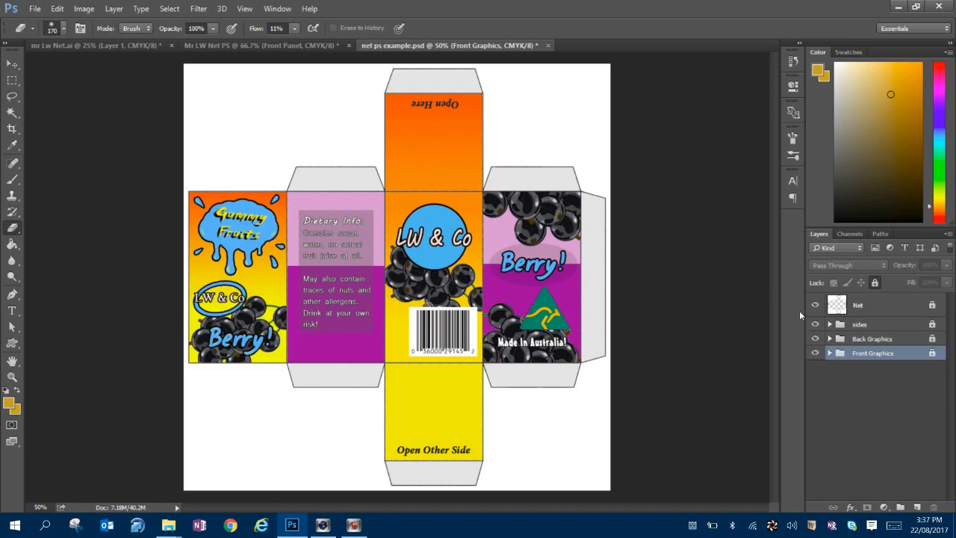
left_click(868, 340)
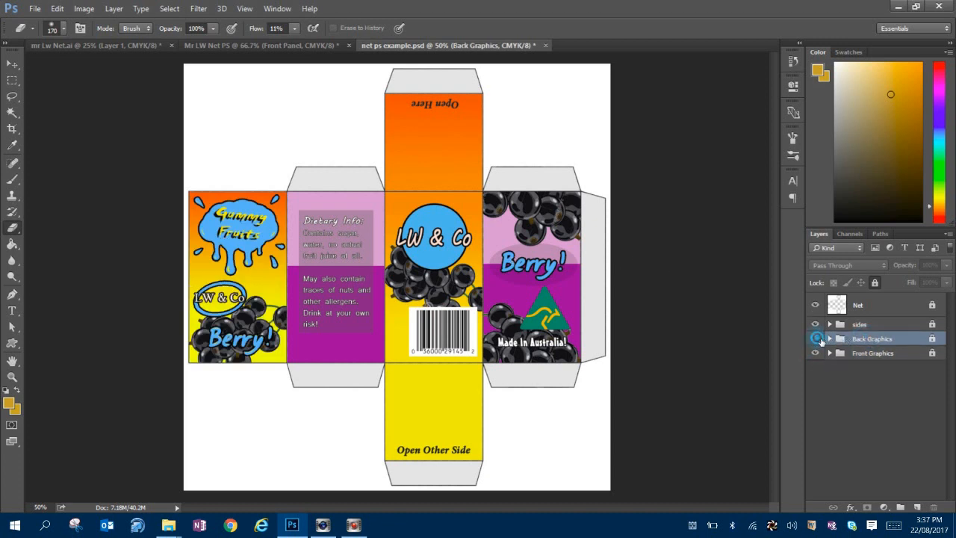
left_click(815, 338)
left_click(815, 338)
Step: Toggle the example's sides group and Net layer off and on to examine what each contains
left_click(868, 325)
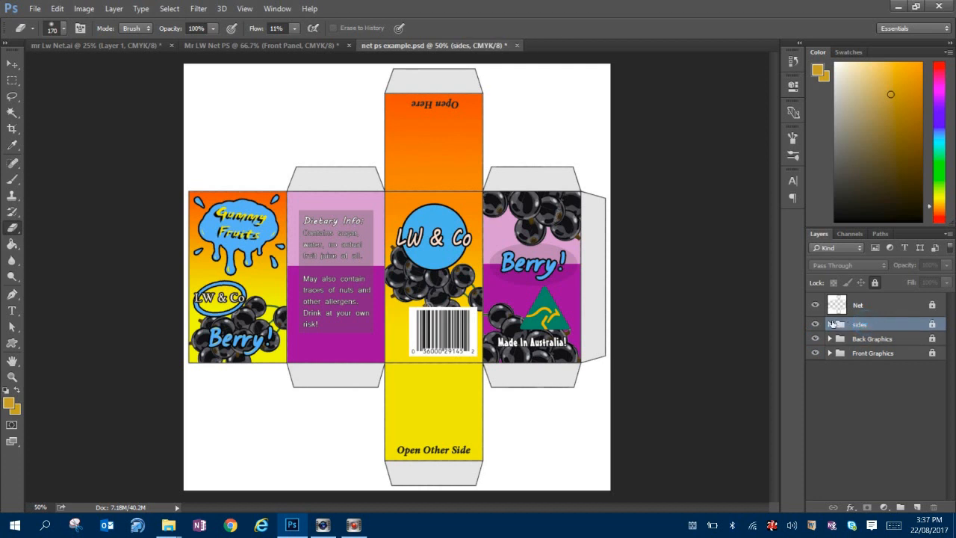
left_click(817, 325)
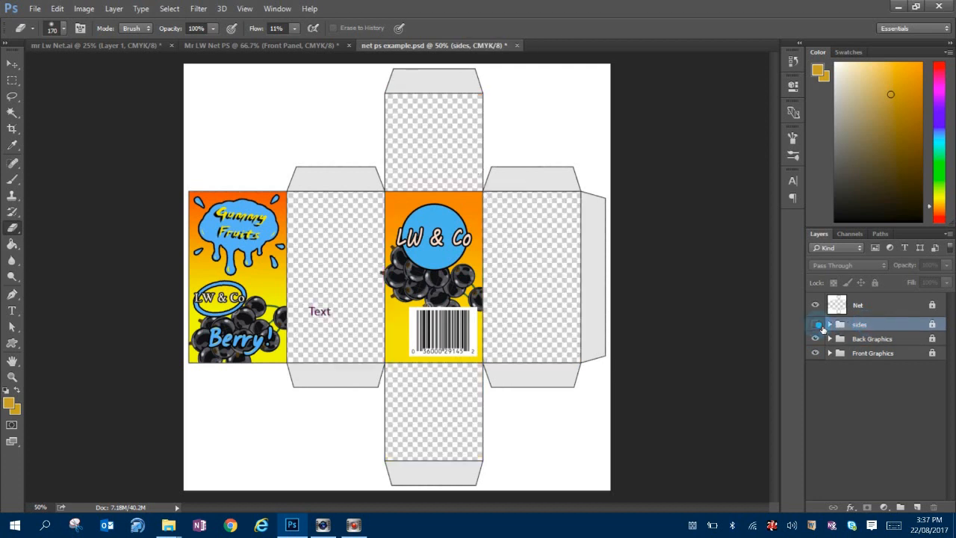
left_click(817, 325)
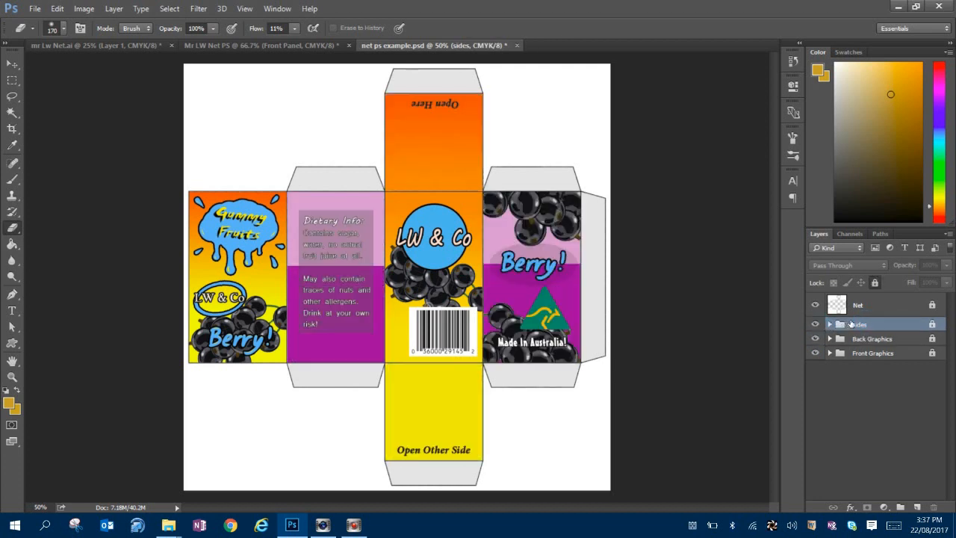
left_click(858, 306)
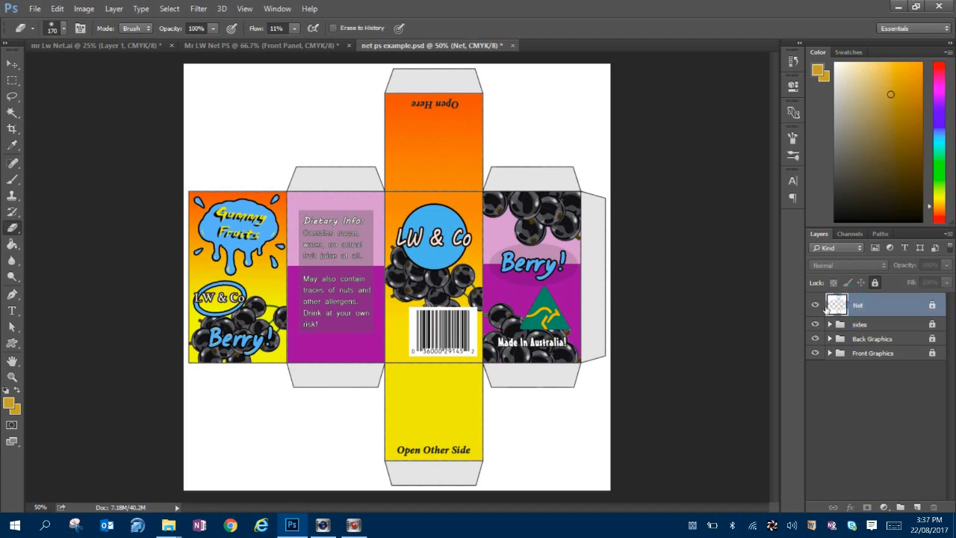
left_click(816, 305)
left_click(815, 305)
left_click(859, 325)
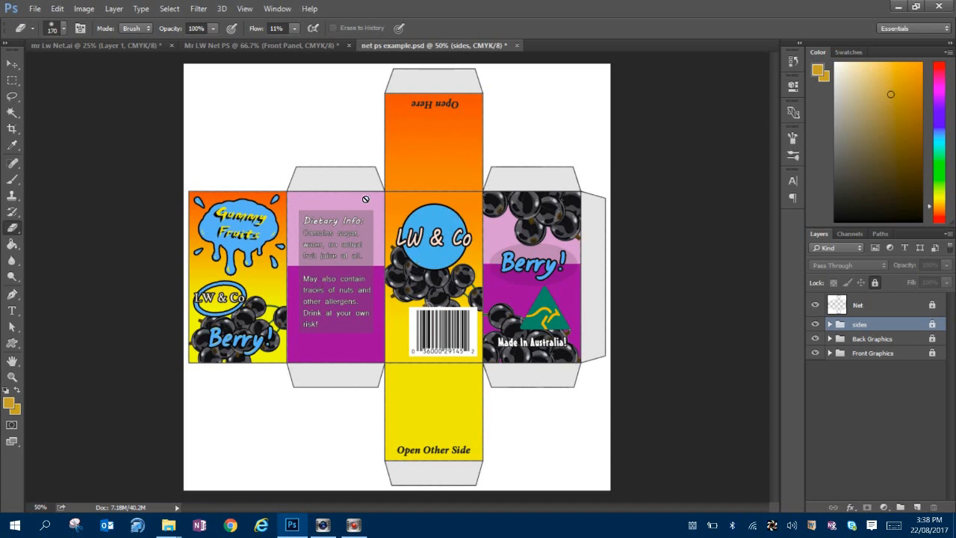
Step: Return to the Mr LW Net PS document to view the whole net, and switch to the mr Lw Net.ai document
left_click(303, 43)
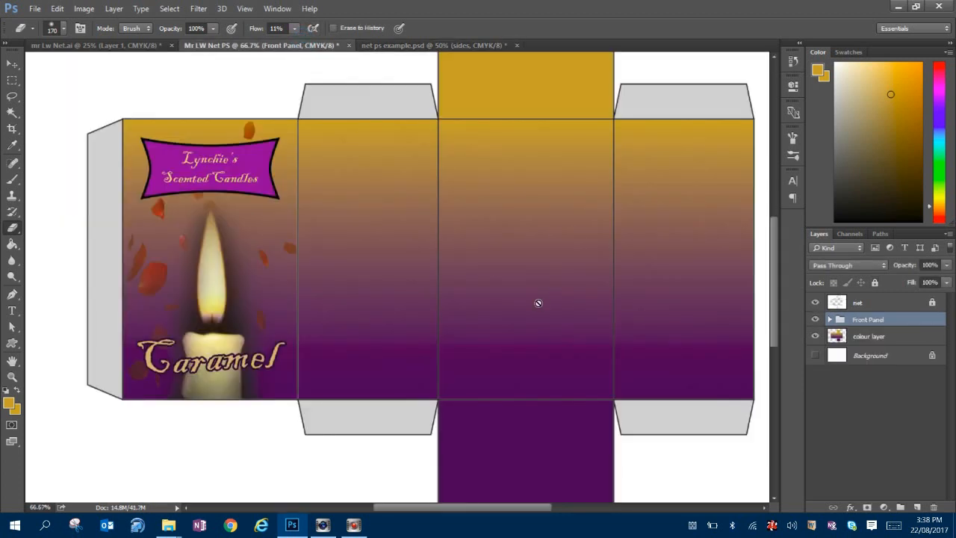
key("ctrl+0")
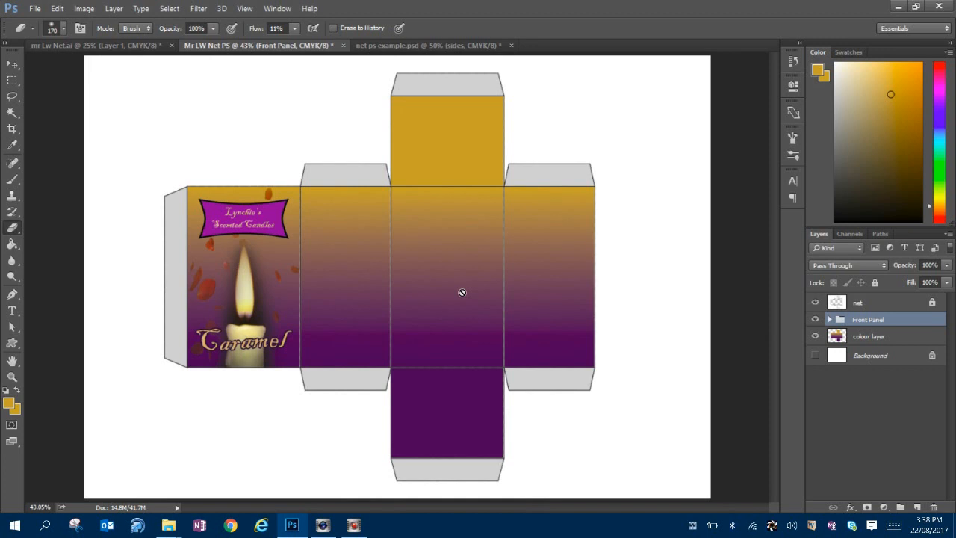
left_click(145, 46)
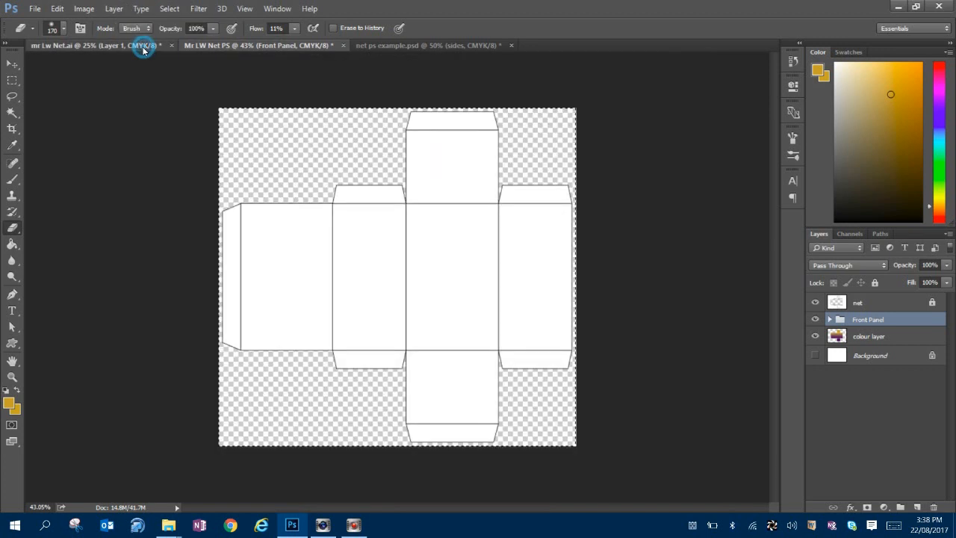